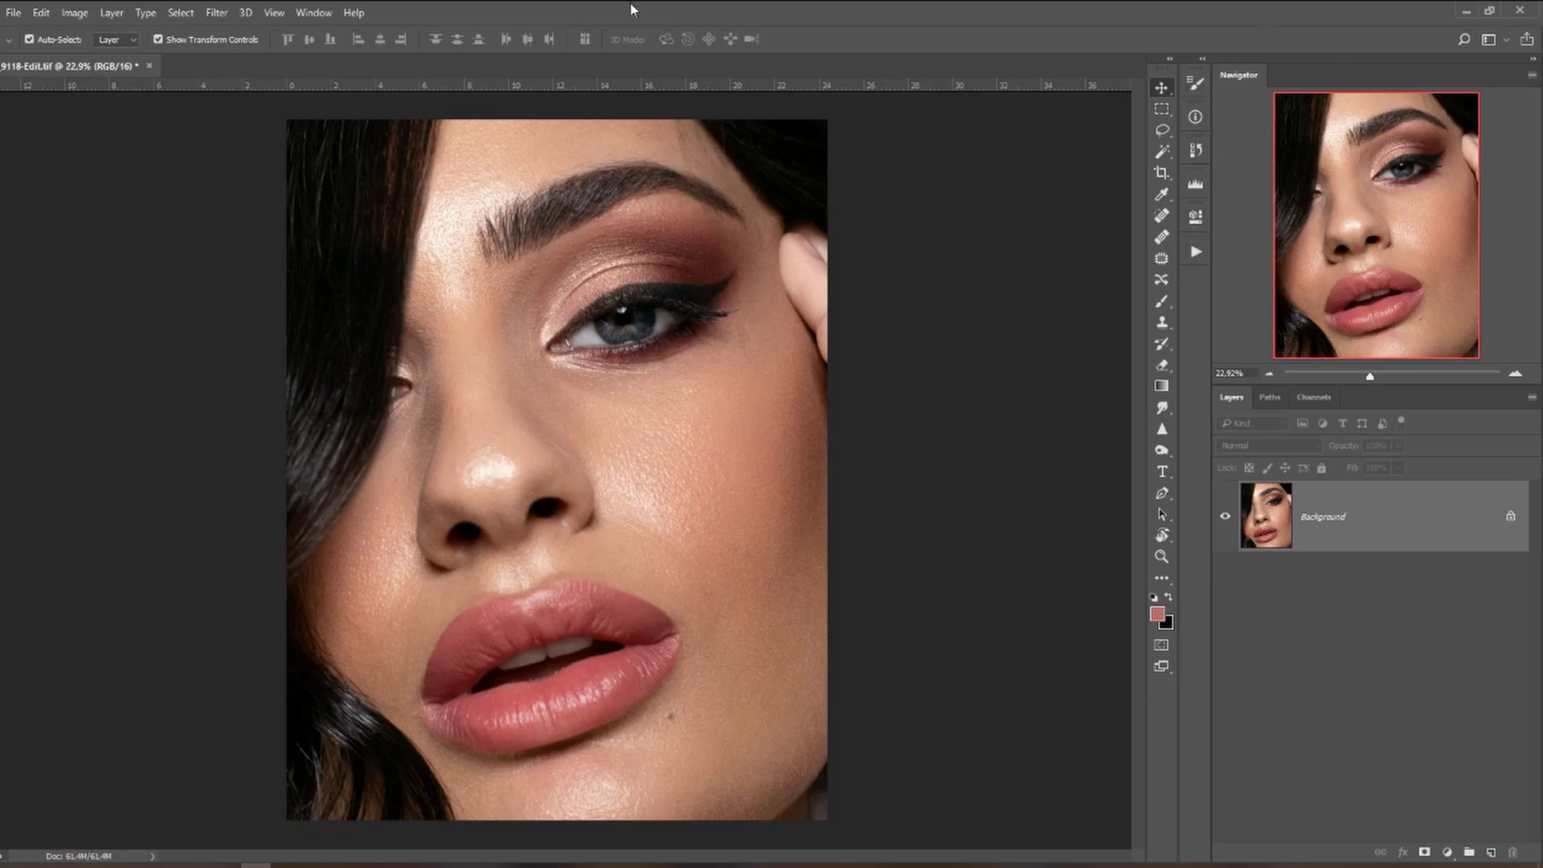
Create a new action set named DODGE and BURN.
left_click(317, 13)
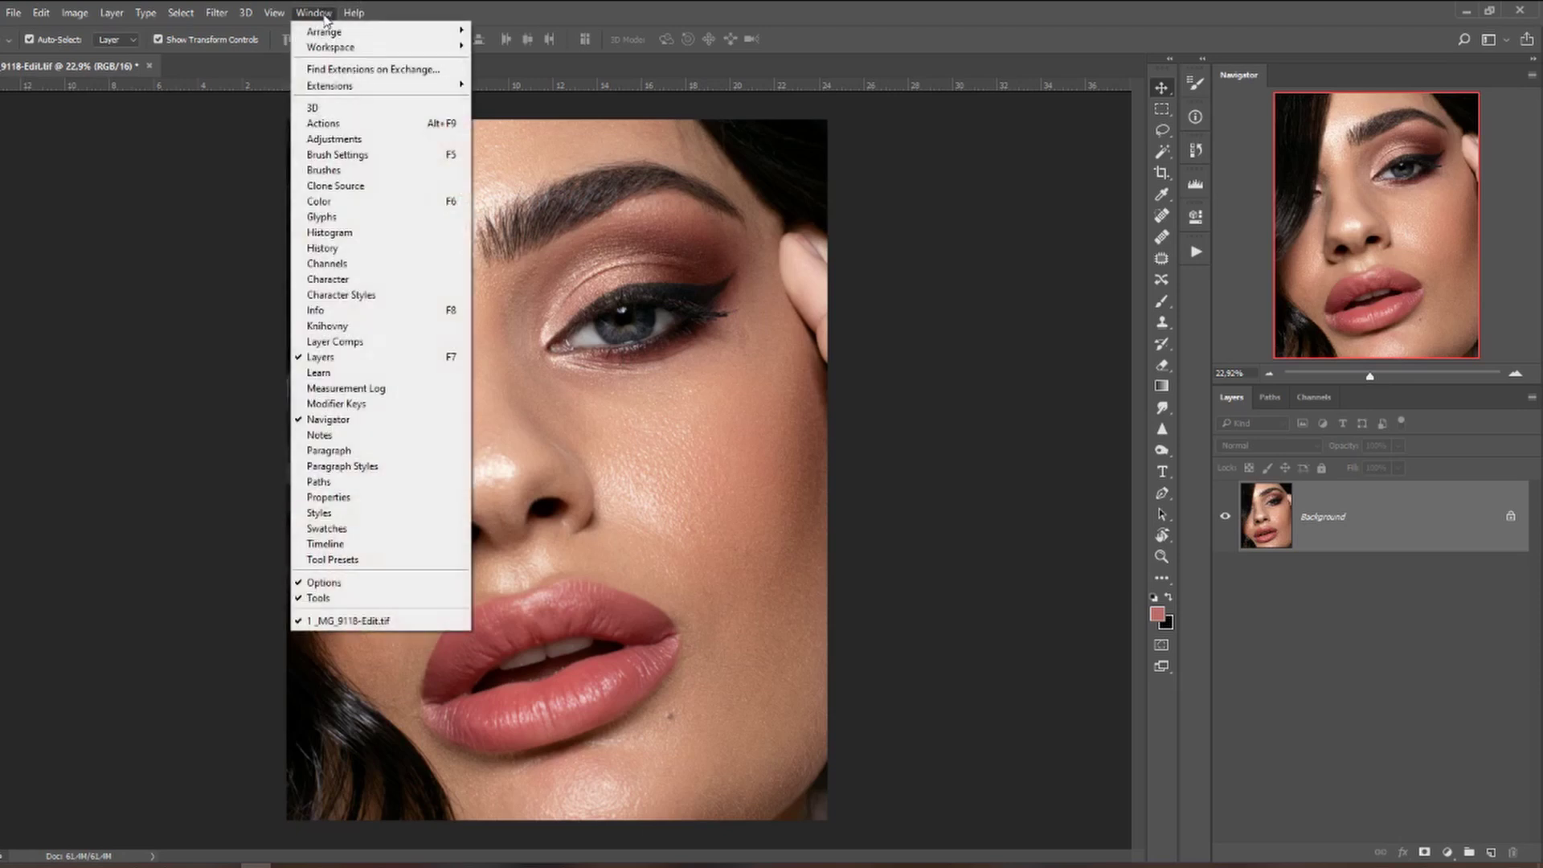
left_click(331, 125)
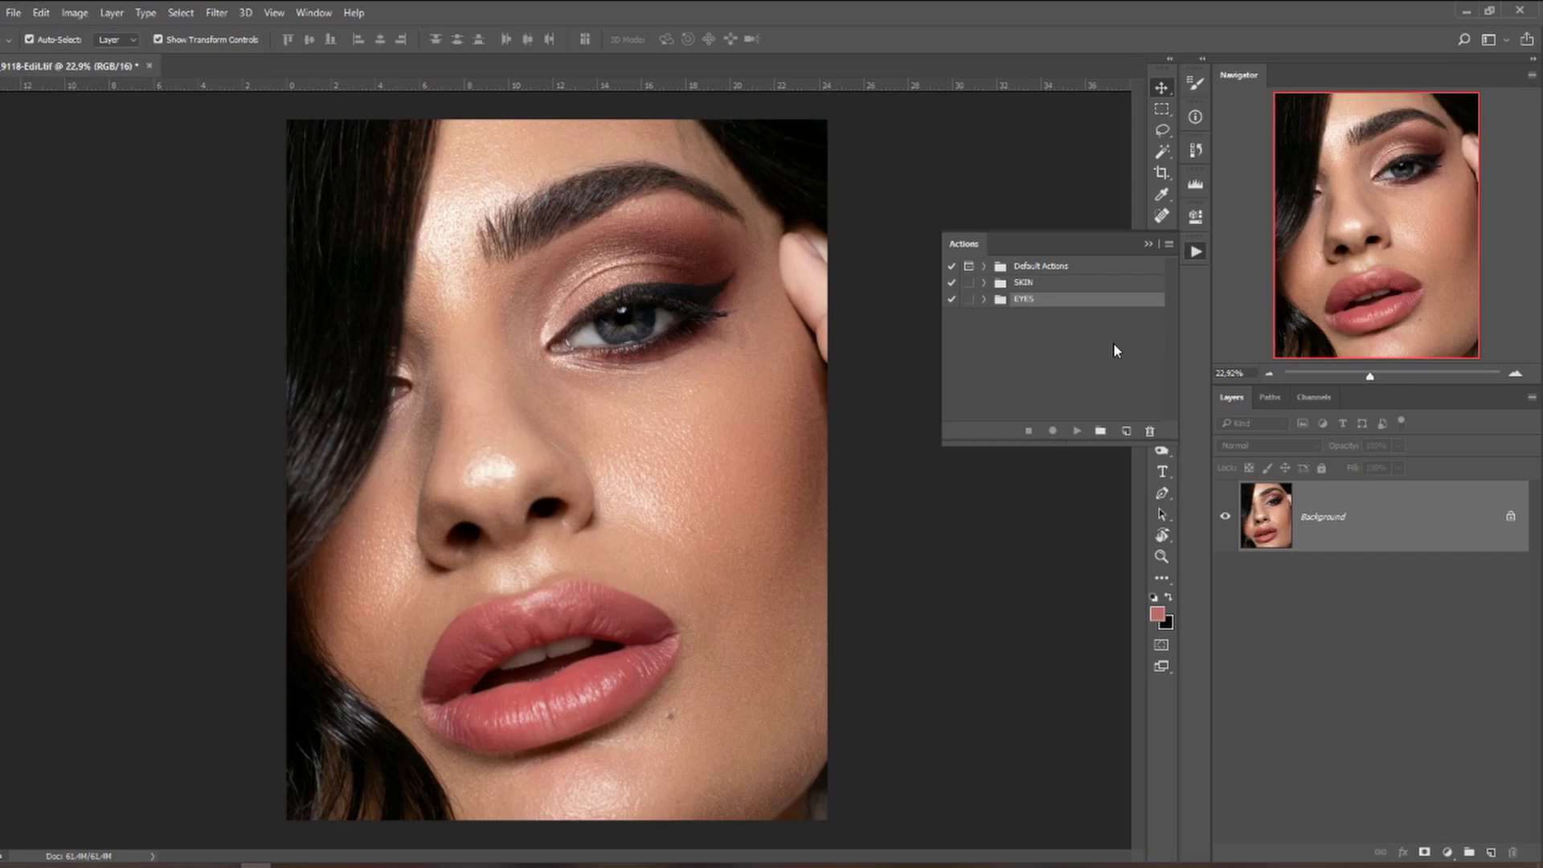
left_click(1100, 432)
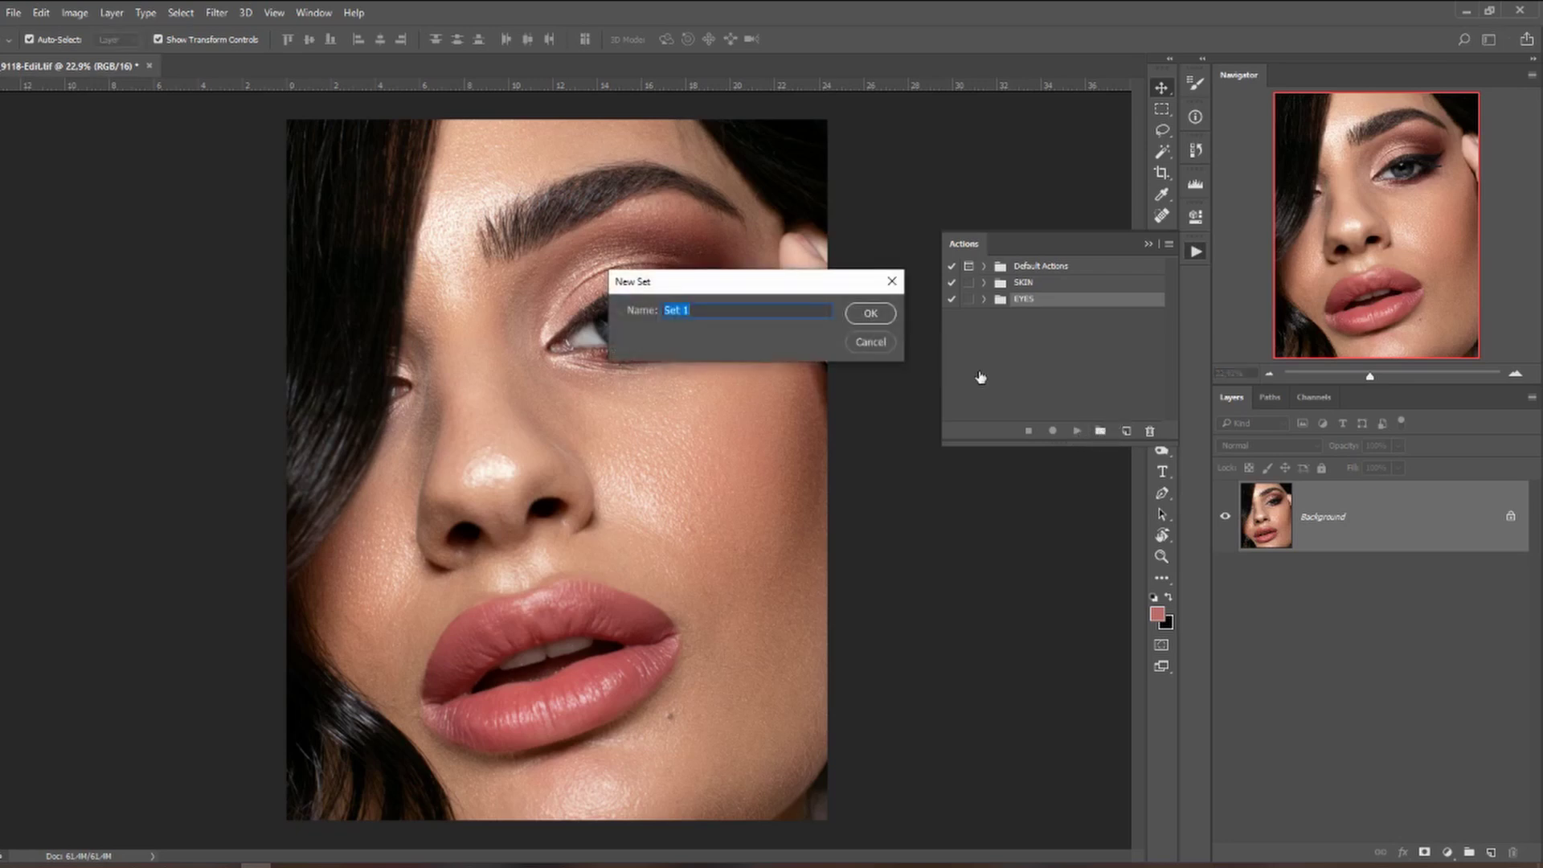
type("DODGE and BURN")
left_click(876, 318)
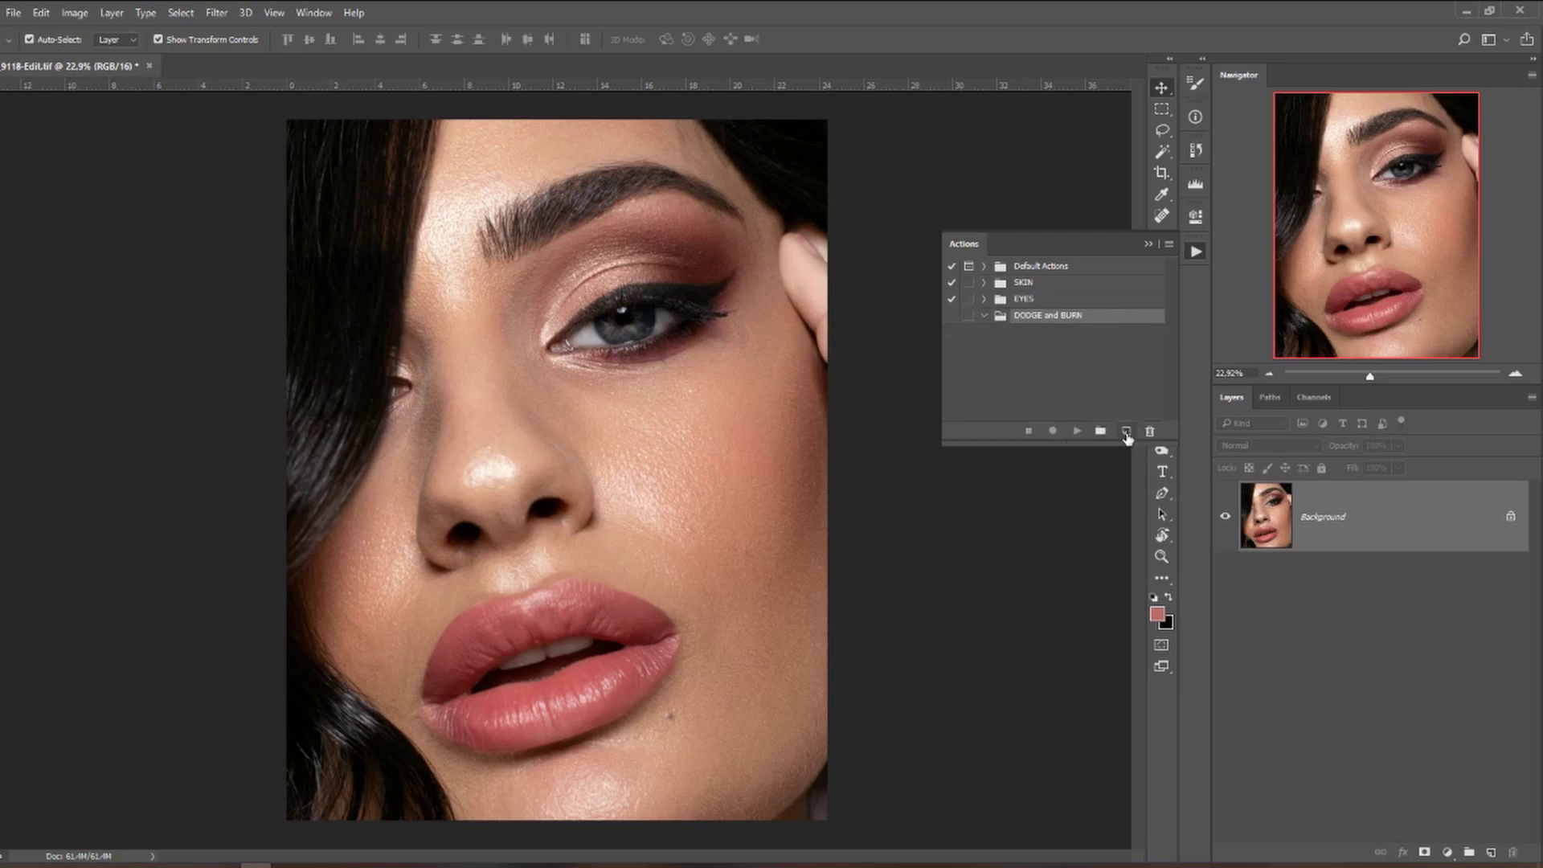
Start recording a new action named DB + HELP in the DODGE and BURN set.
left_click(1127, 434)
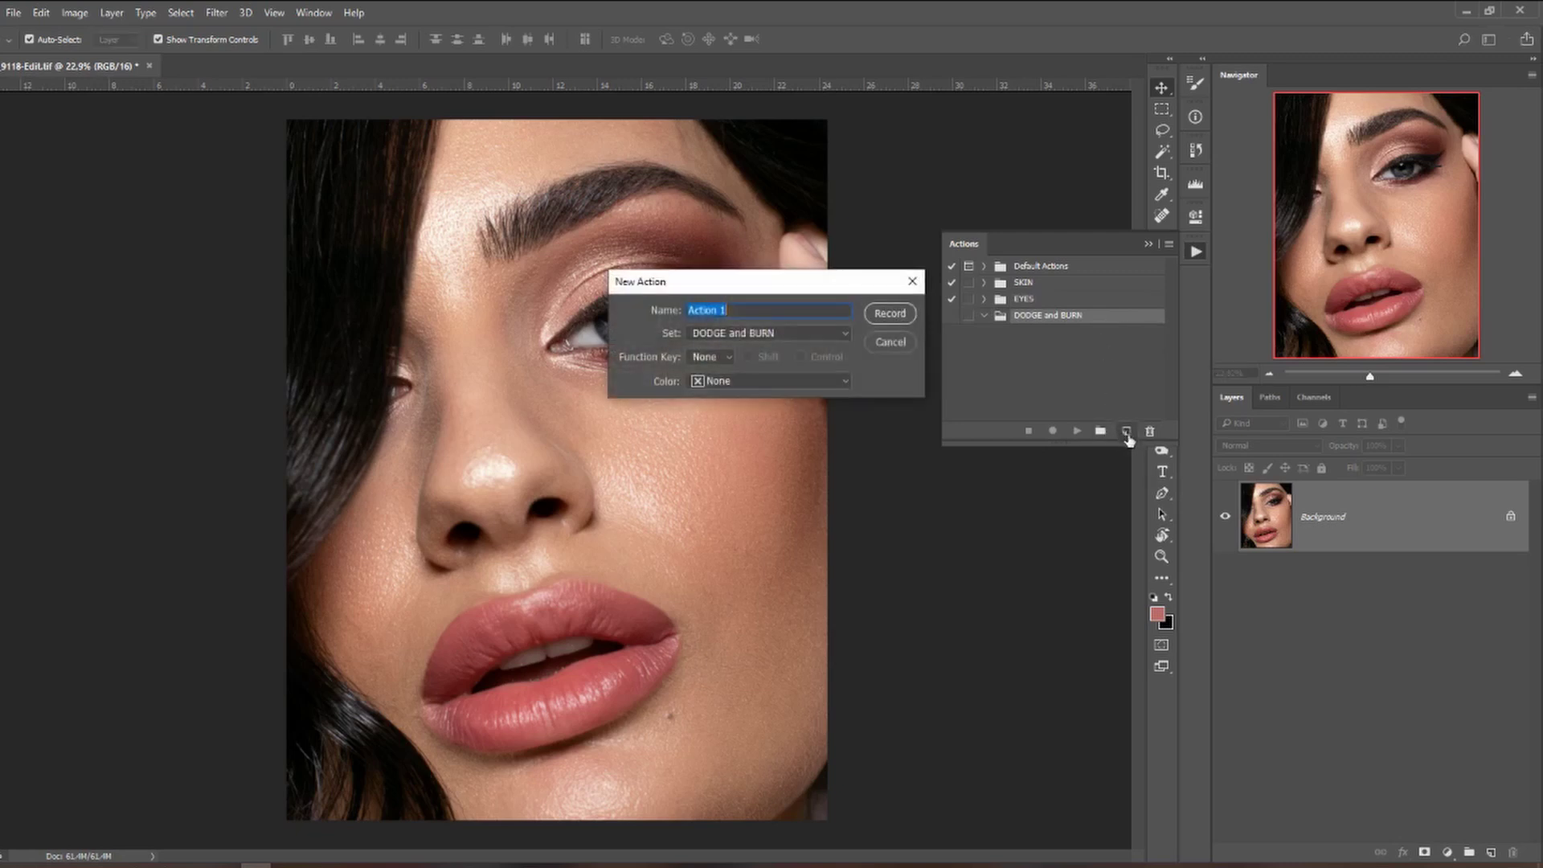
type("DB + HELP")
left_click(744, 336)
left_click(745, 383)
left_click(892, 315)
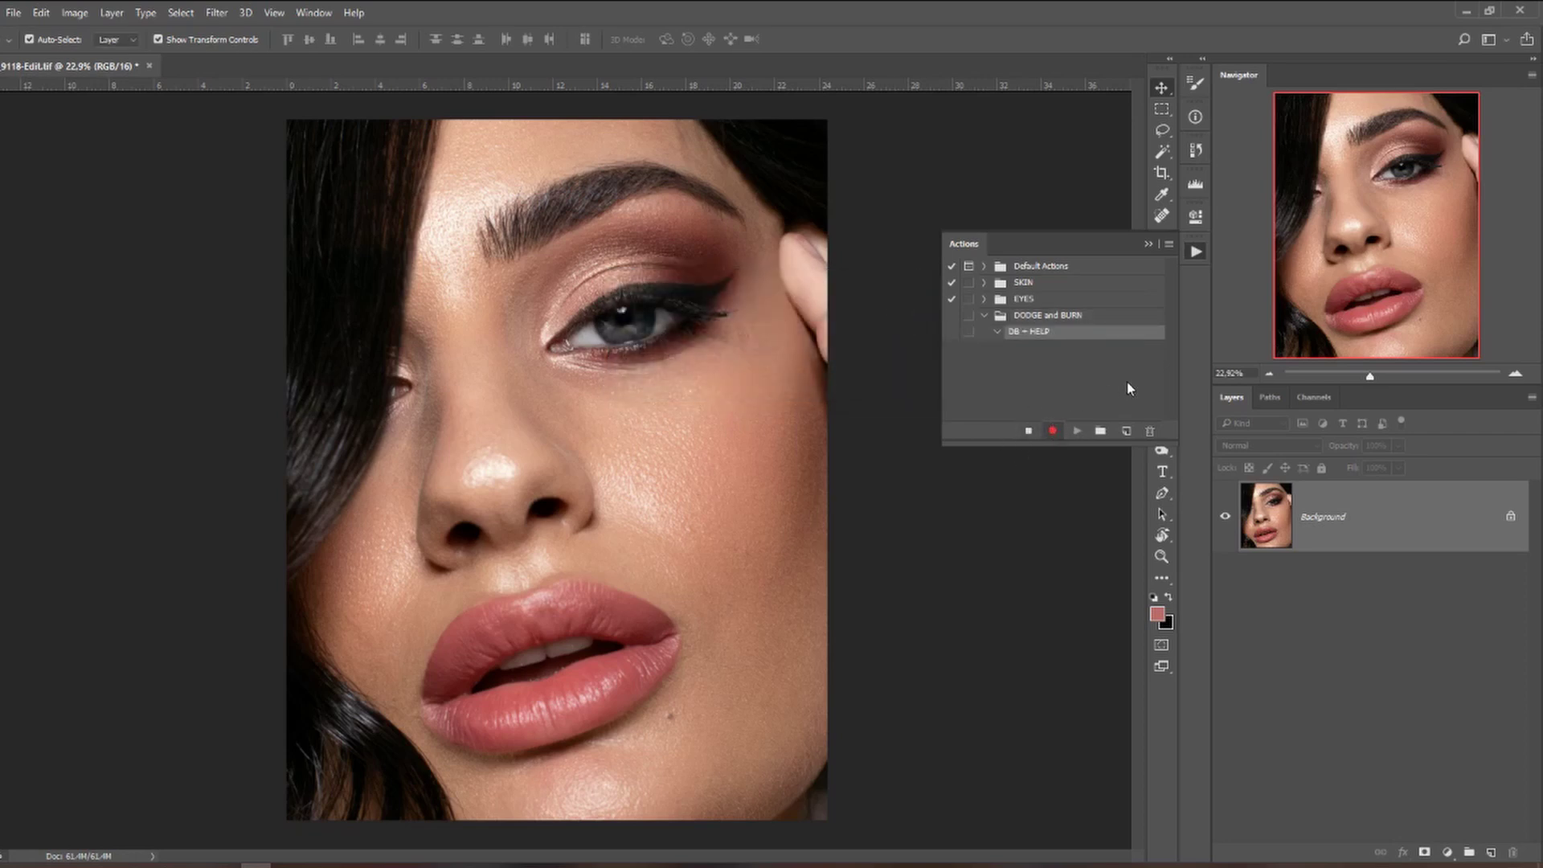
left_click(1148, 247)
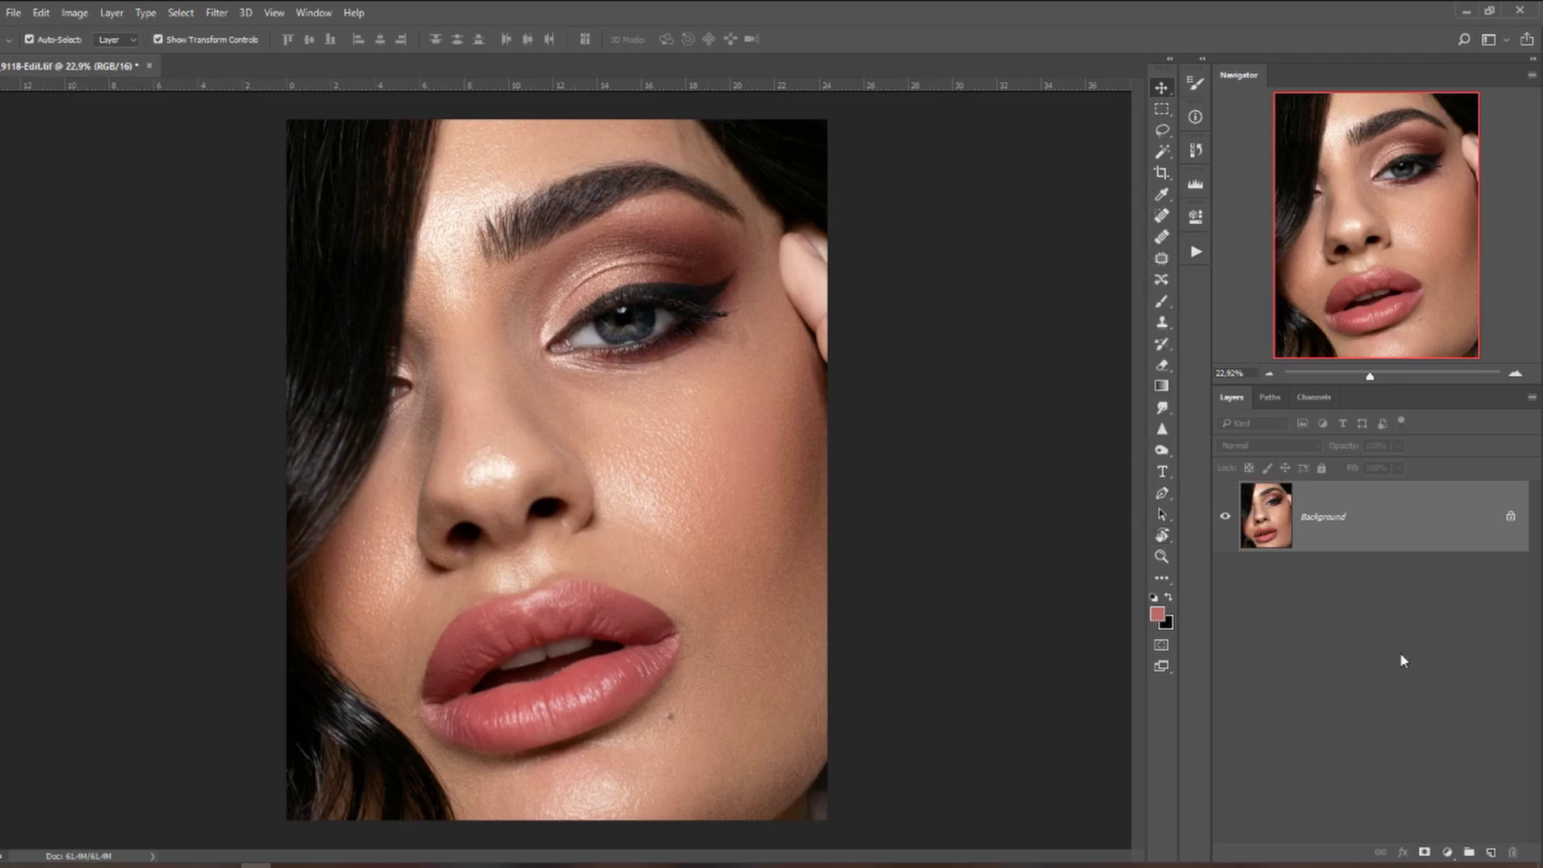
Create a layer group and add a Curves adjustment inside it, lowering the midtones to output 115 at input 132.
left_click(1470, 852)
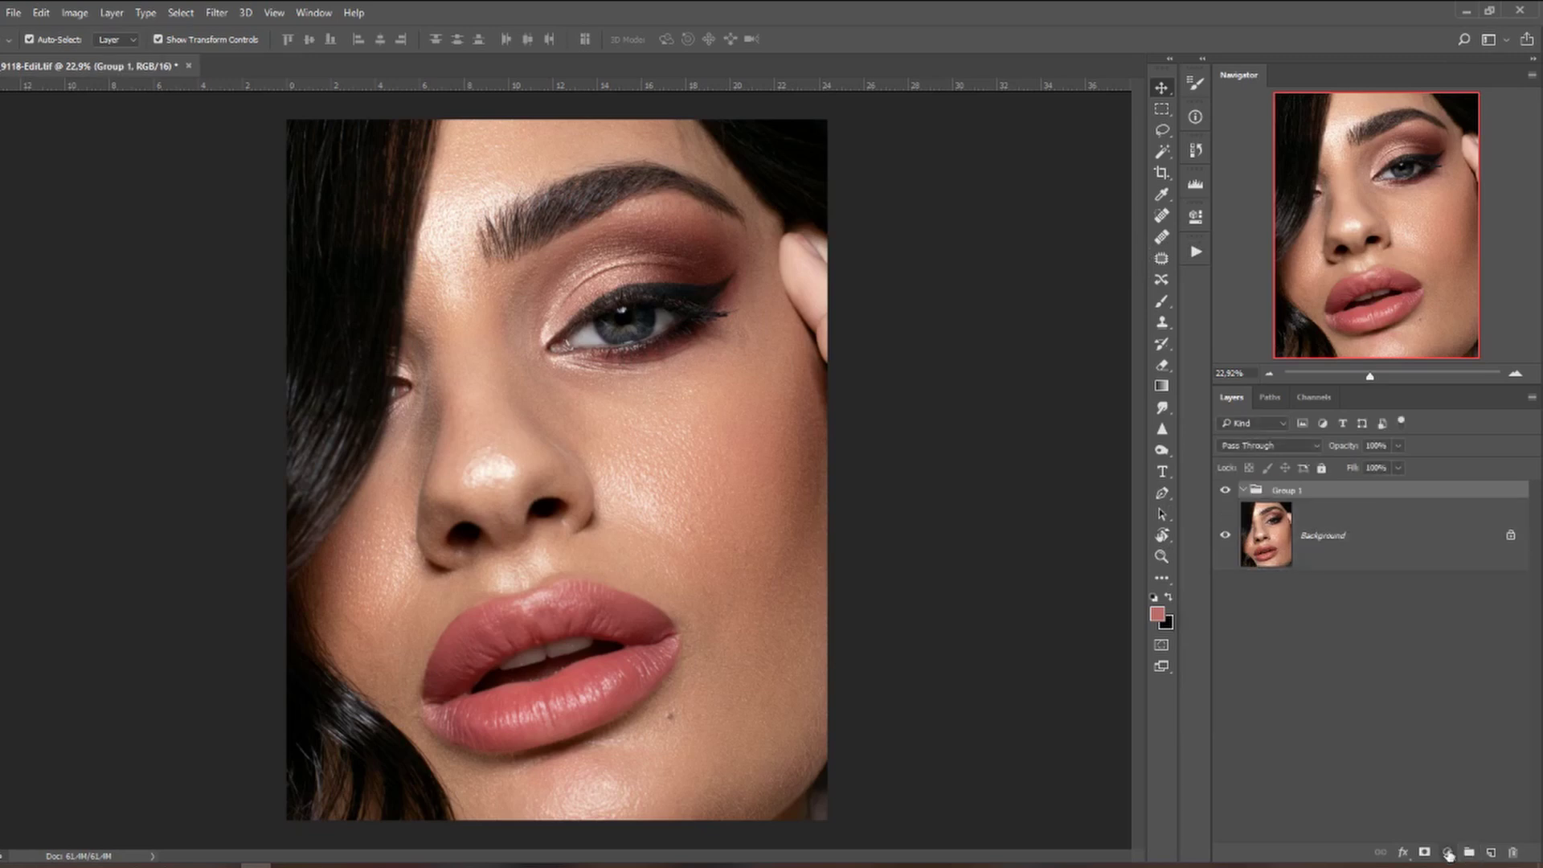
left_click(1447, 852)
left_click(1443, 595)
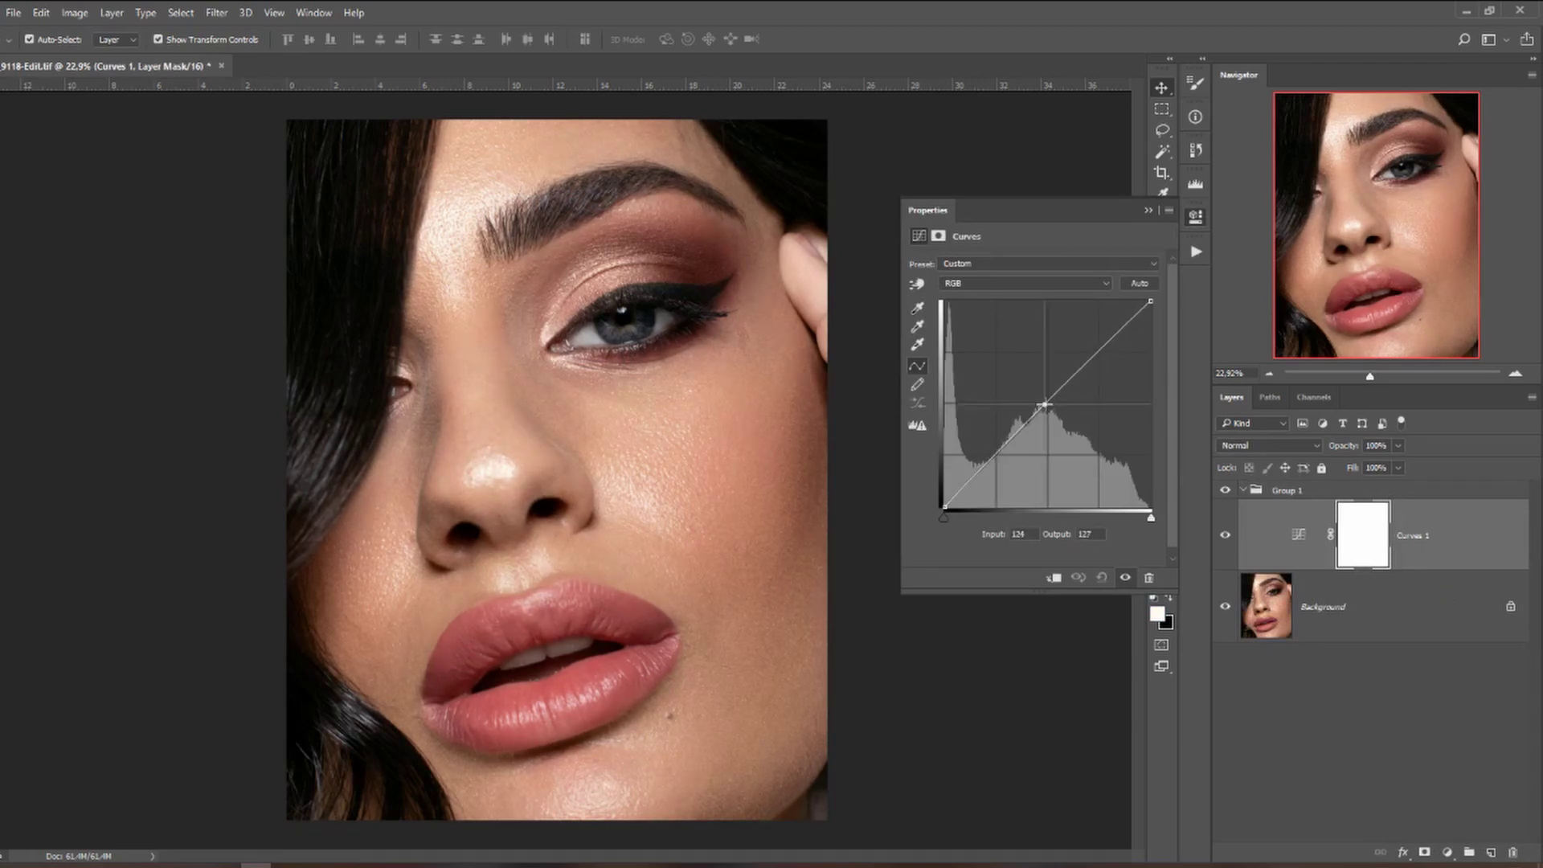
mouse_move(1045, 404)
left_mouse_down()
mouse_move(1079, 443)
mouse_move(1051, 413)
left_mouse_up()
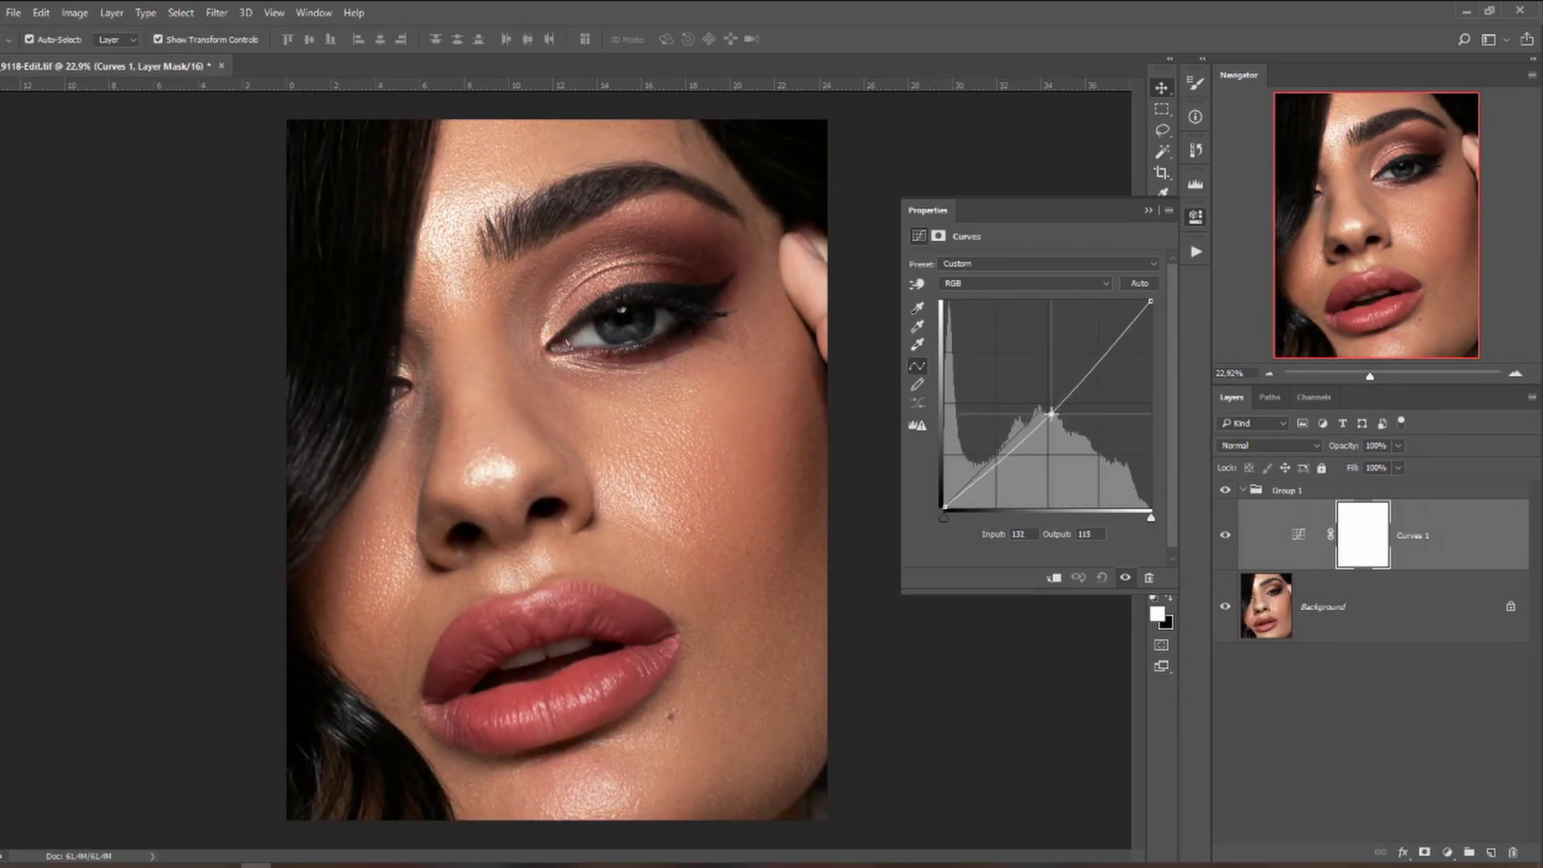
left_click(1149, 211)
Rename the darkening Curves layer burn and invert its mask to black.
double_click(1415, 536)
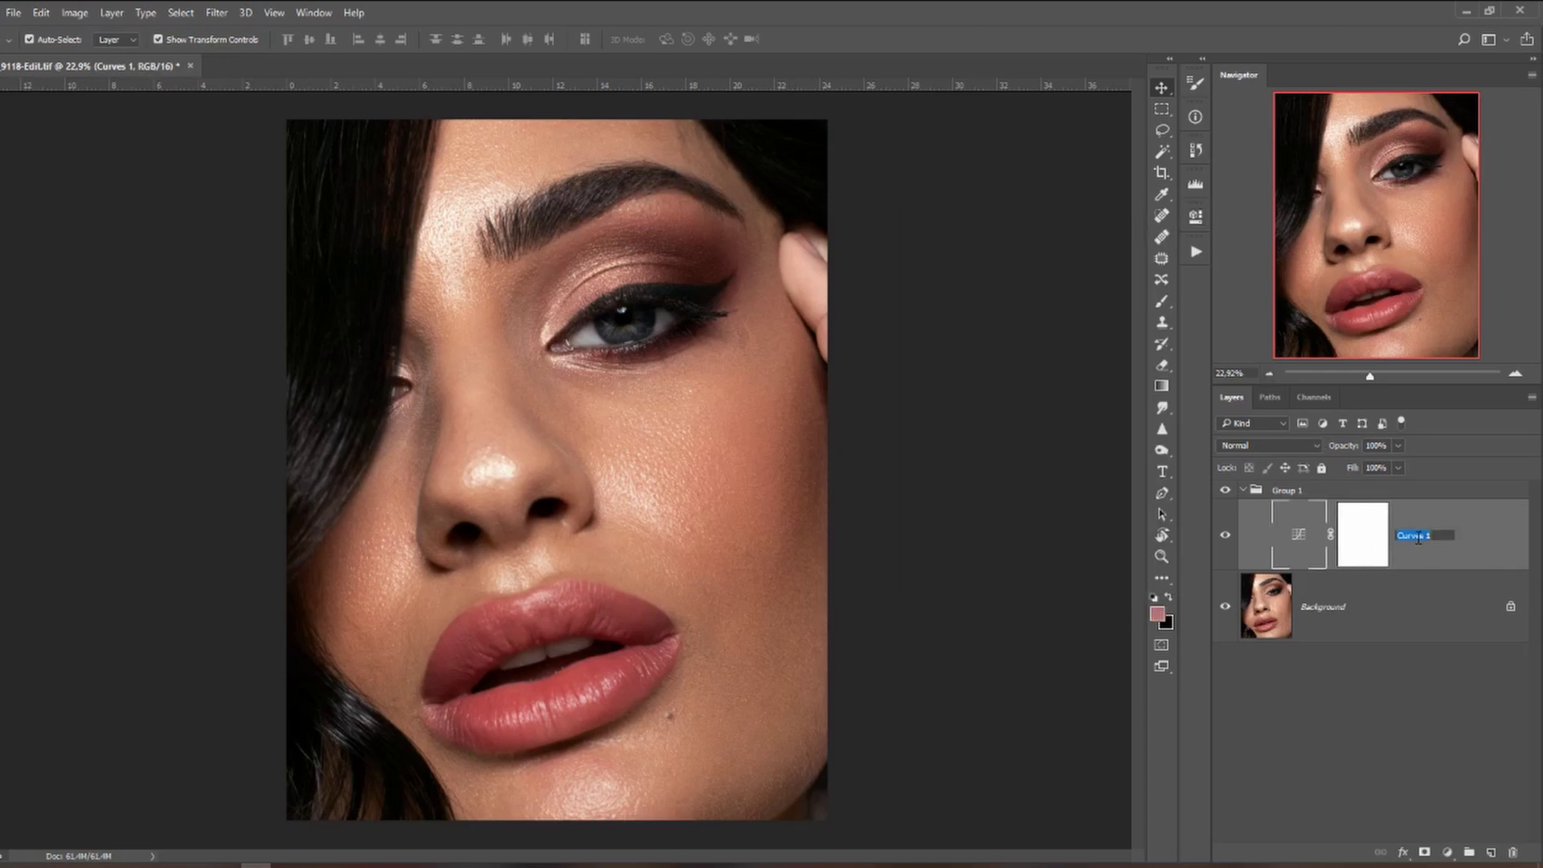
type("burn")
left_click(1368, 537)
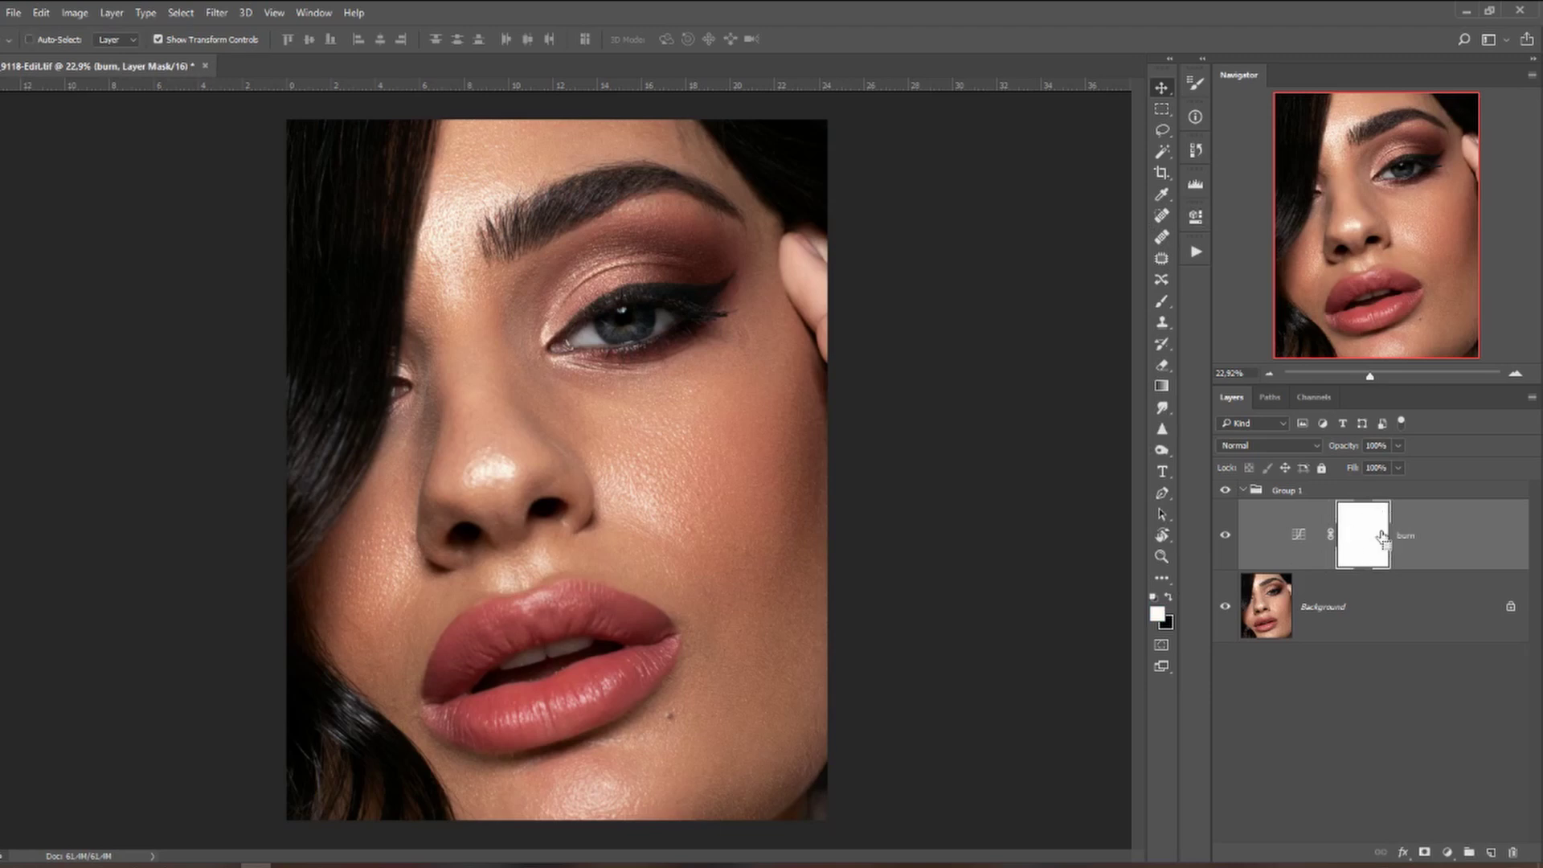
key("ctrl+i")
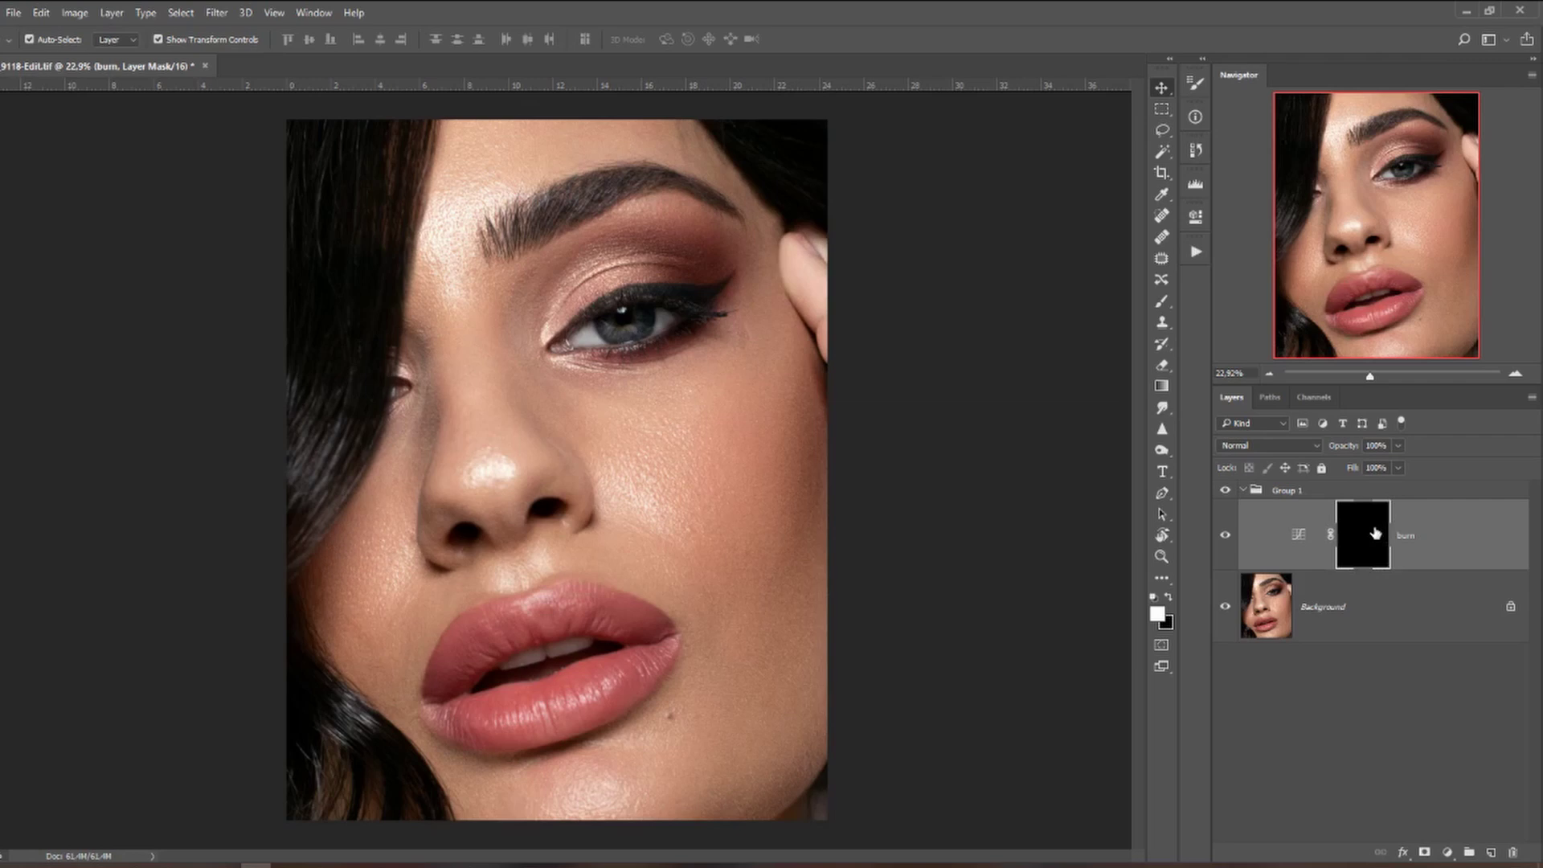
Add a Curves adjustment above the burn layer, raising the midtones to about output 139 at input 120.
left_click(1447, 852)
left_click(1446, 592)
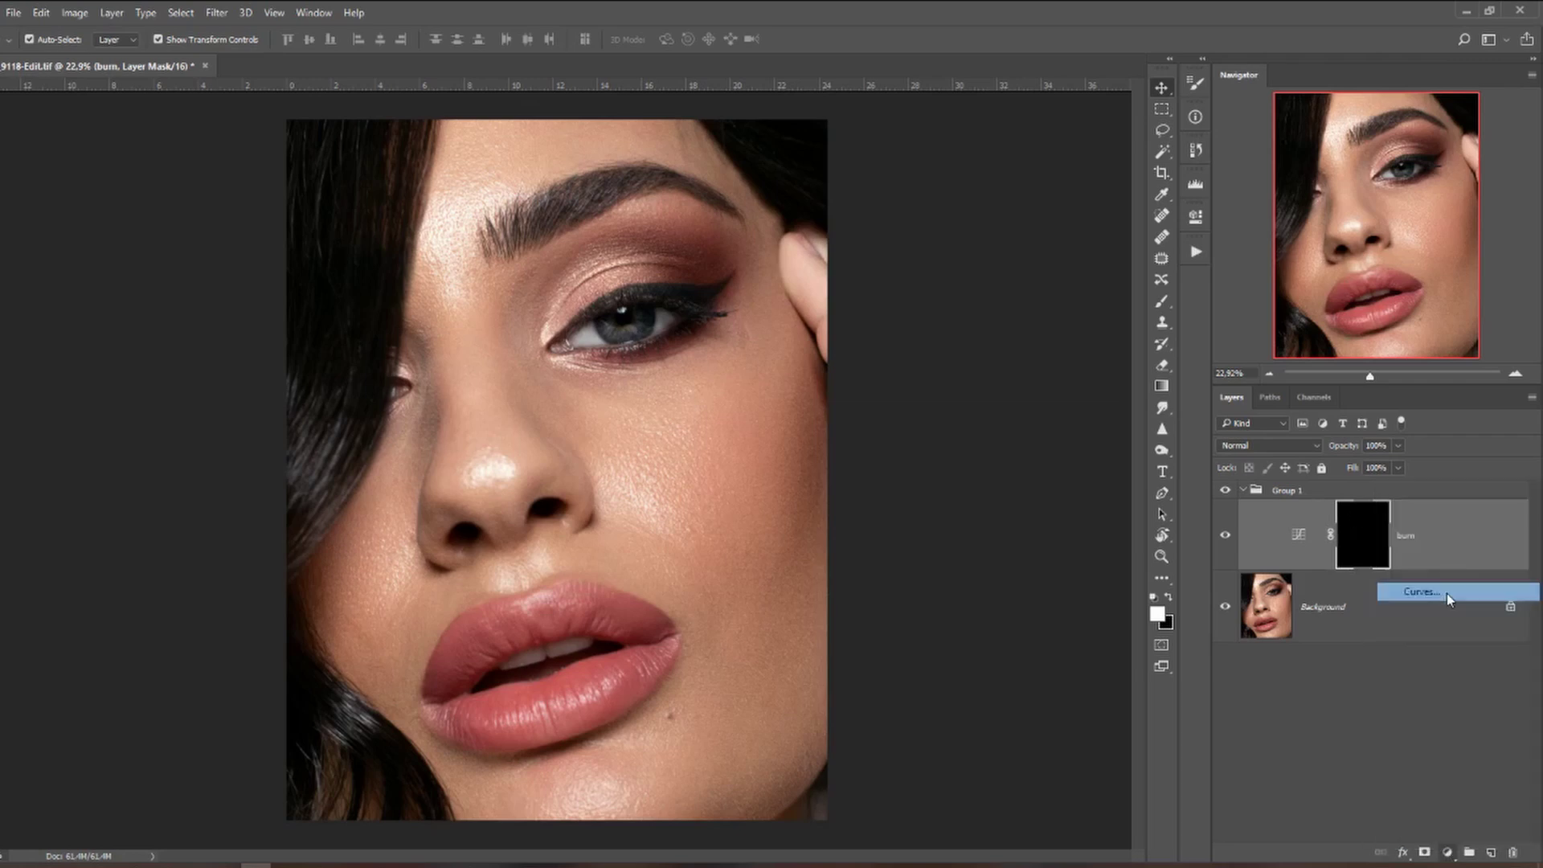
mouse_move(1042, 406)
left_mouse_down()
mouse_move(1016, 357)
mouse_move(1041, 394)
left_mouse_up()
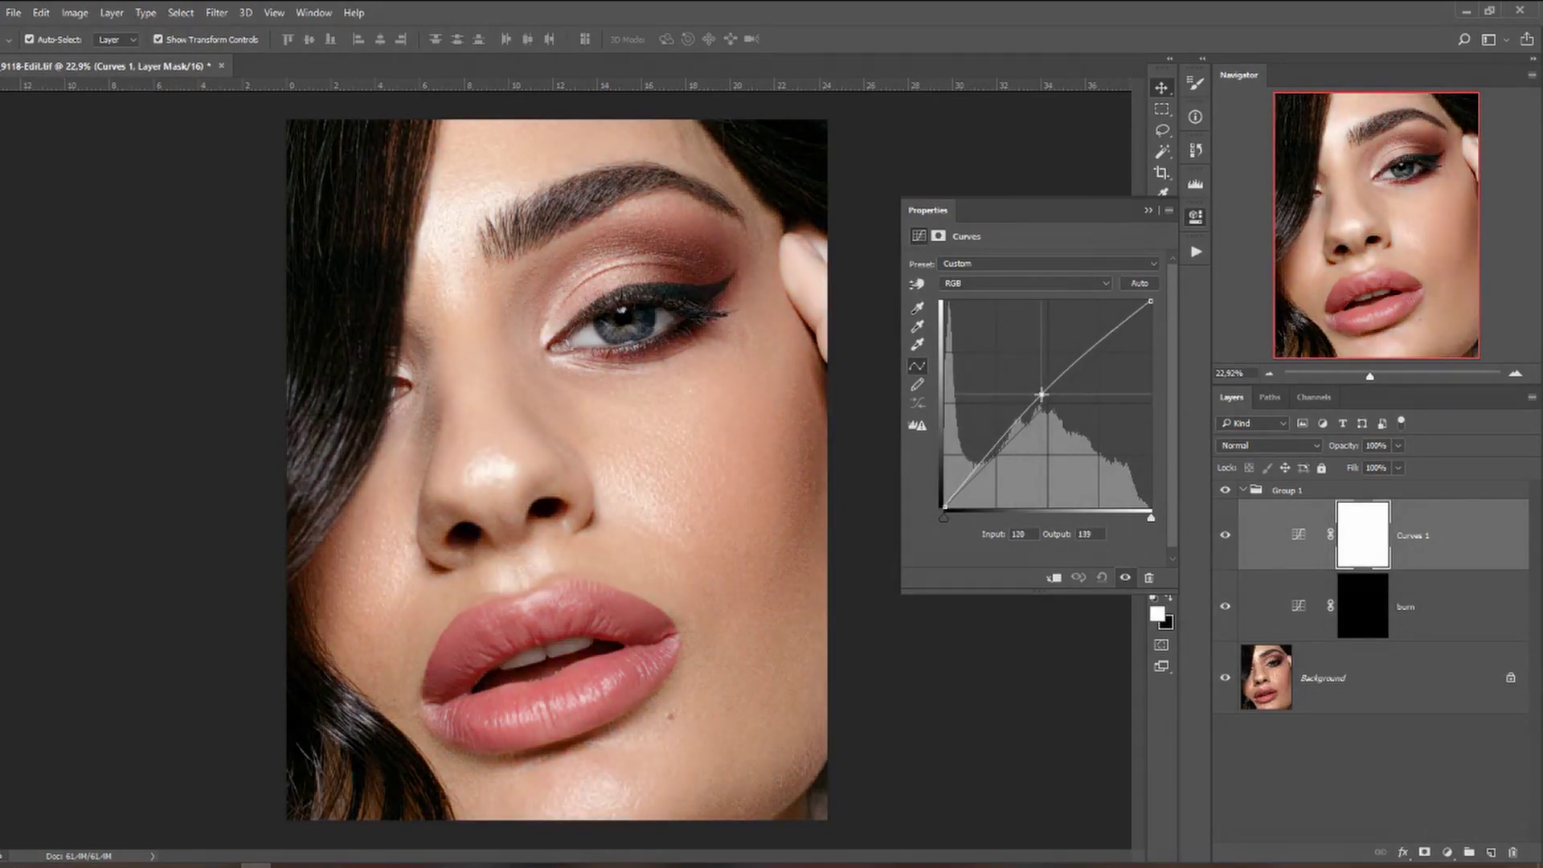
left_click(1149, 210)
Rename the brightening Curves layer dodge and invert its mask to black.
double_click(1419, 537)
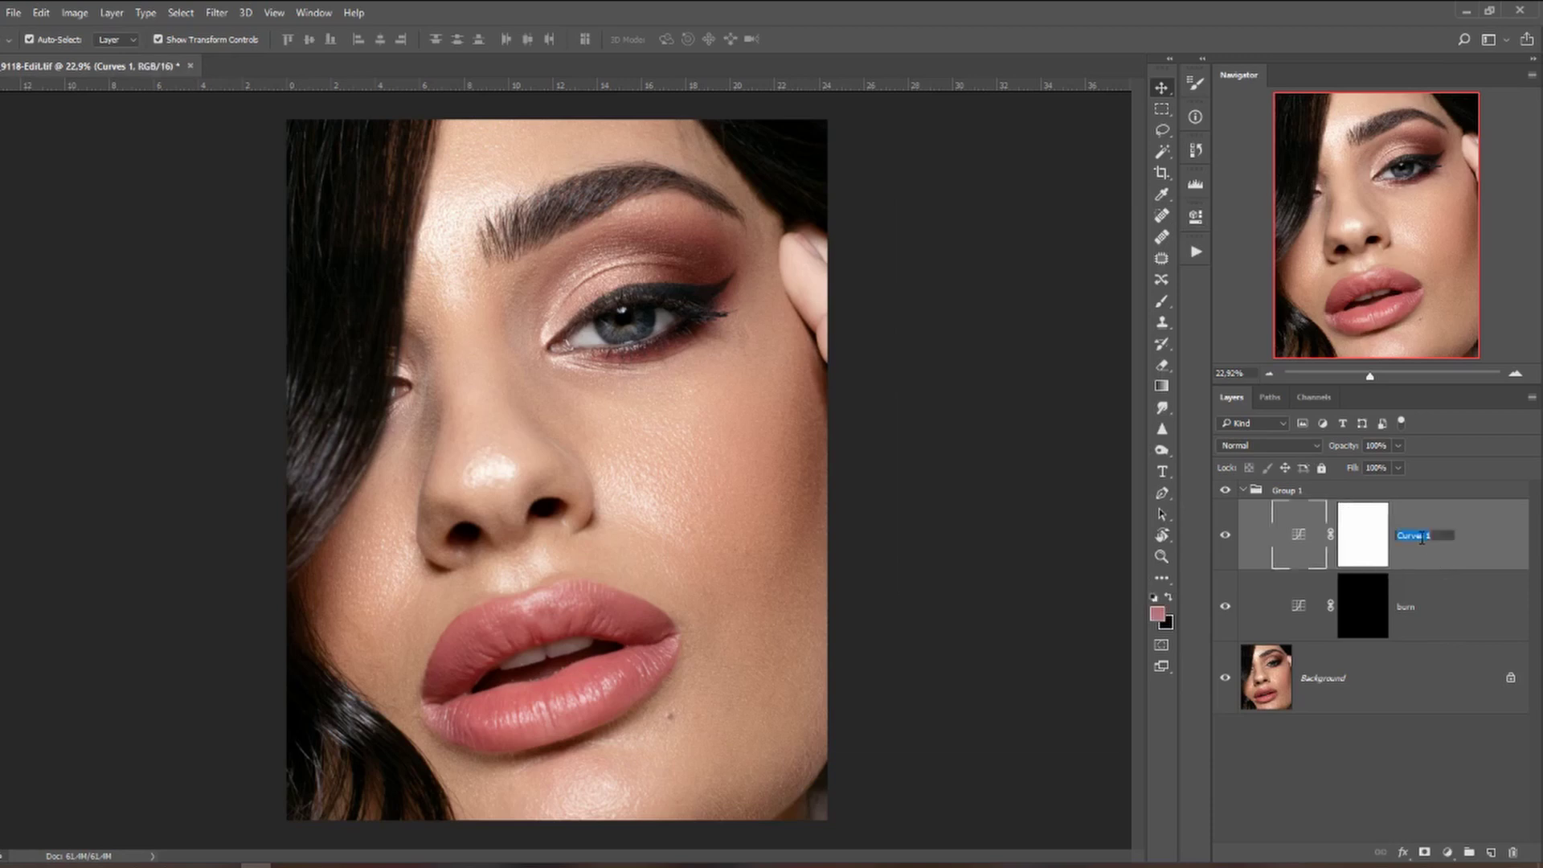
type("dodge")
left_click(1371, 547)
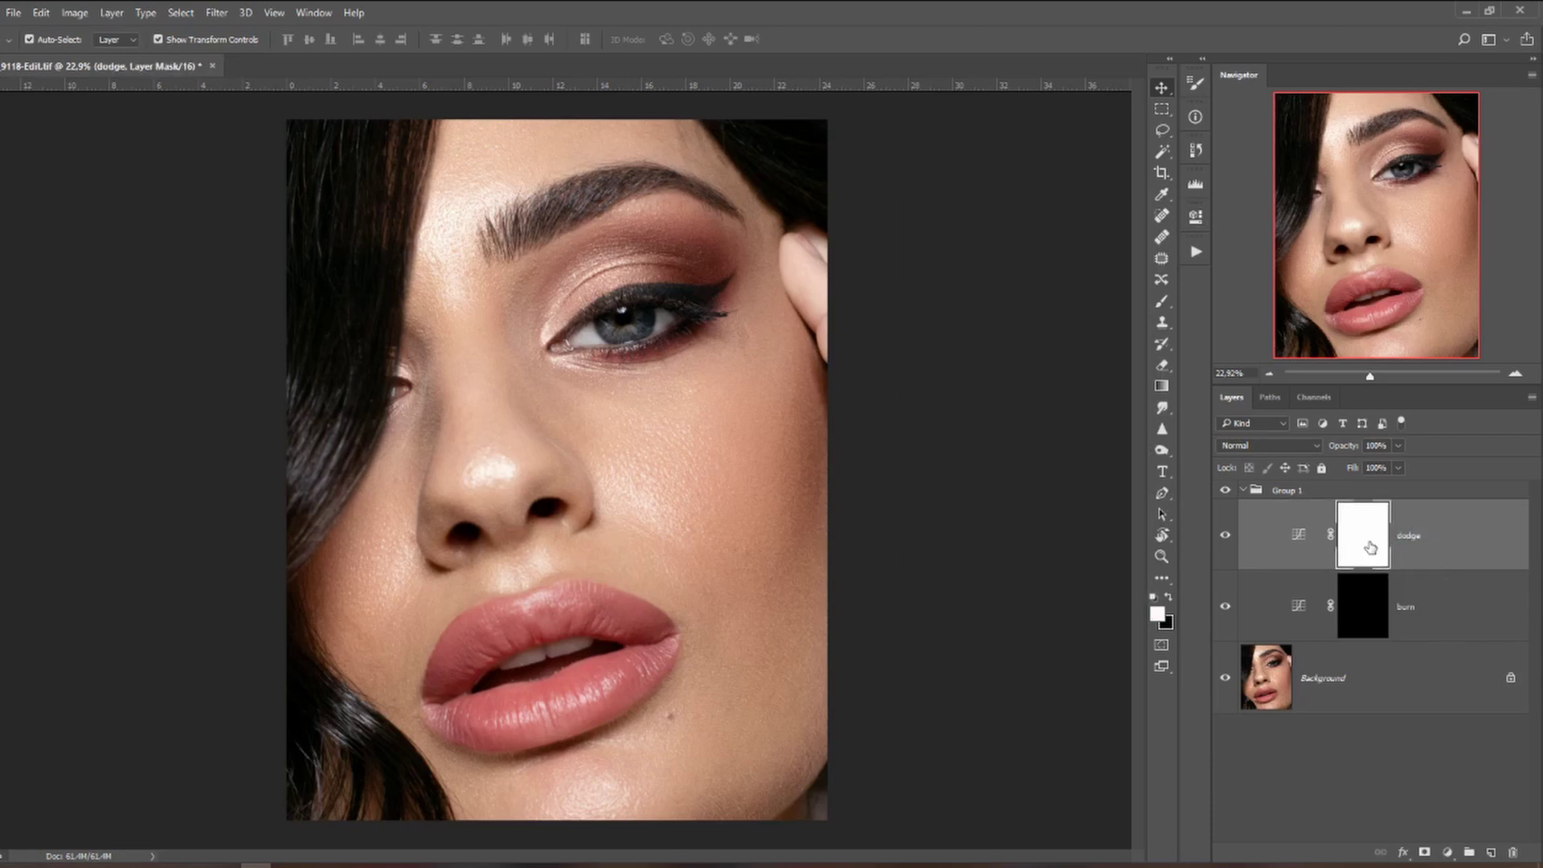
key("ctrl+i")
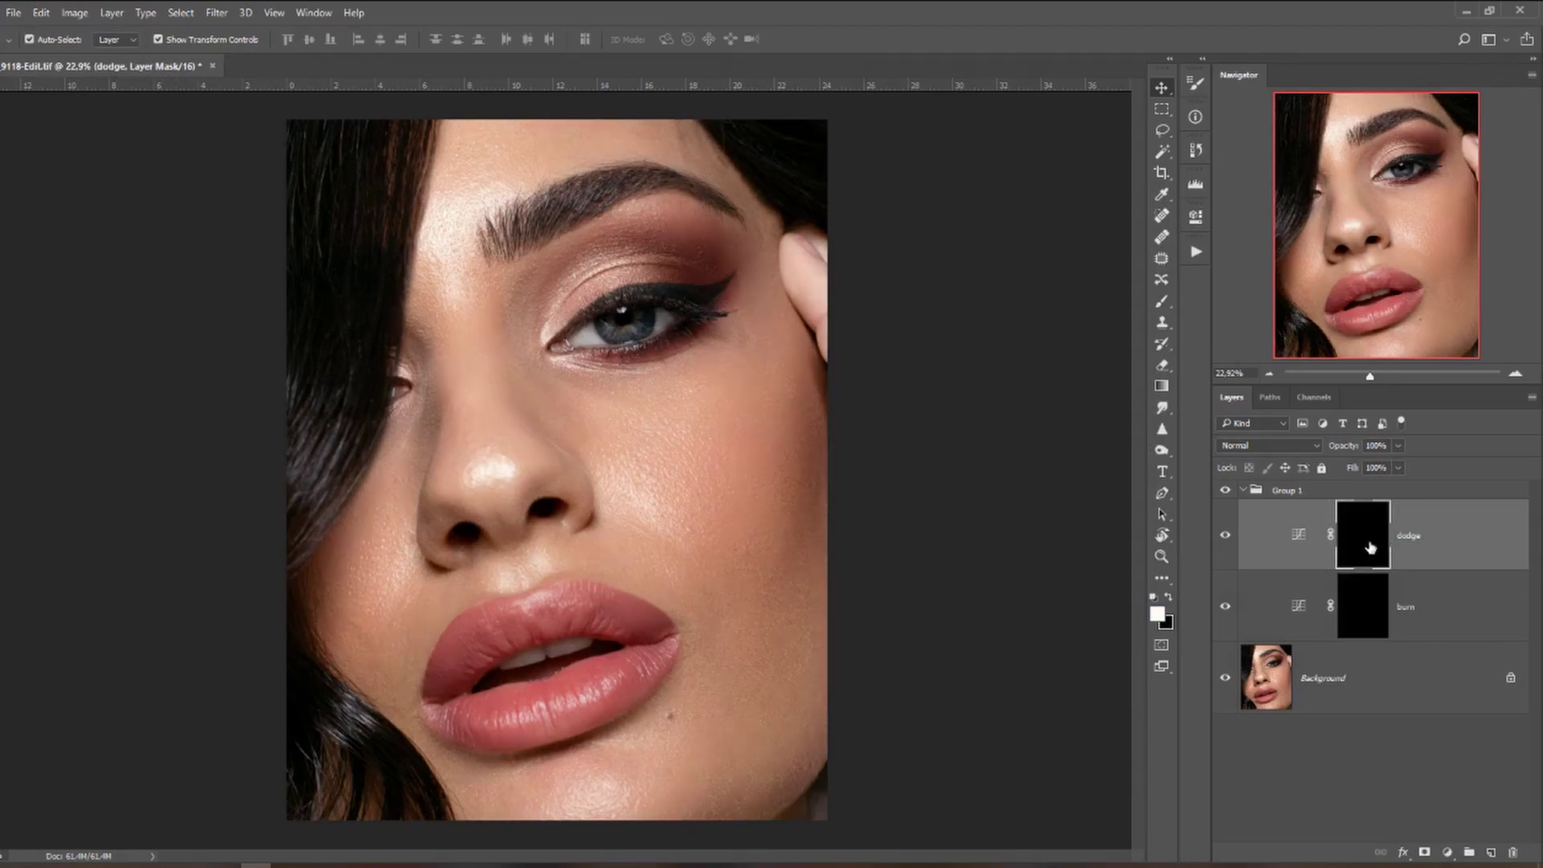
Rename the group holding the dodge and burn layers DB micro.
double_click(1304, 490)
type("DB")
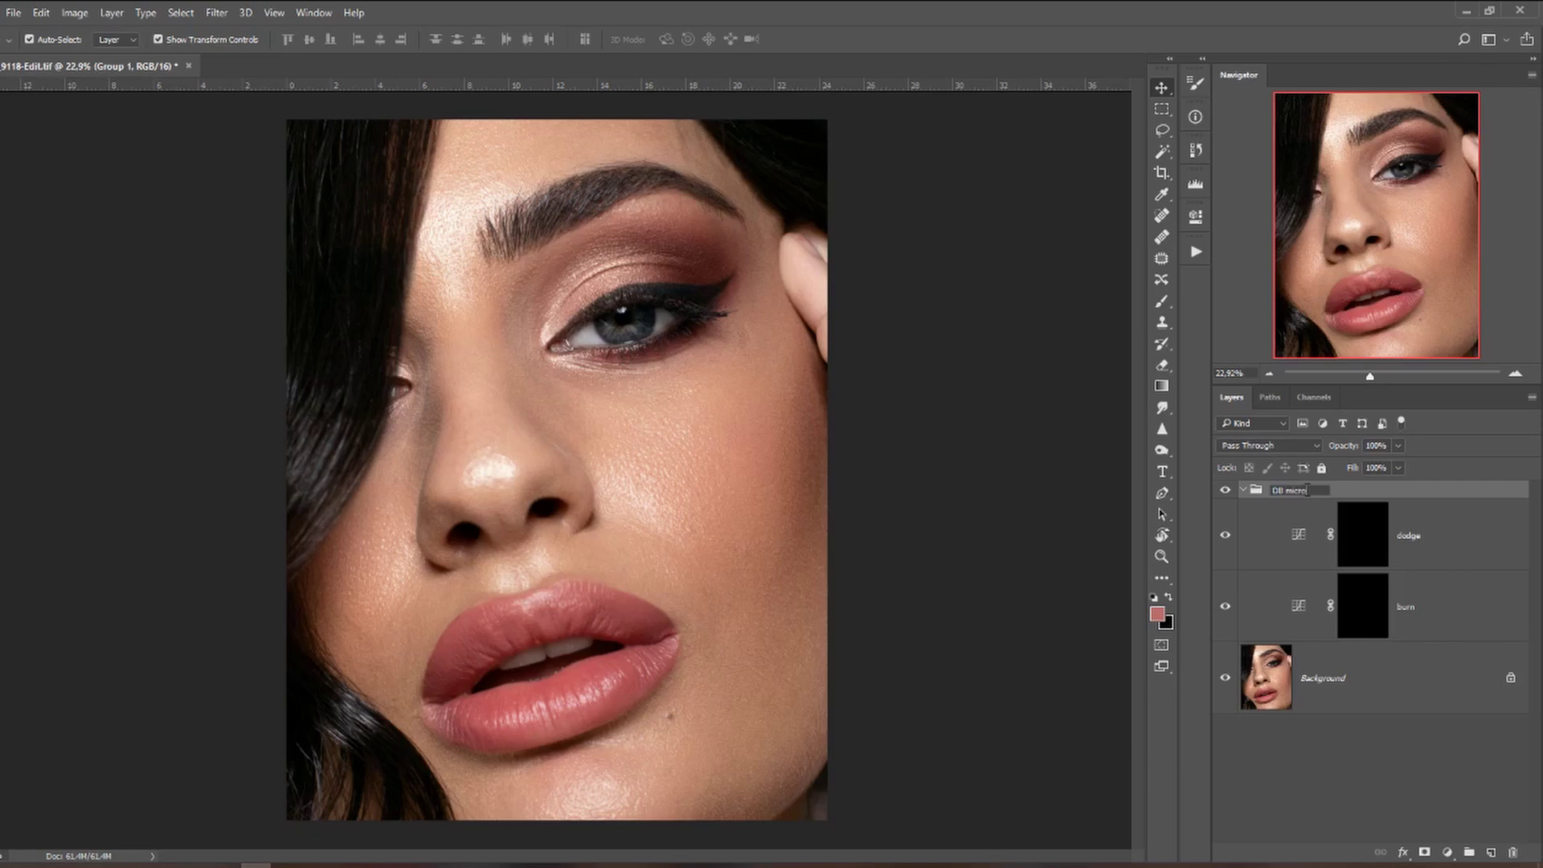
type(" micro")
key("Return")
Set the dodge layer's blending mode to Luminosity.
left_click(1442, 534)
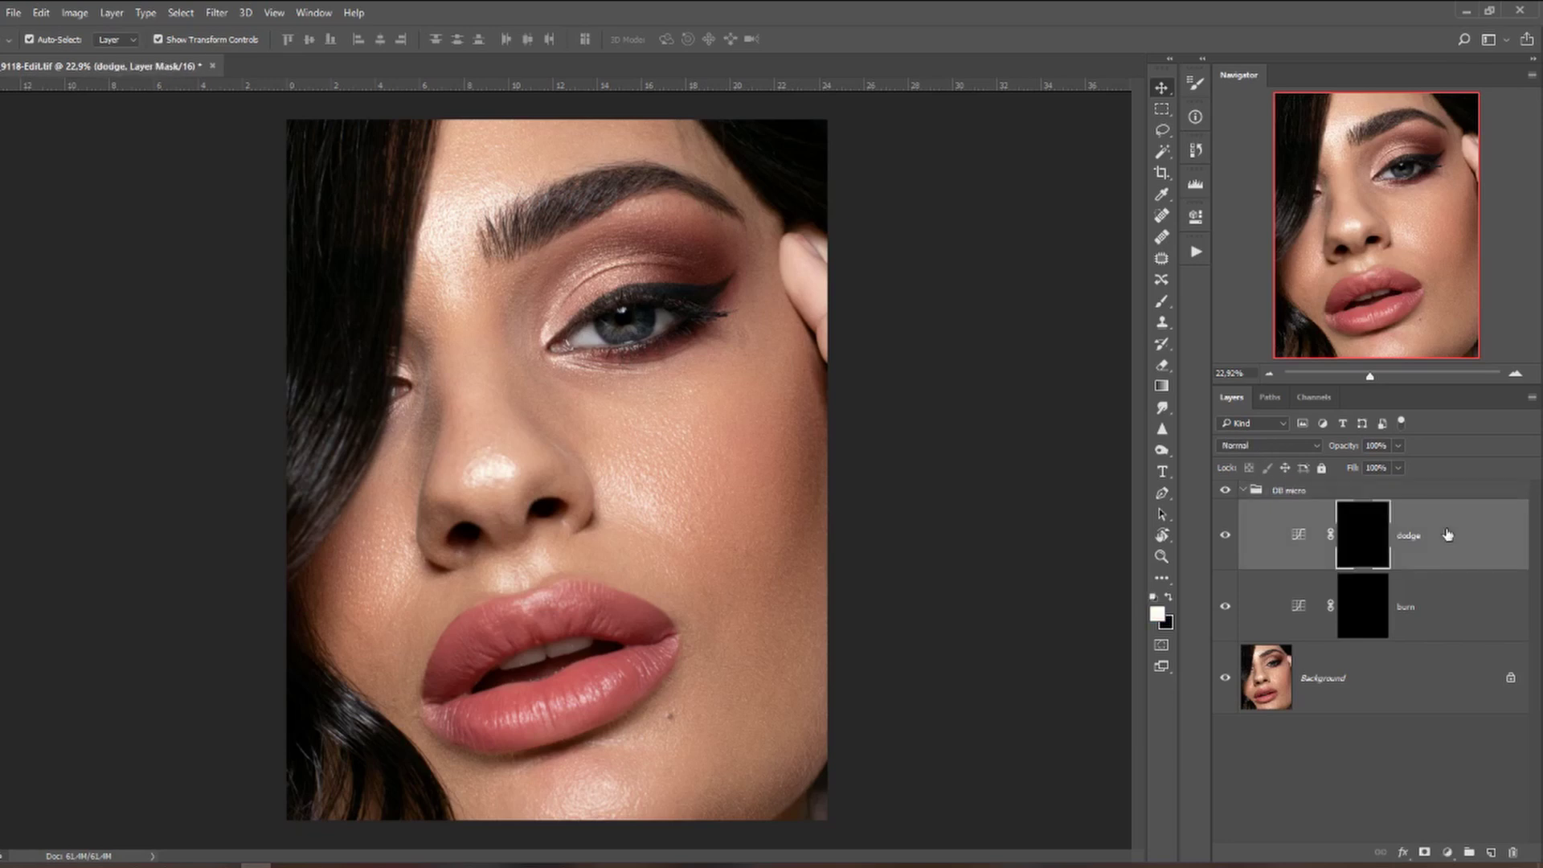
left_click(1252, 445)
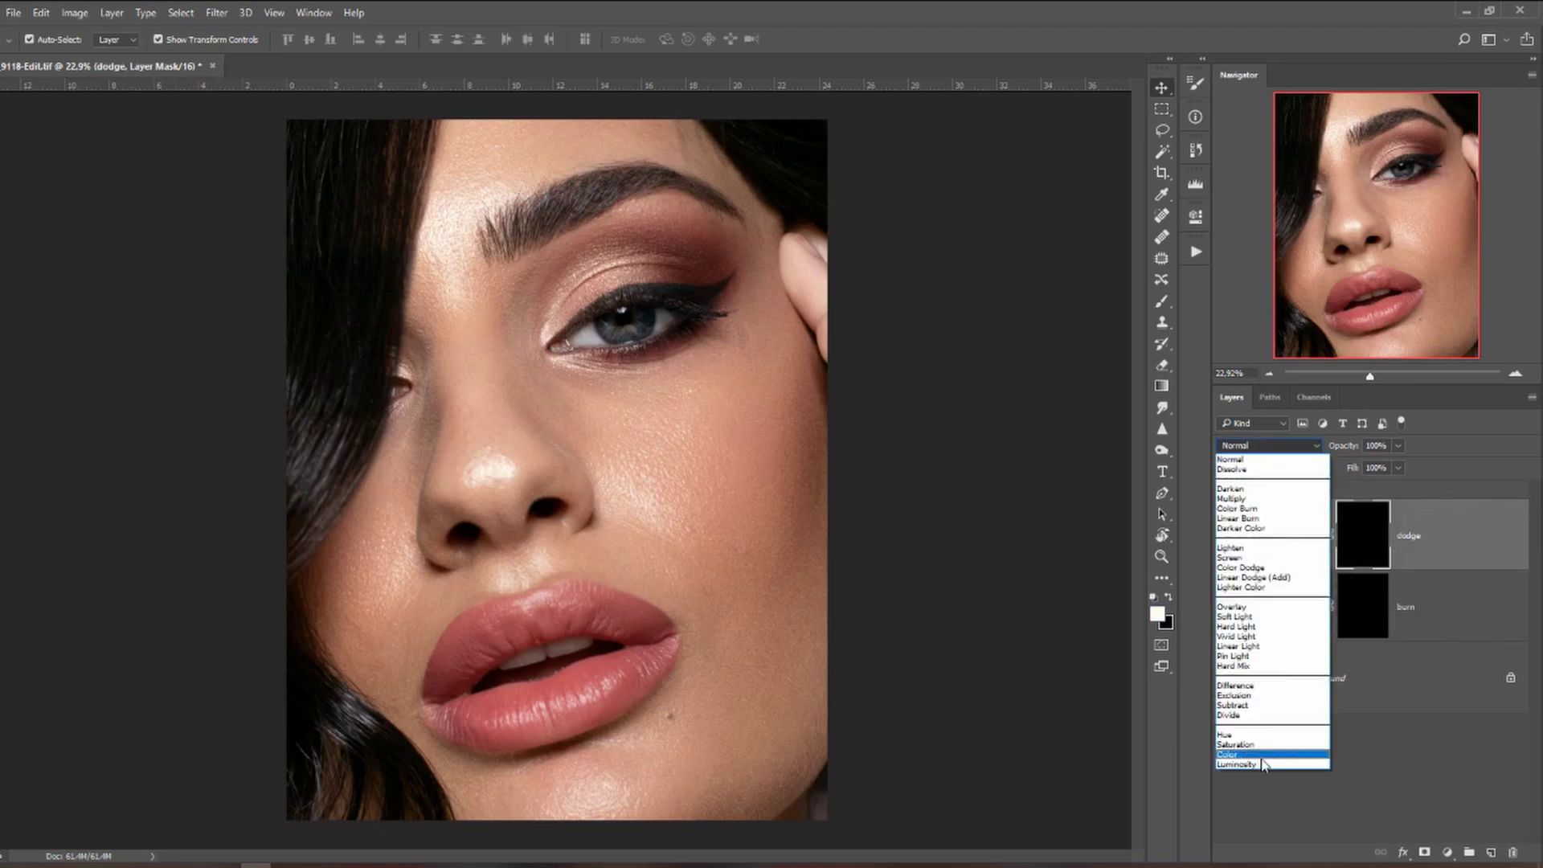
left_click(1265, 755)
left_click(1268, 446)
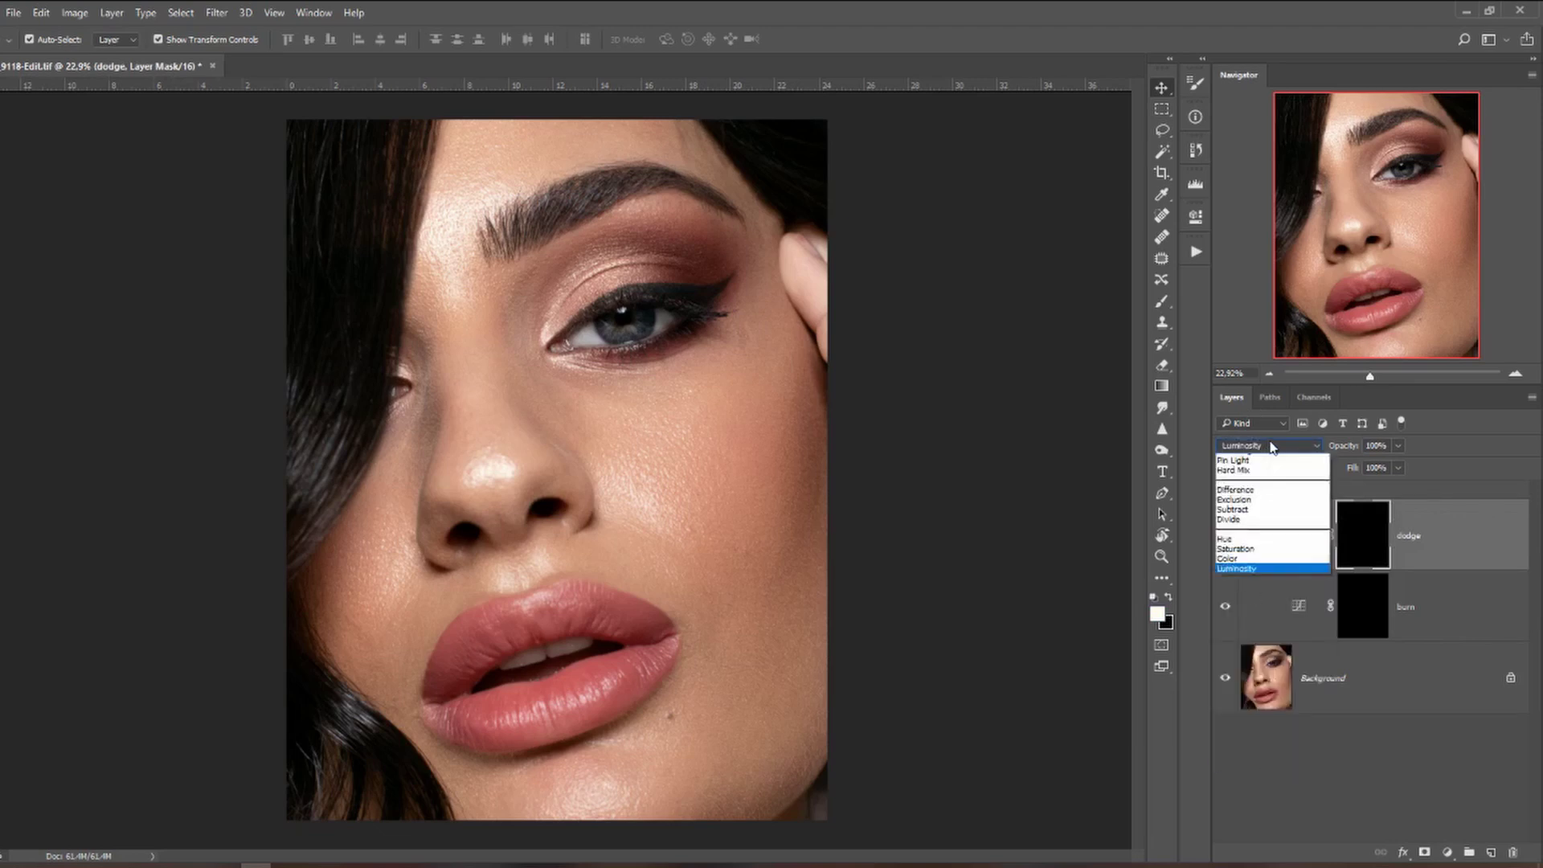
left_click(1272, 450)
left_click(1277, 448)
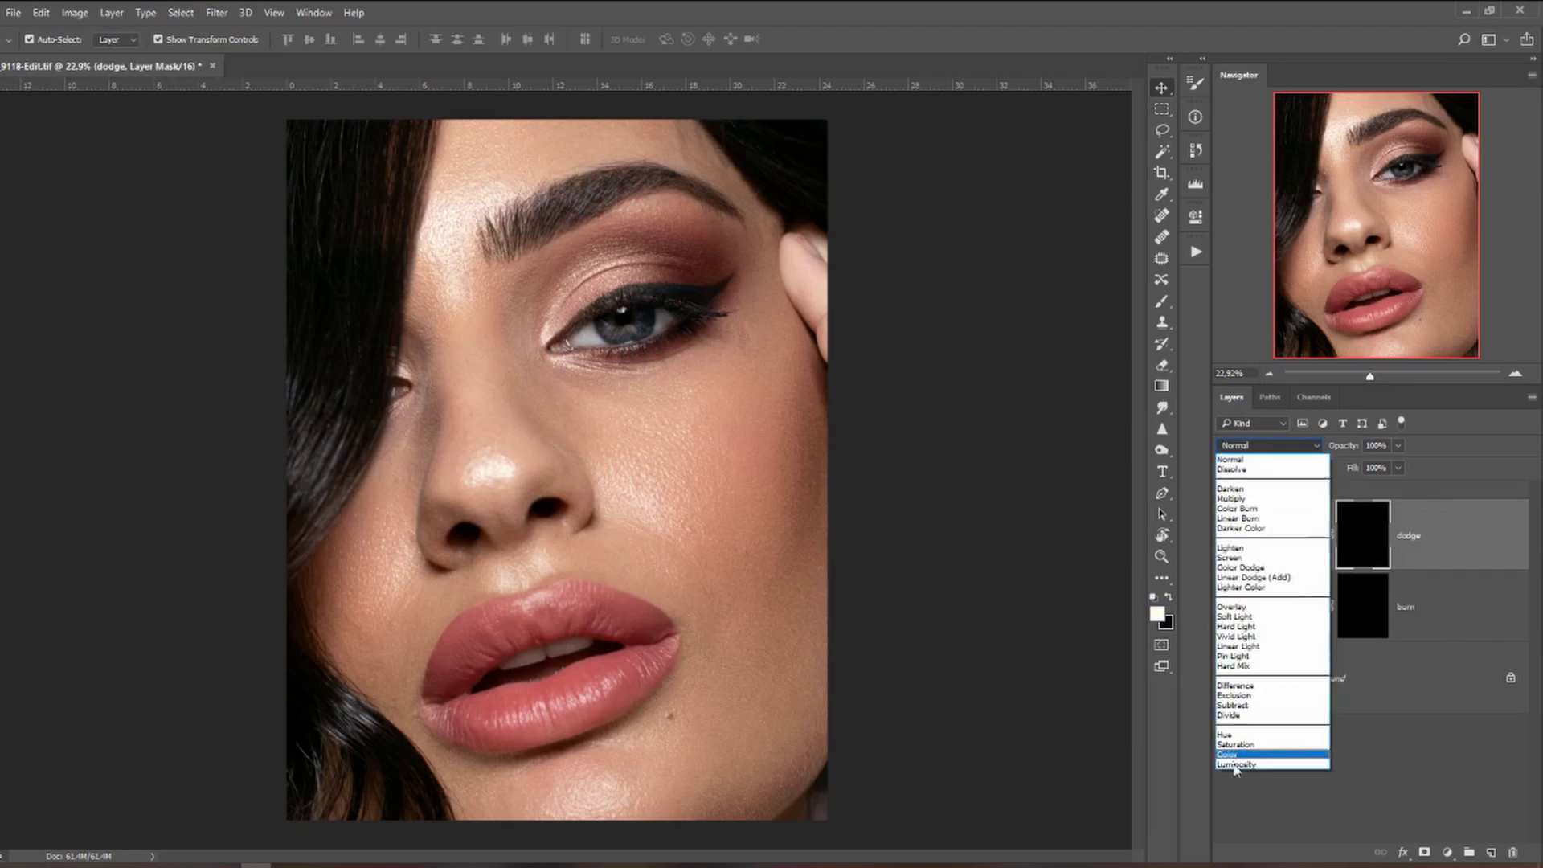
left_click(1241, 760)
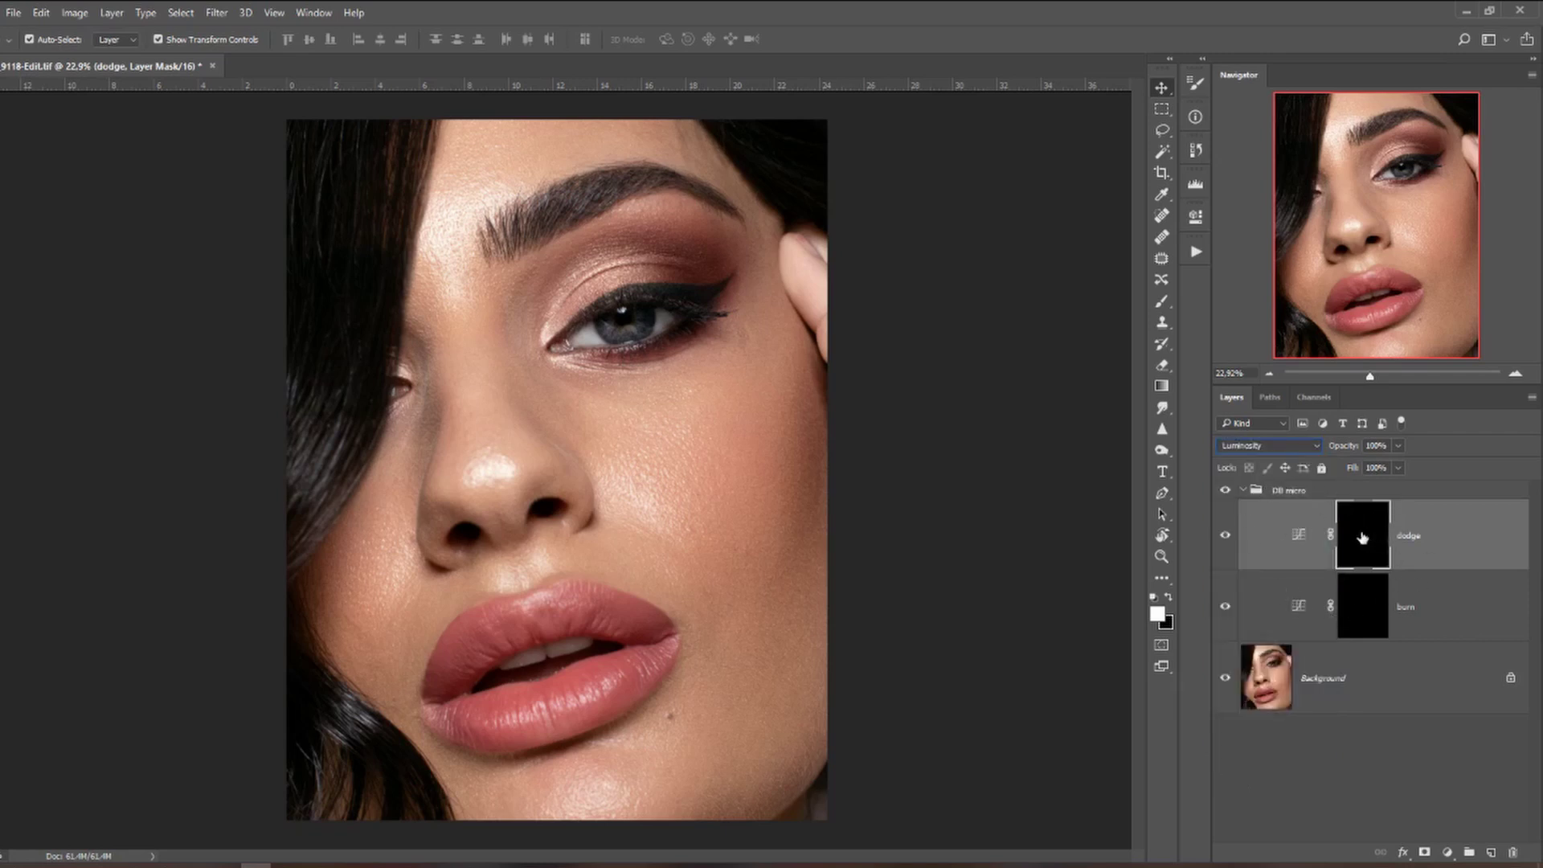
Review the curve shapes of the dodge and burn layers in the DB micro group.
double_click(1298, 534)
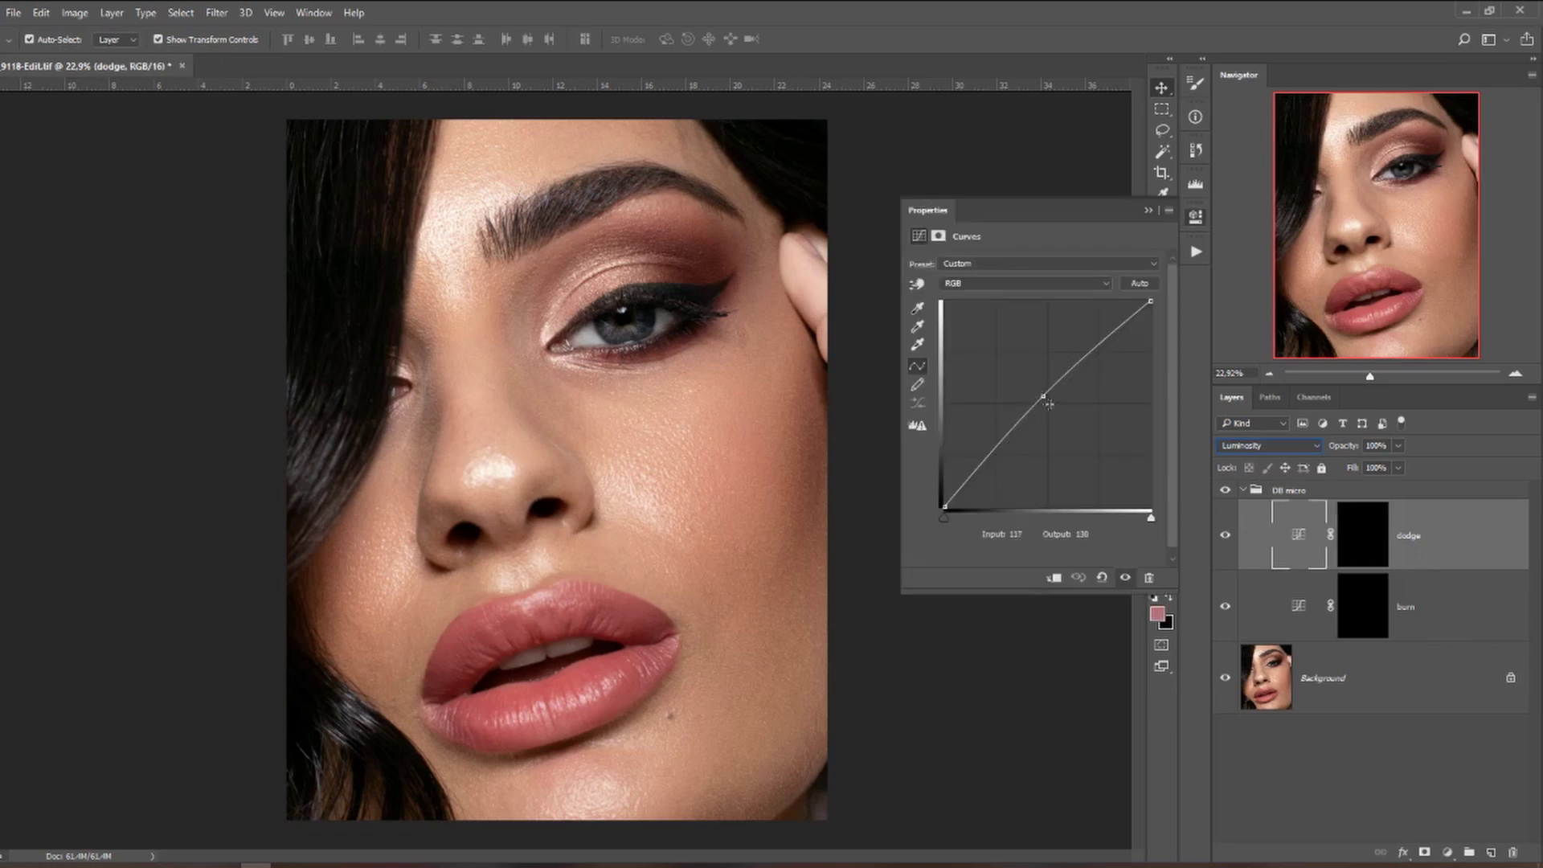
key("alt+bracketleft")
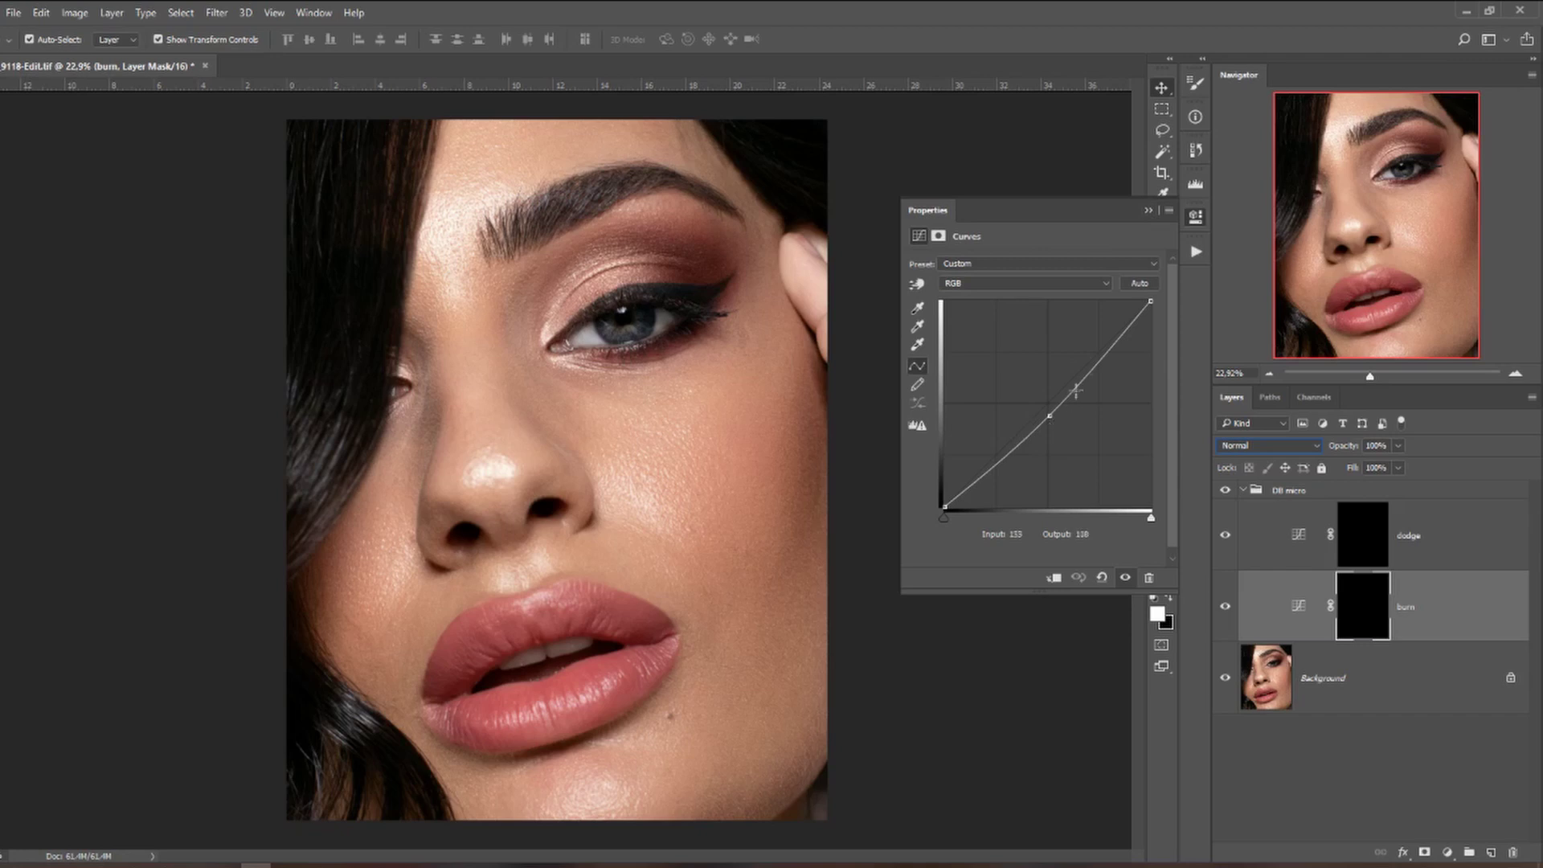
left_click(1147, 214)
Create a second group above DB micro and add a Curves adjustment in it that slightly darkens the midtones.
left_click(1412, 772)
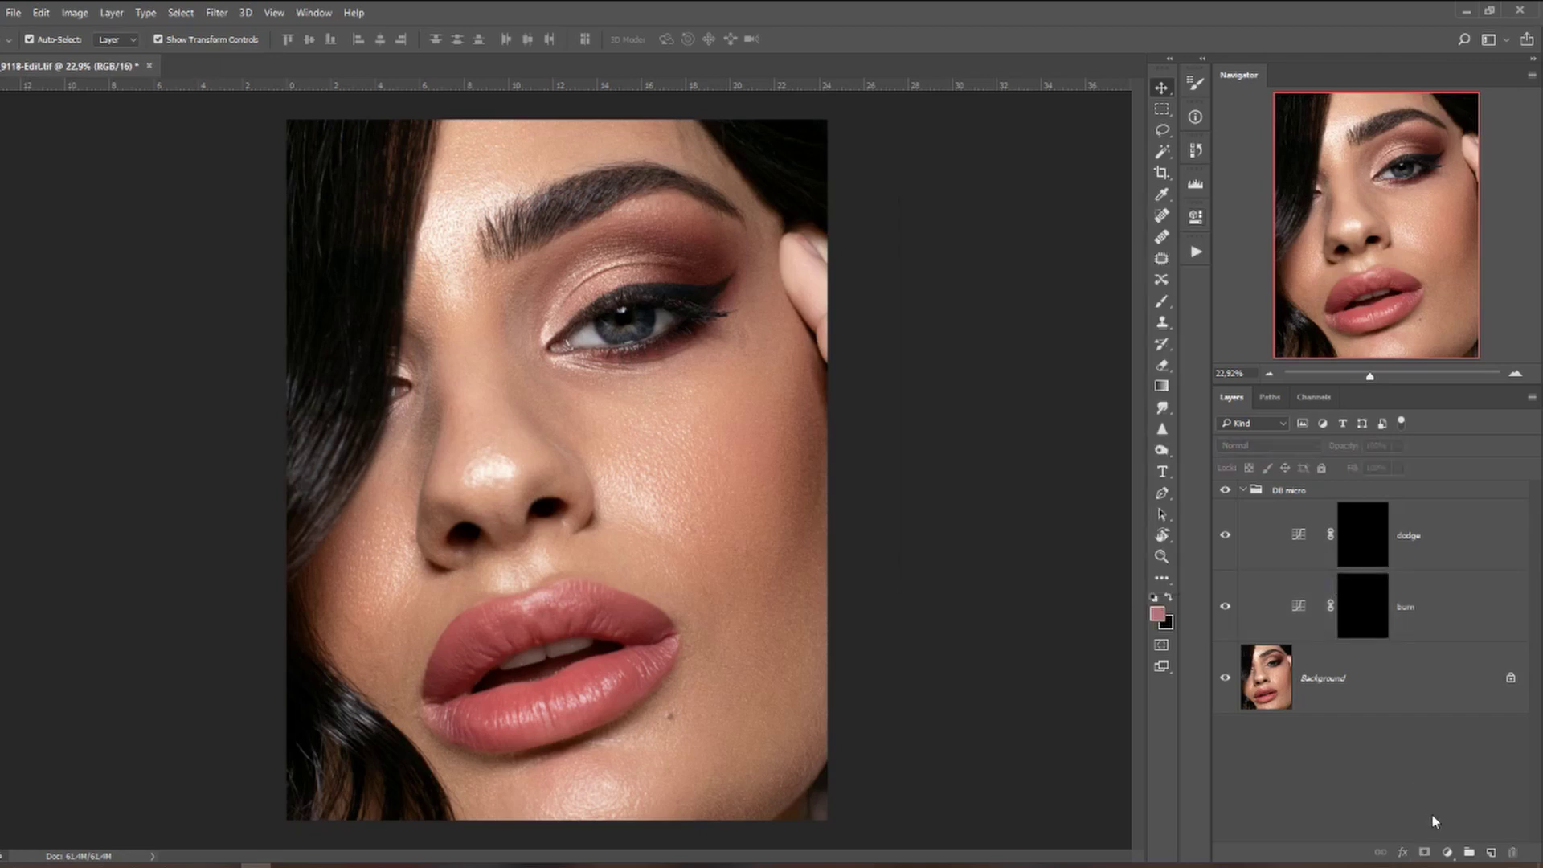
left_click(1469, 852)
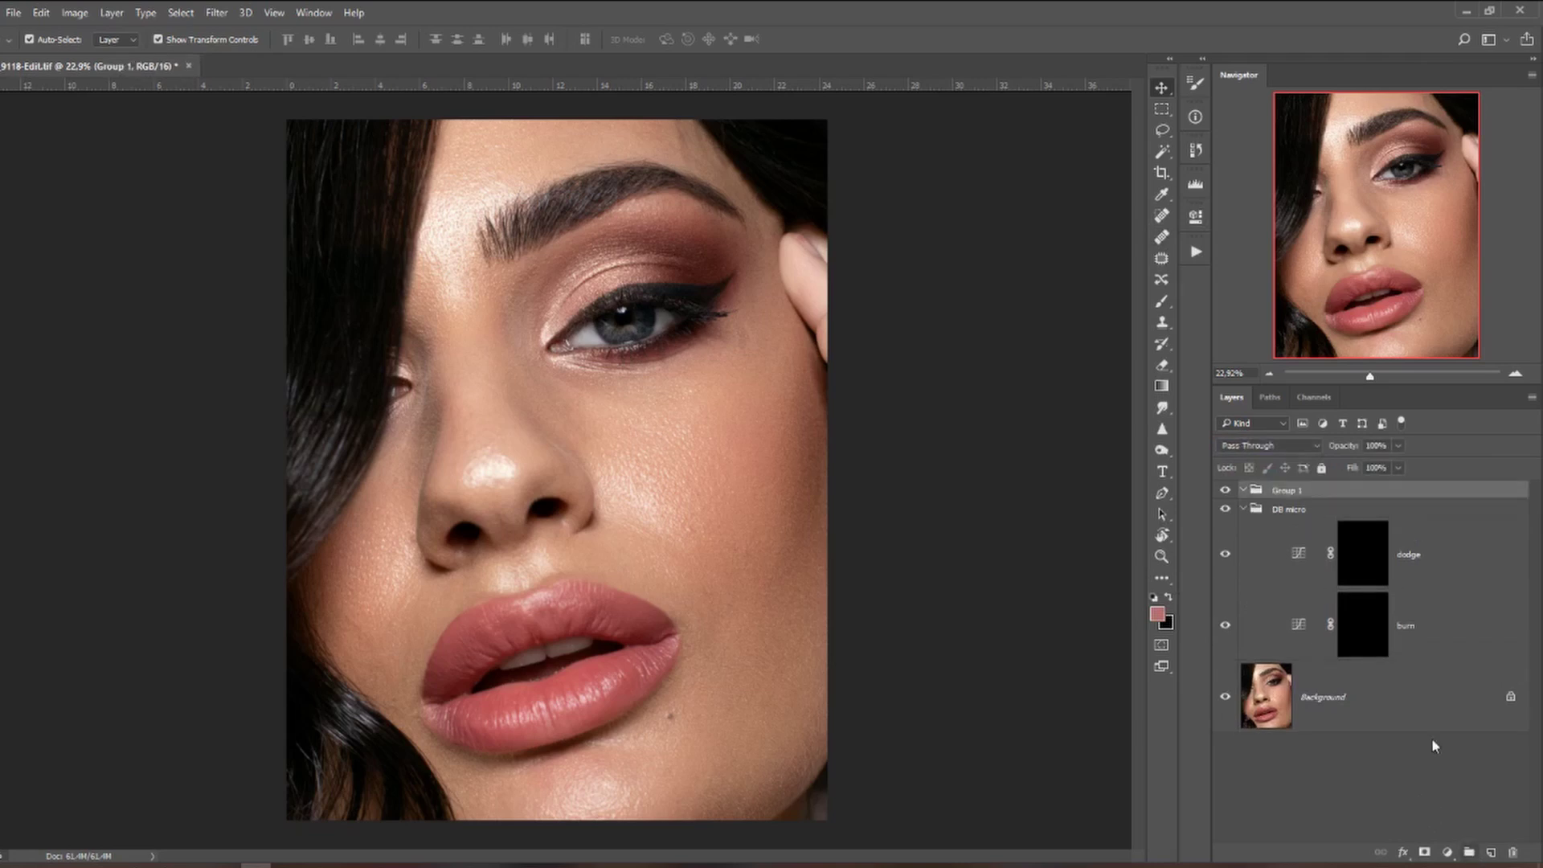
left_click(1448, 852)
left_click(1410, 585)
left_click_drag(1055, 398, 1054, 410)
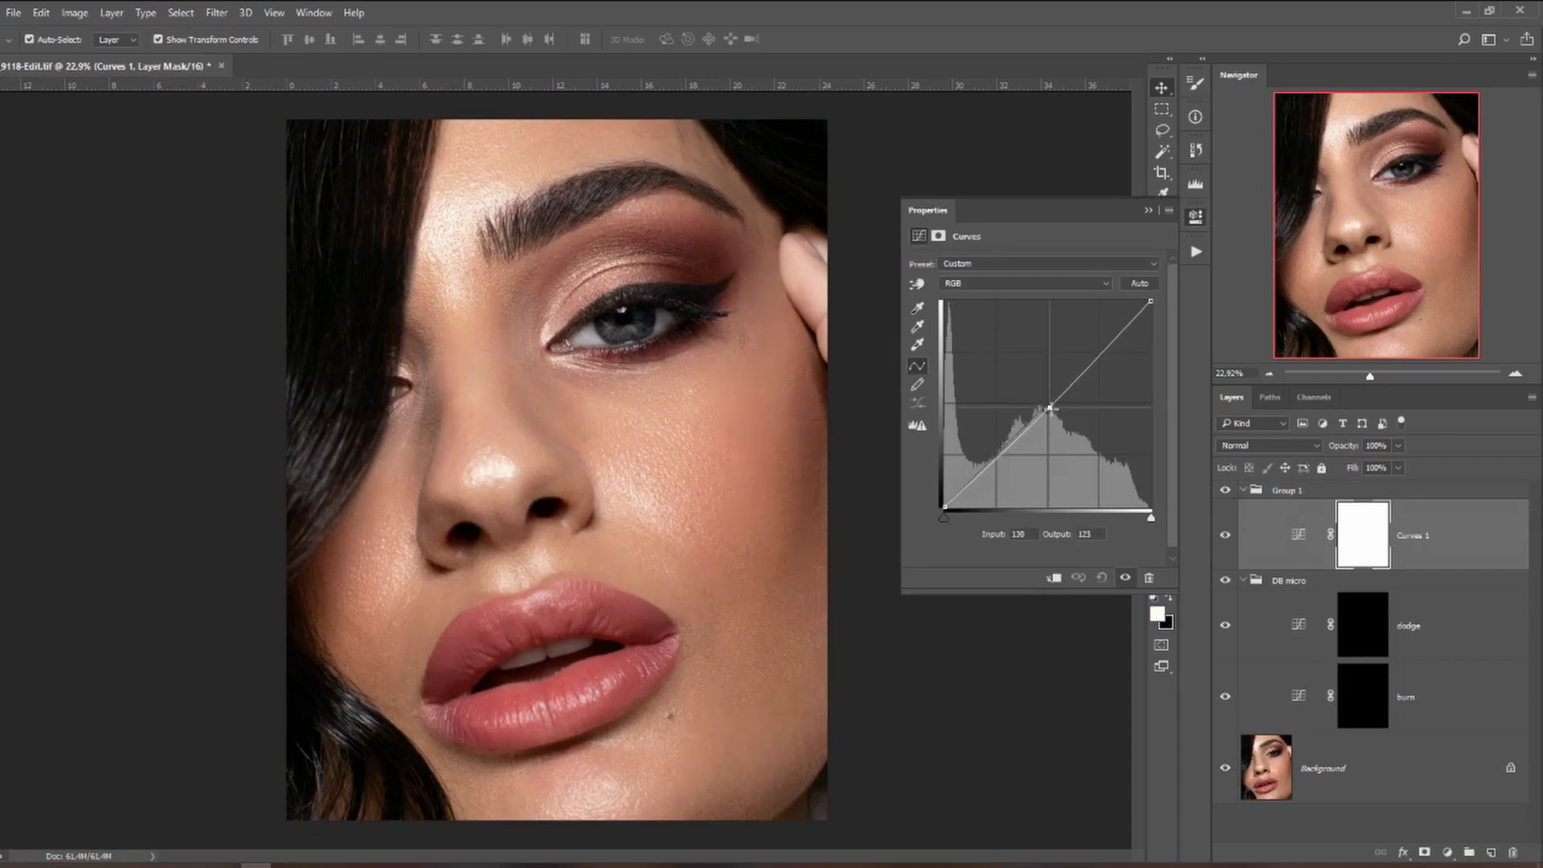
left_click(1148, 210)
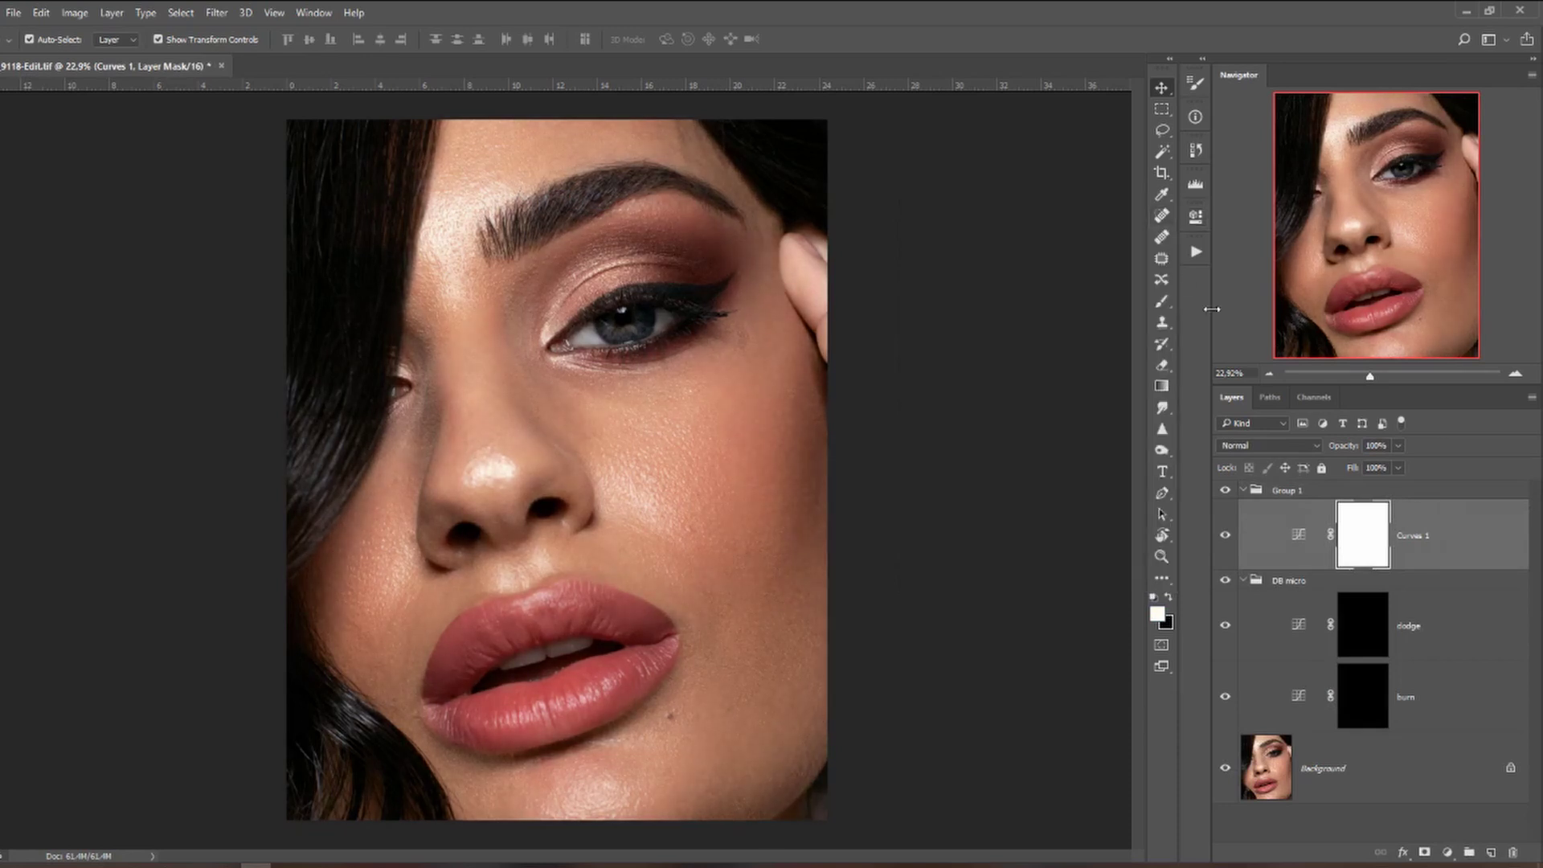
Rename the second group's Curves layer burn and invert its mask to black.
double_click(1416, 534)
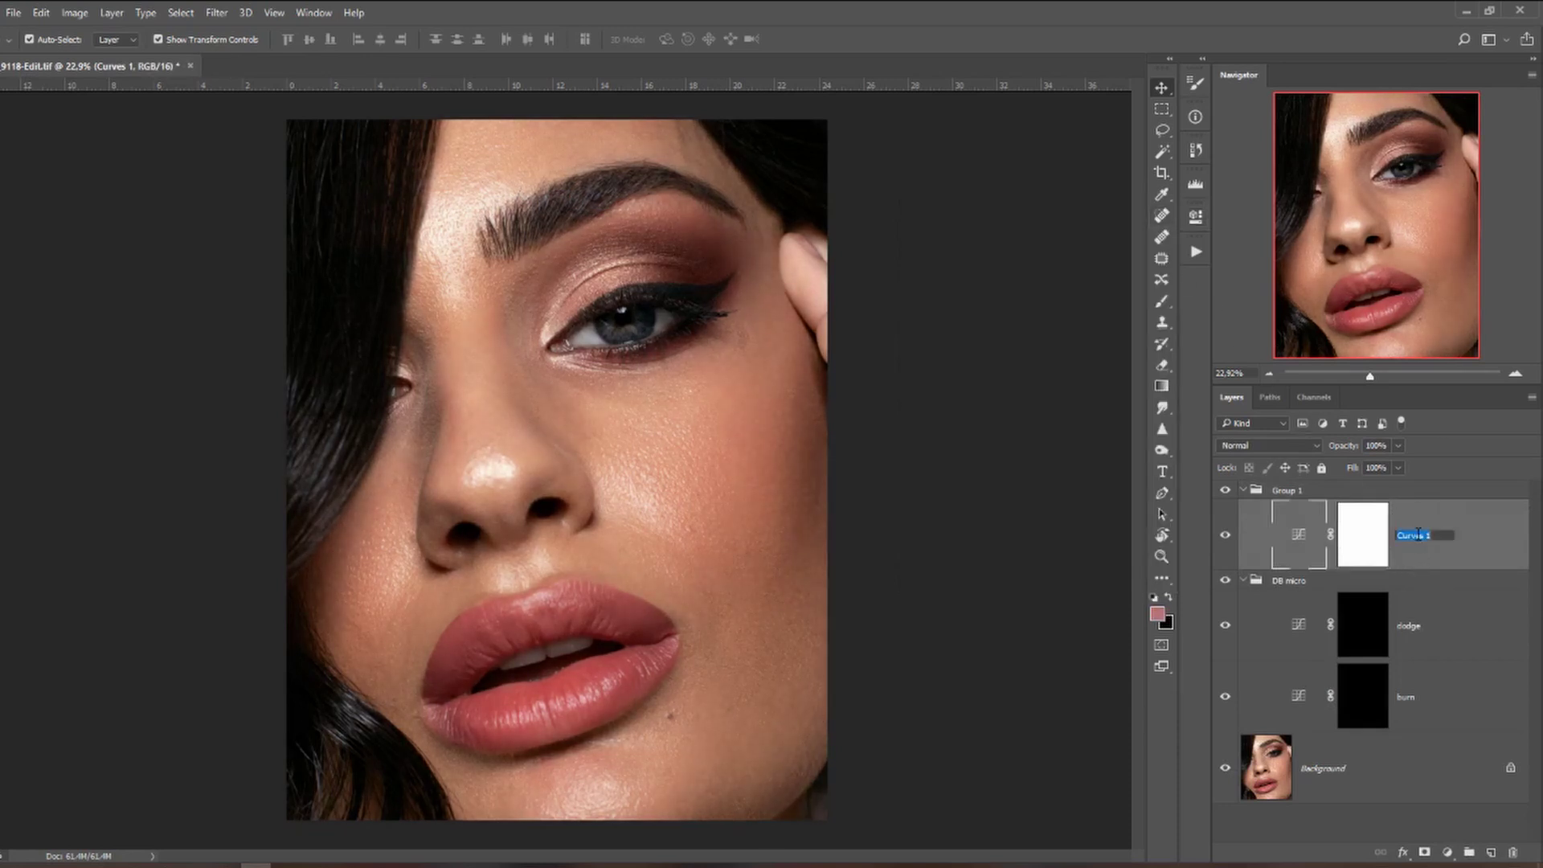
type("burn")
left_click(1362, 535)
key("ctrl+i")
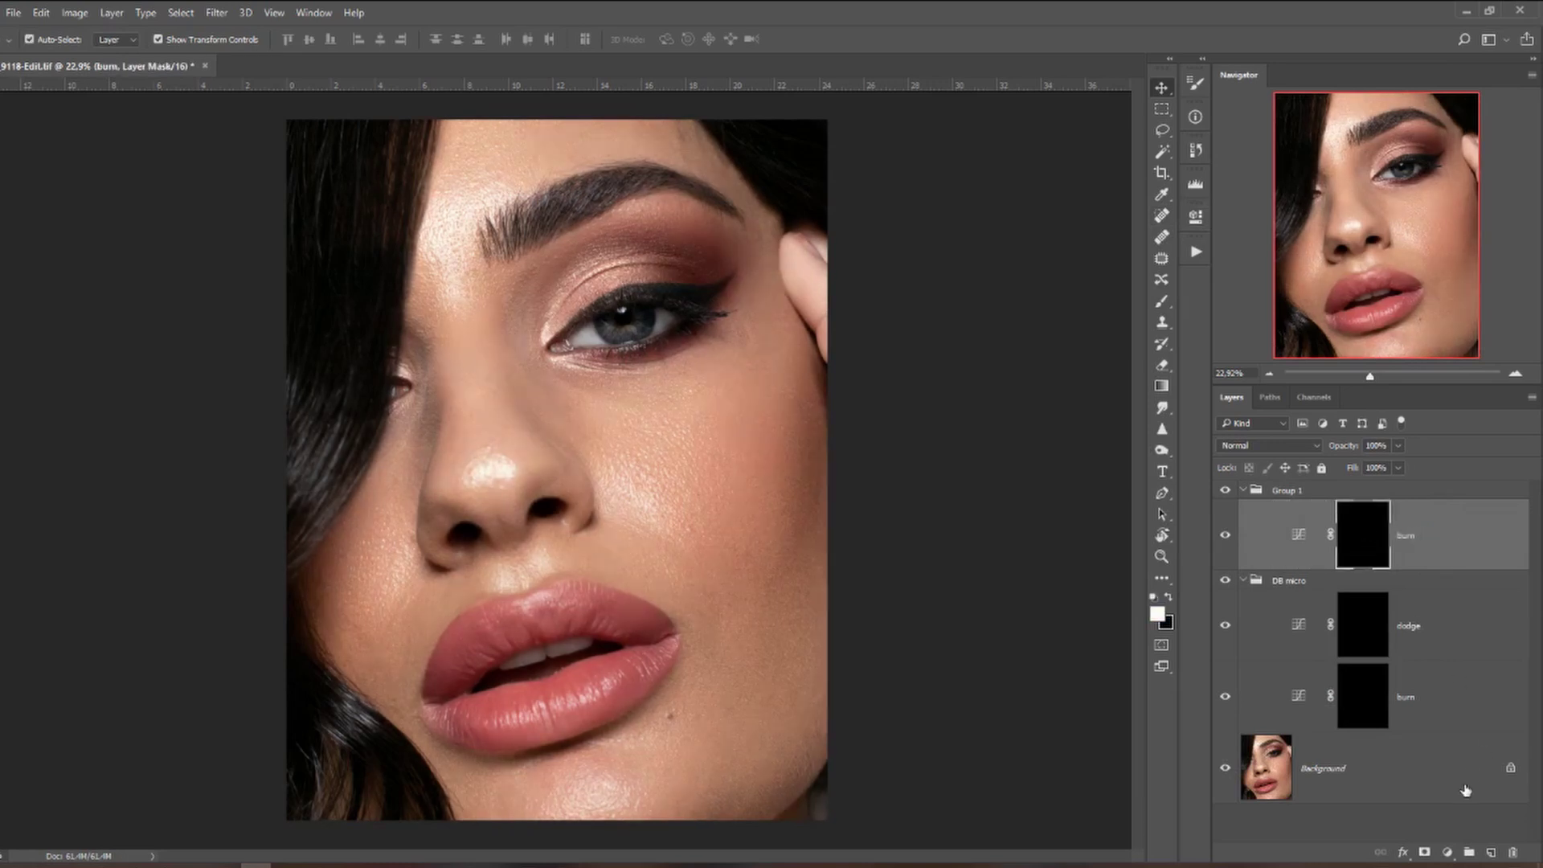
Add a midtone-brightening Curves layer named dodge above the second group's burn layer, and invert its mask to black.
left_click(1448, 852)
left_click(1430, 611)
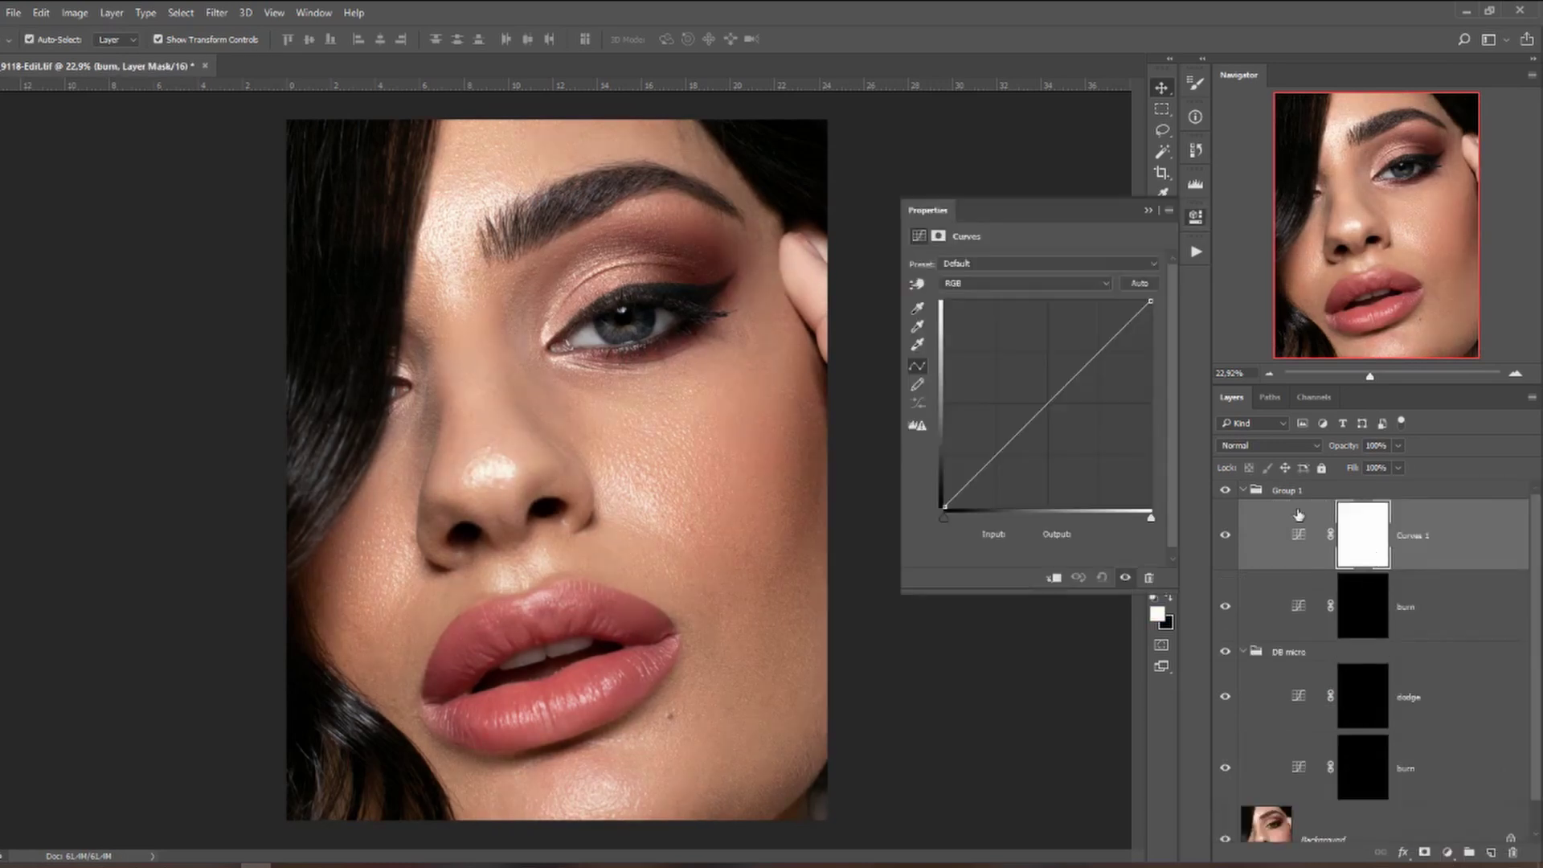
left_click_drag(1042, 410, 1042, 395)
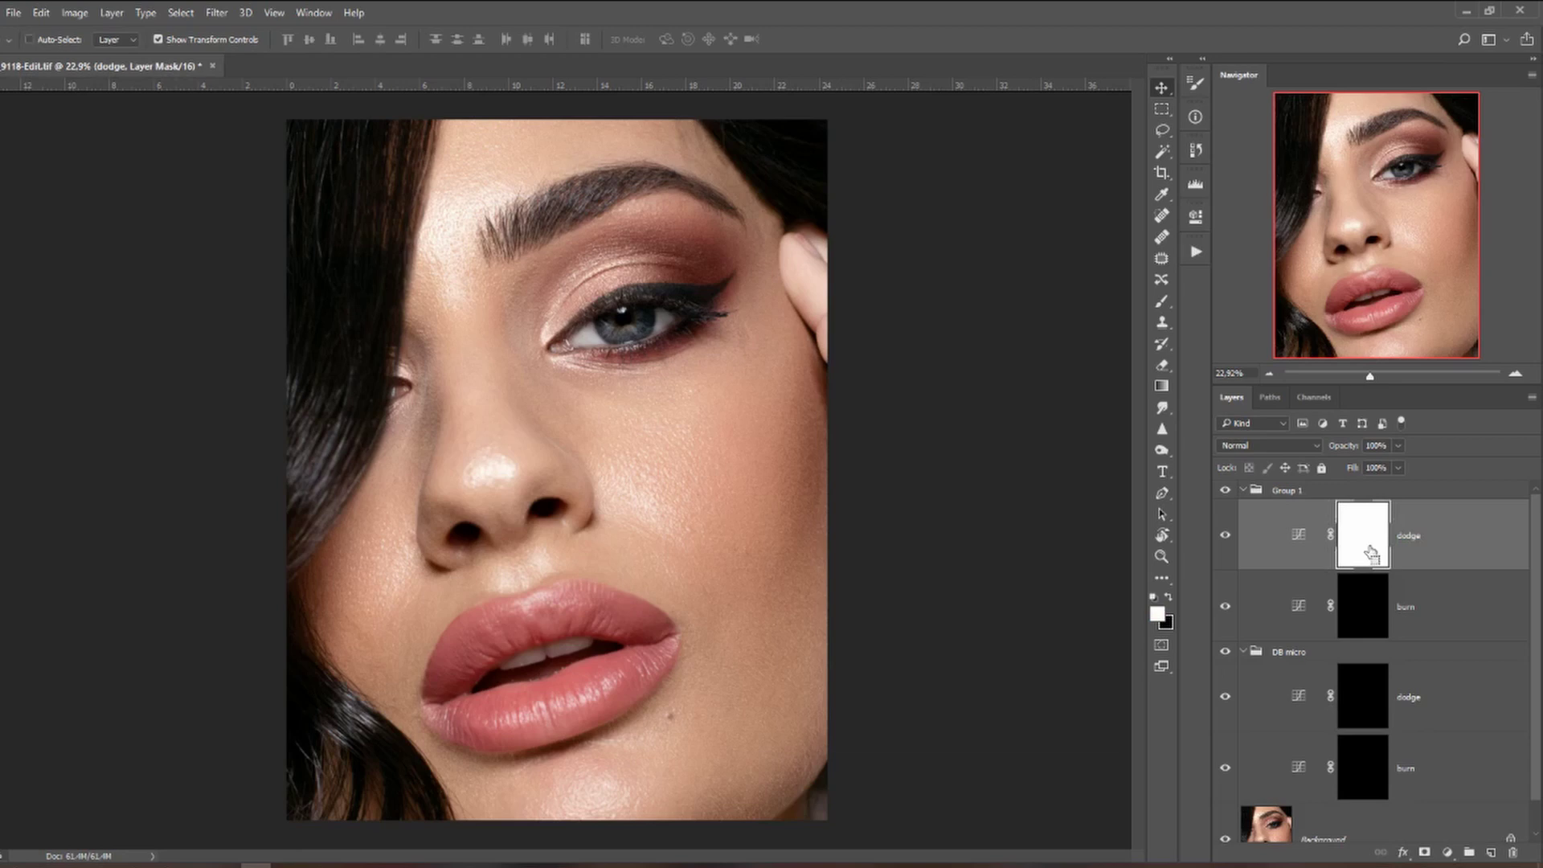
key("ctrl+i")
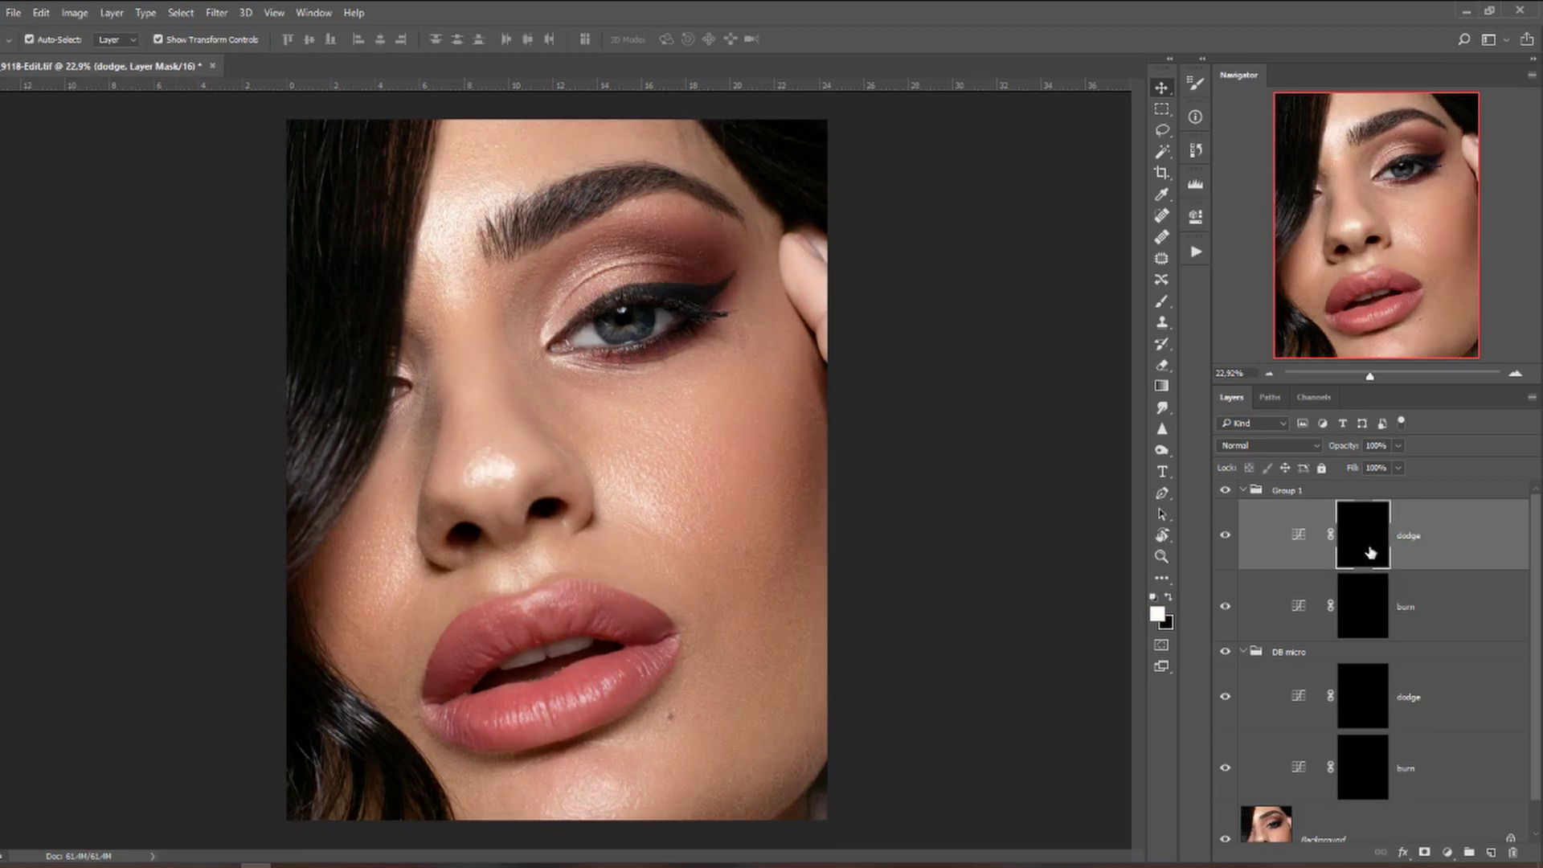
Rename the second dodge and burn group as DB general.
double_click(1290, 489)
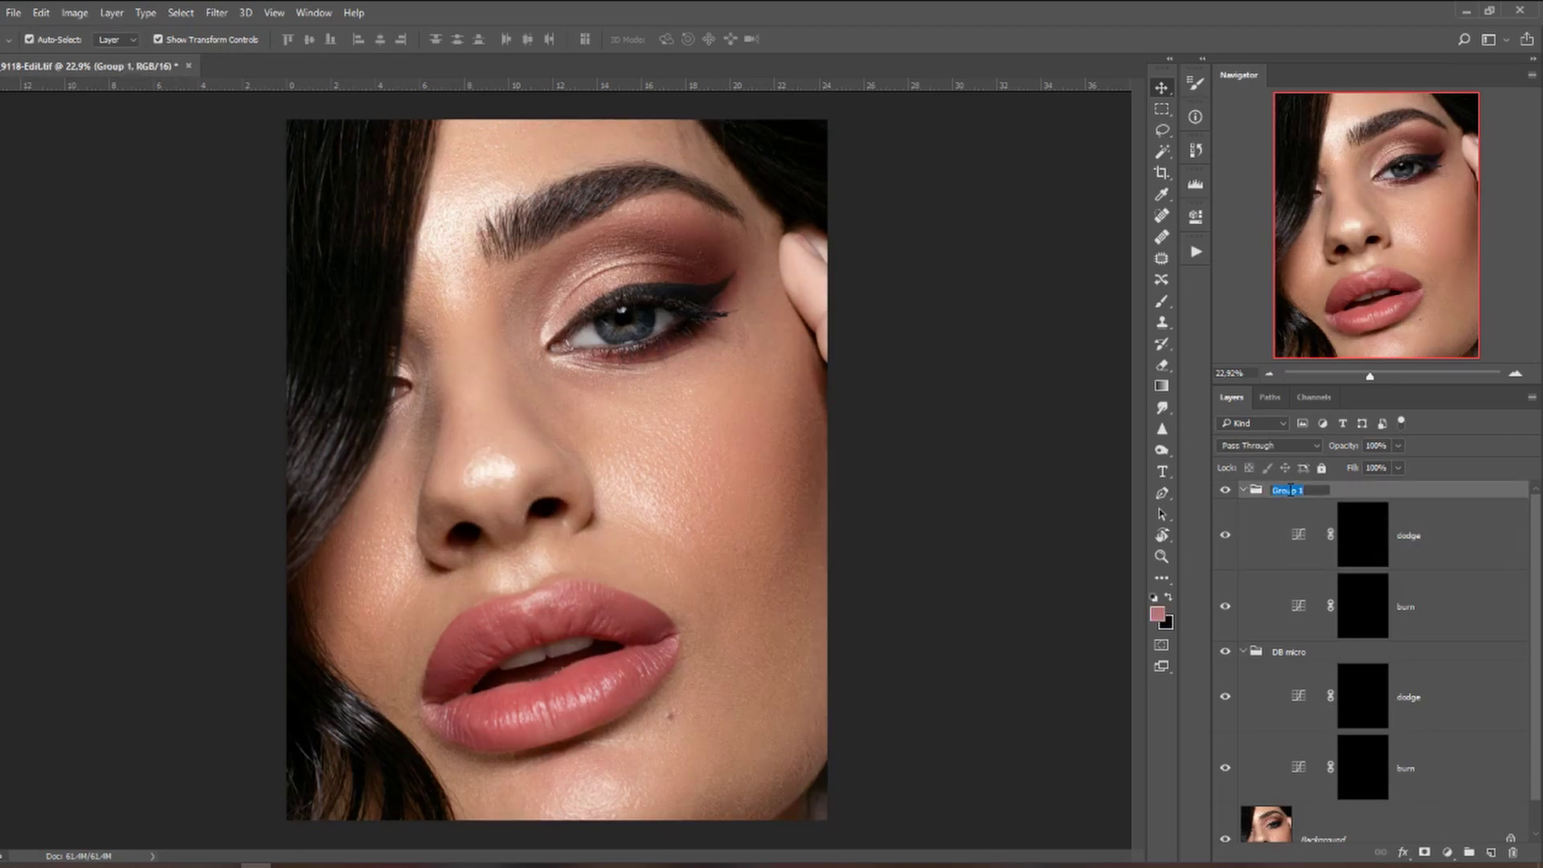
type("DB general")
key("Return")
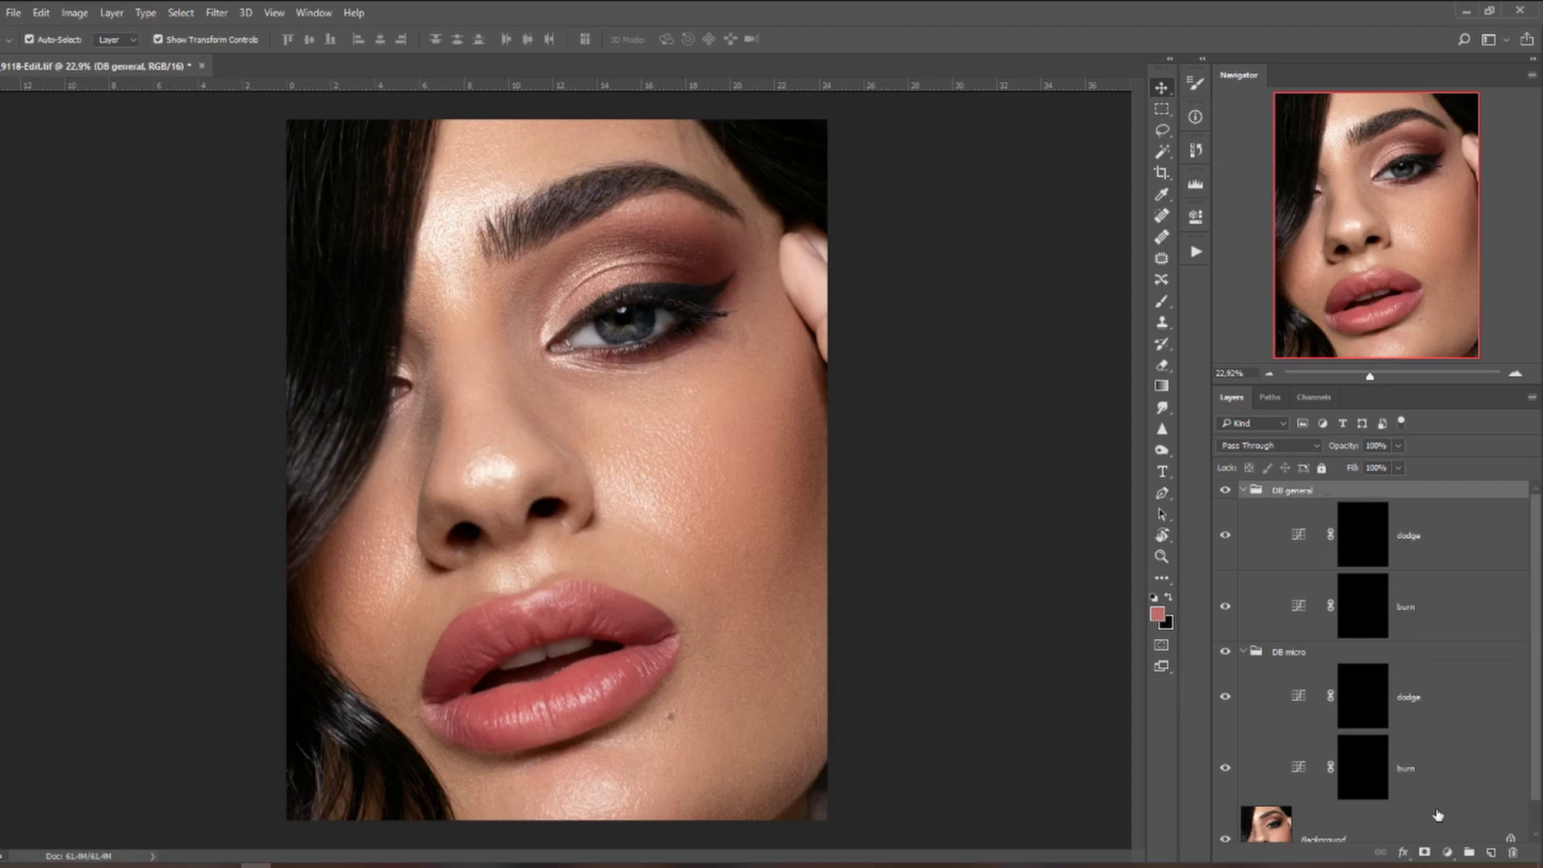
Create a third group above DB general and add a Hue/Saturation adjustment in it with saturation at -100.
left_click(1469, 853)
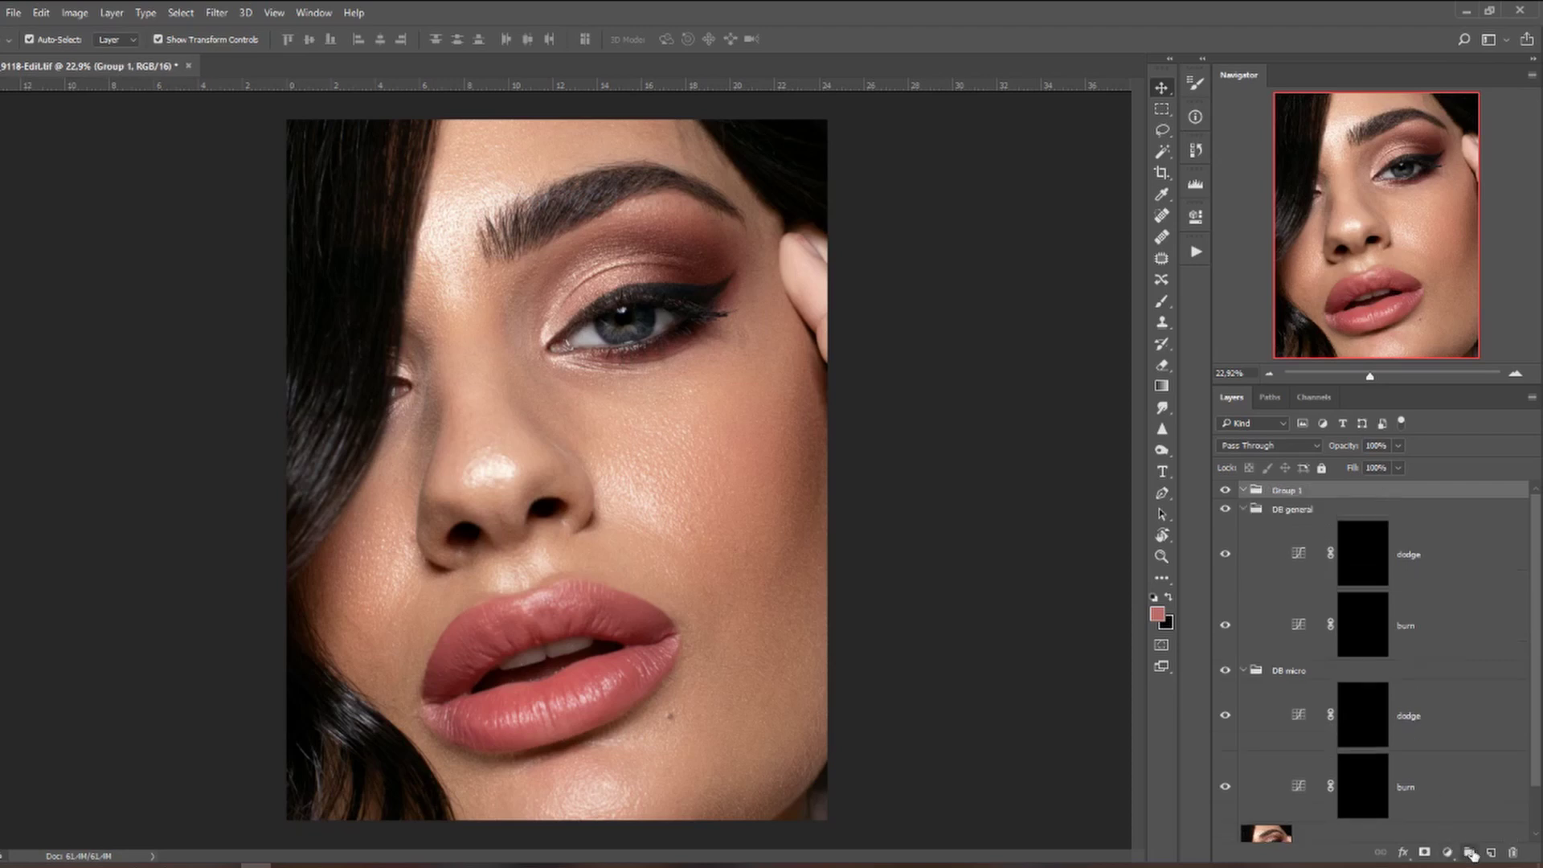
left_click(1448, 853)
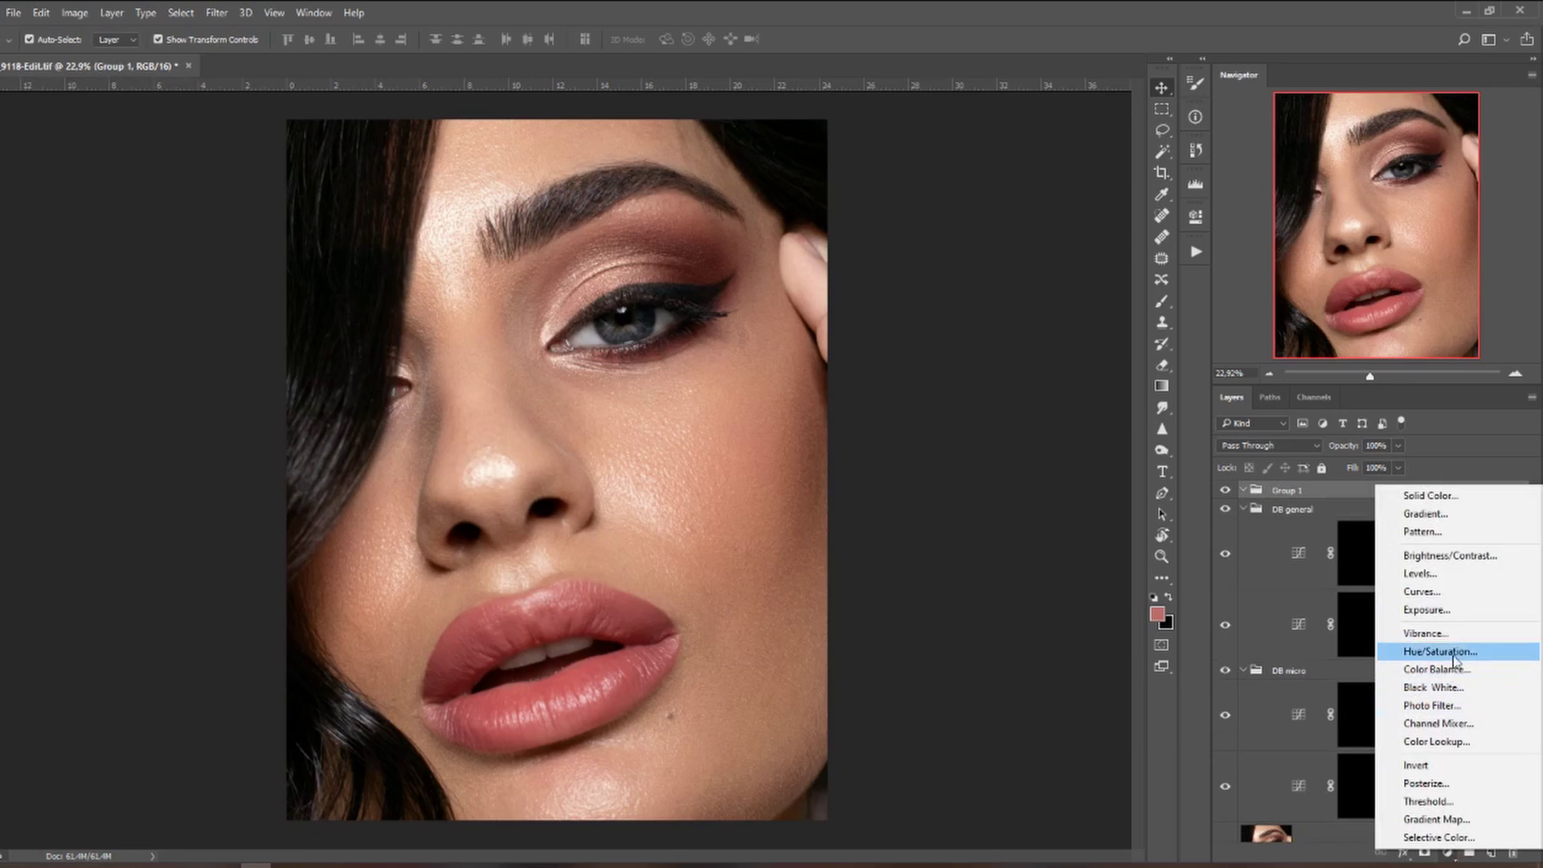
left_click(1453, 651)
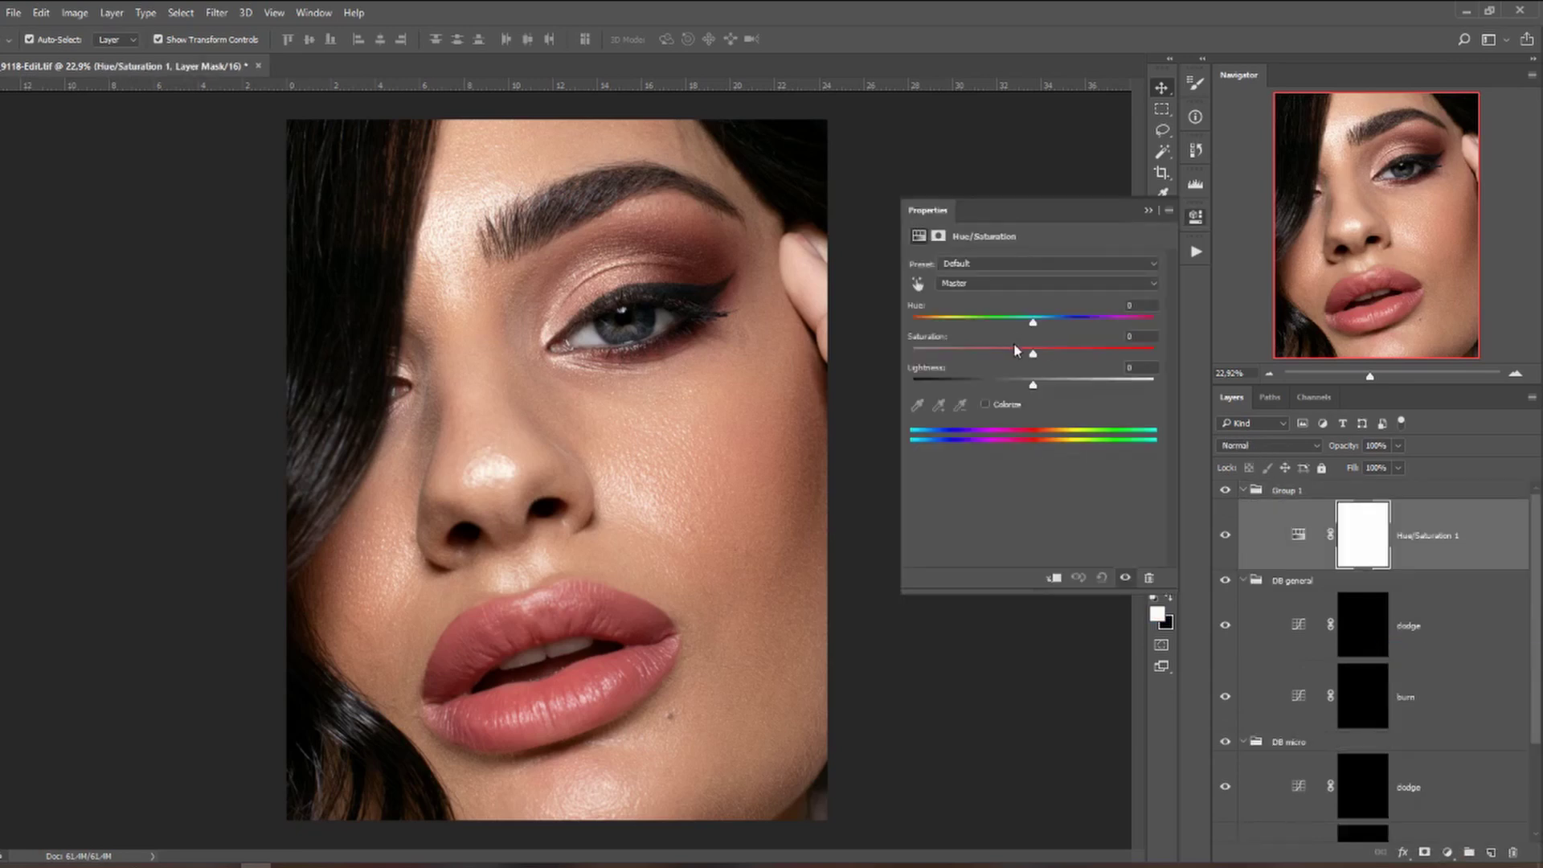
left_click_drag(1033, 354, 870, 349)
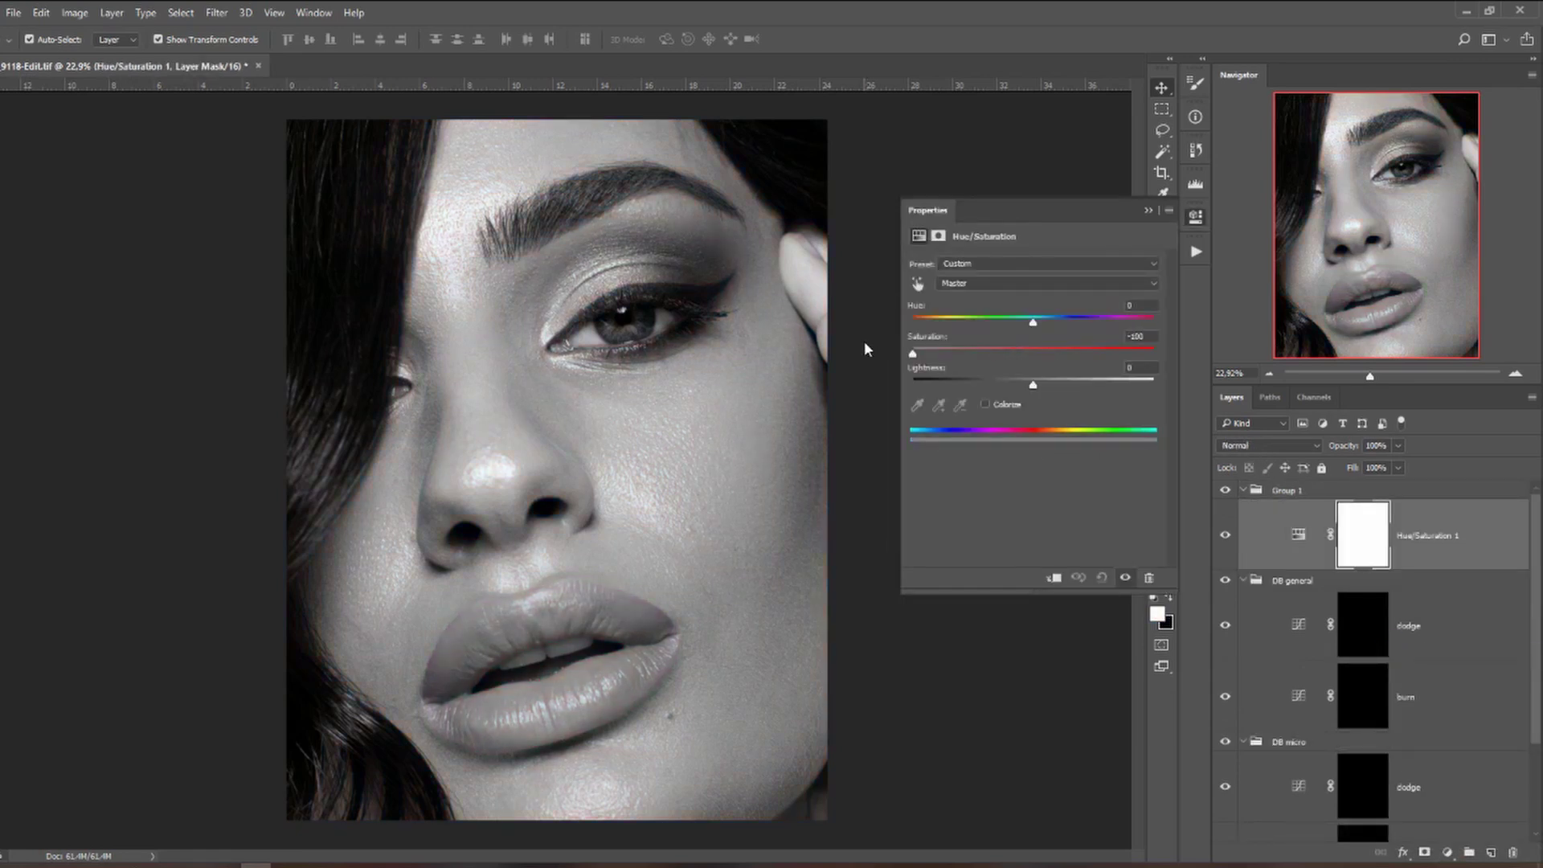
left_click(1148, 210)
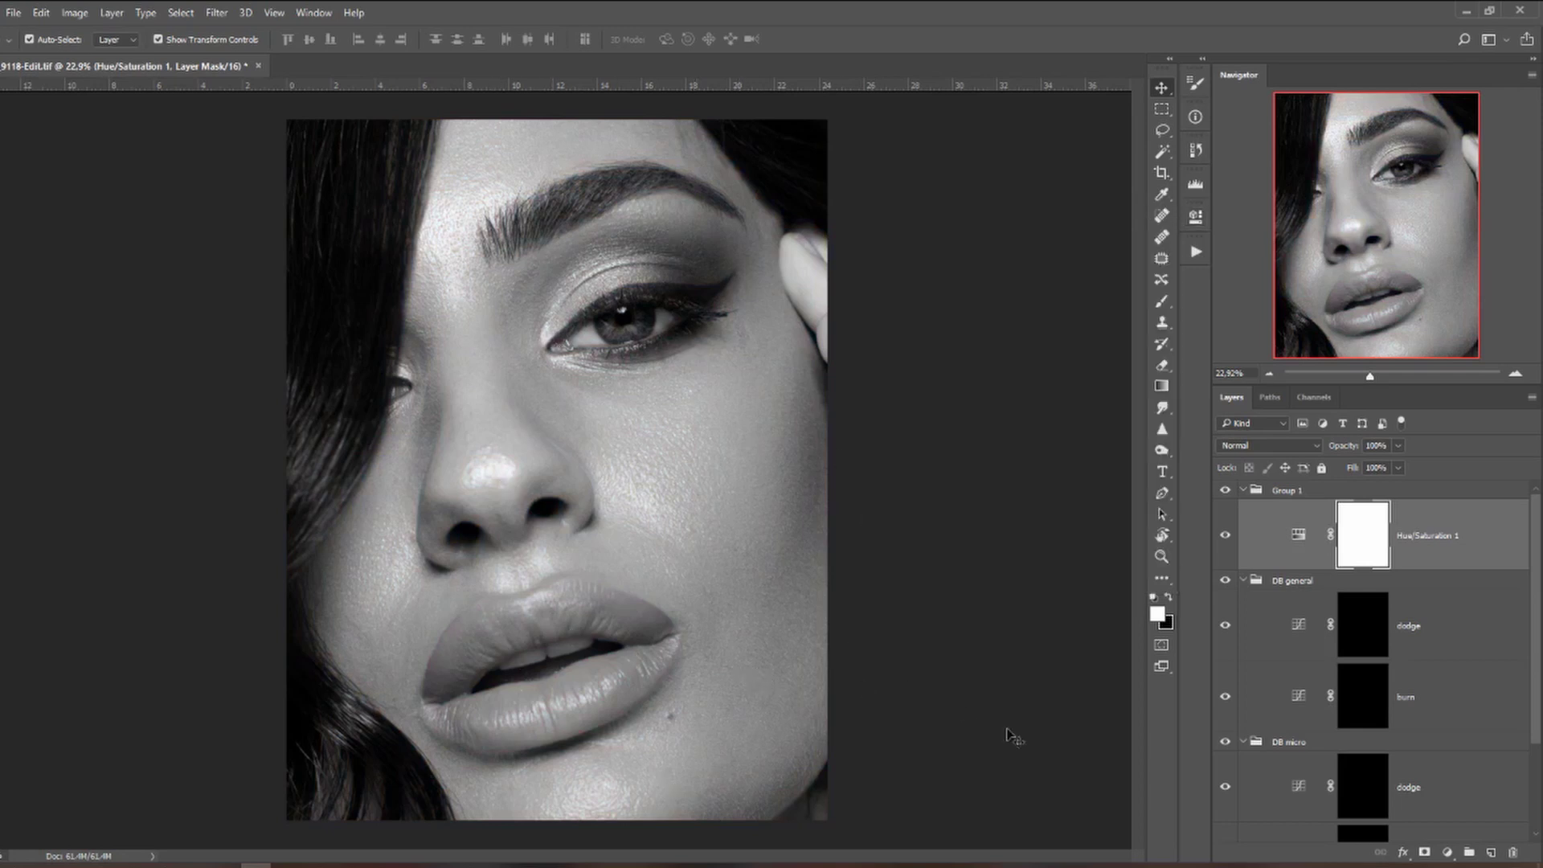
Add a Curves adjustment above the Hue/Saturation layer, pulling the shadows down from input 53 to output 13.
left_click(1446, 851)
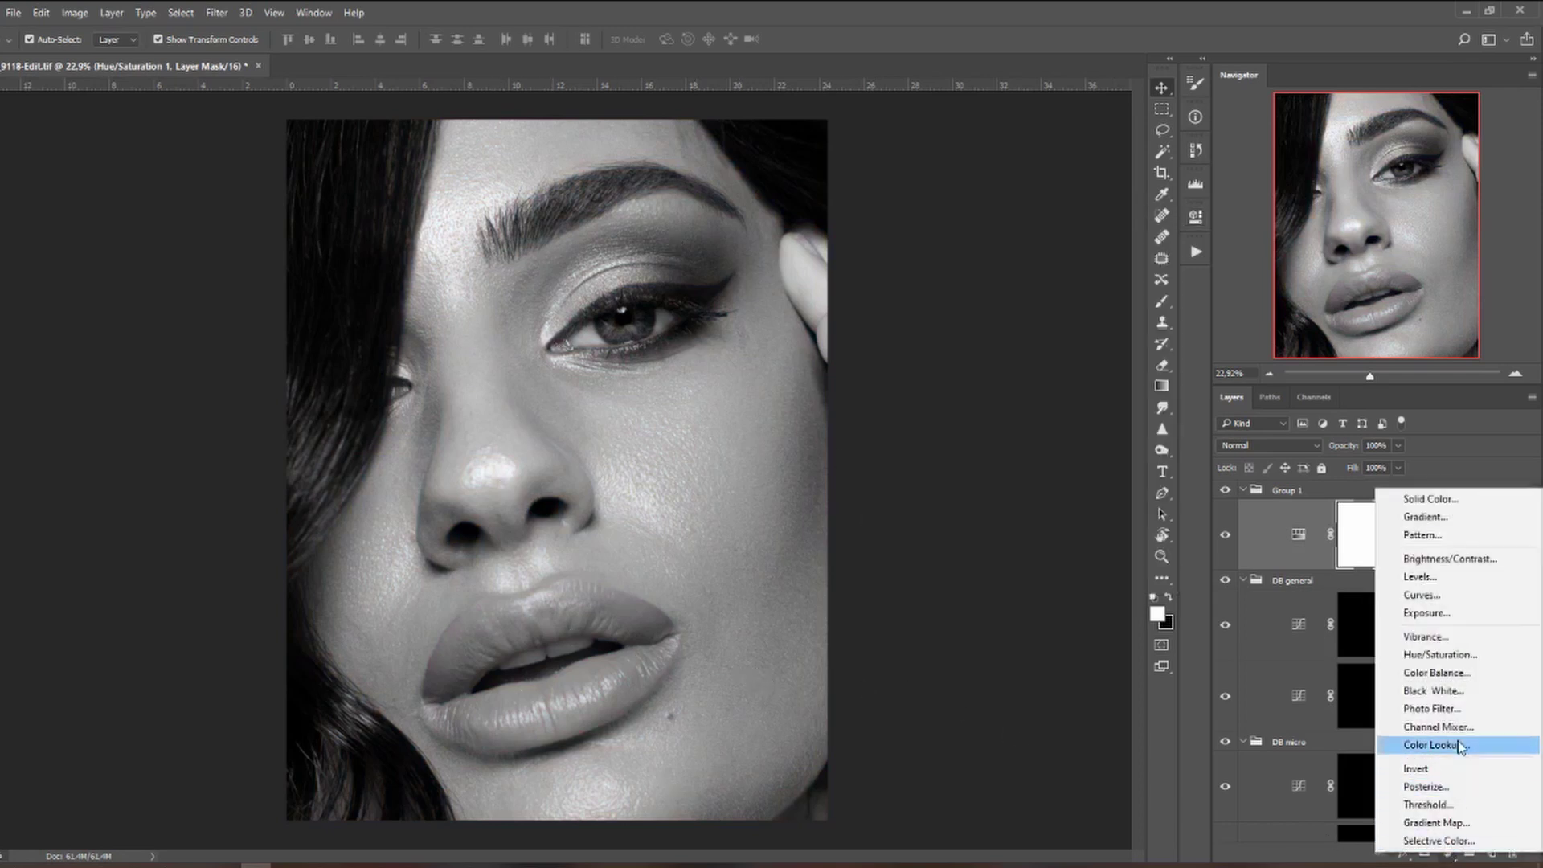
left_click(1422, 596)
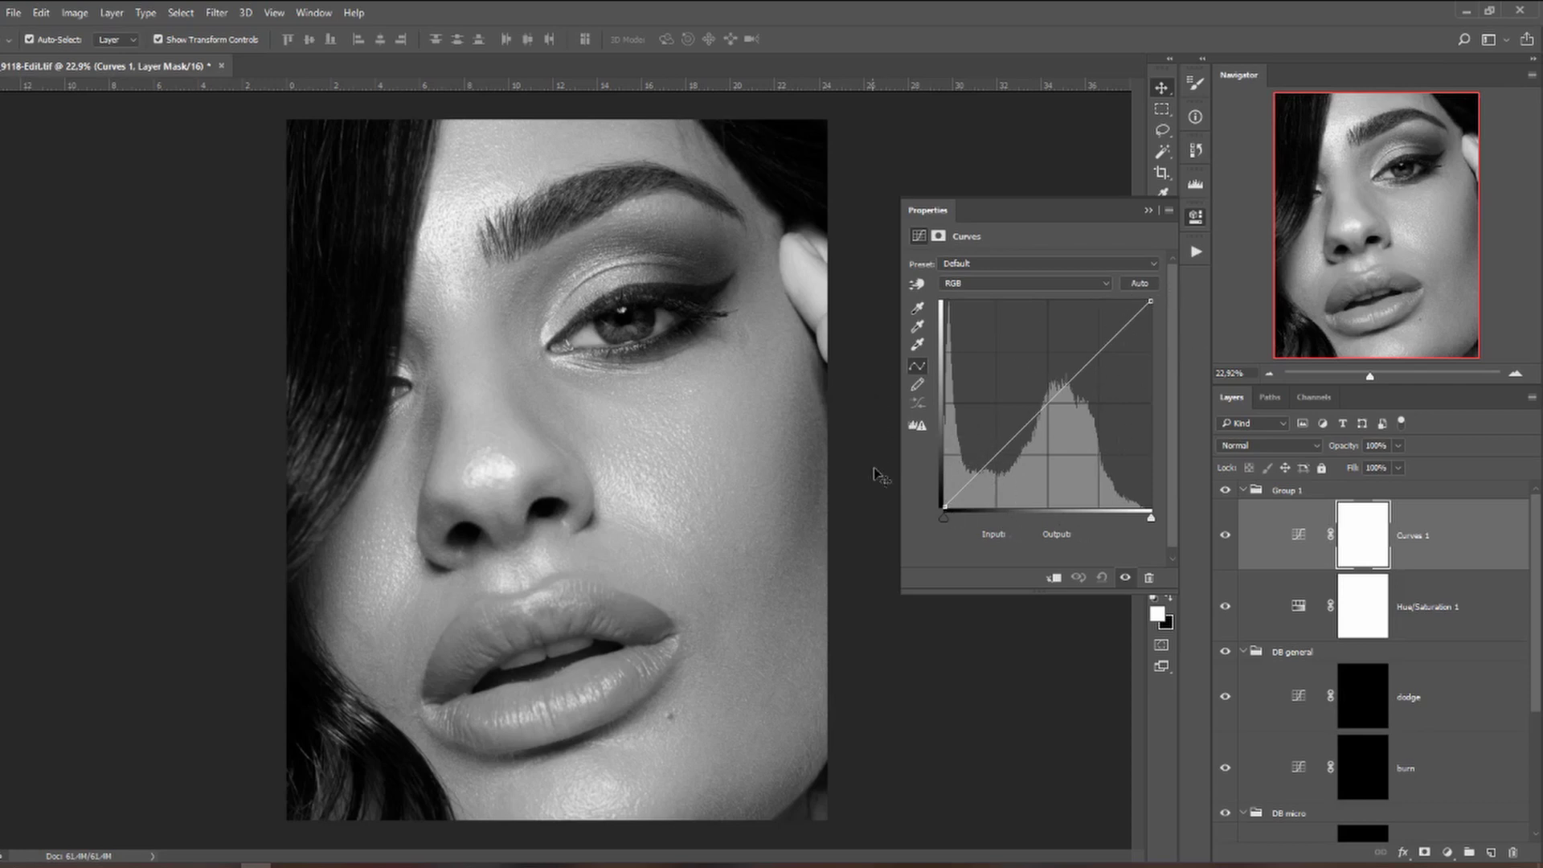
left_click_drag(981, 471, 988, 495)
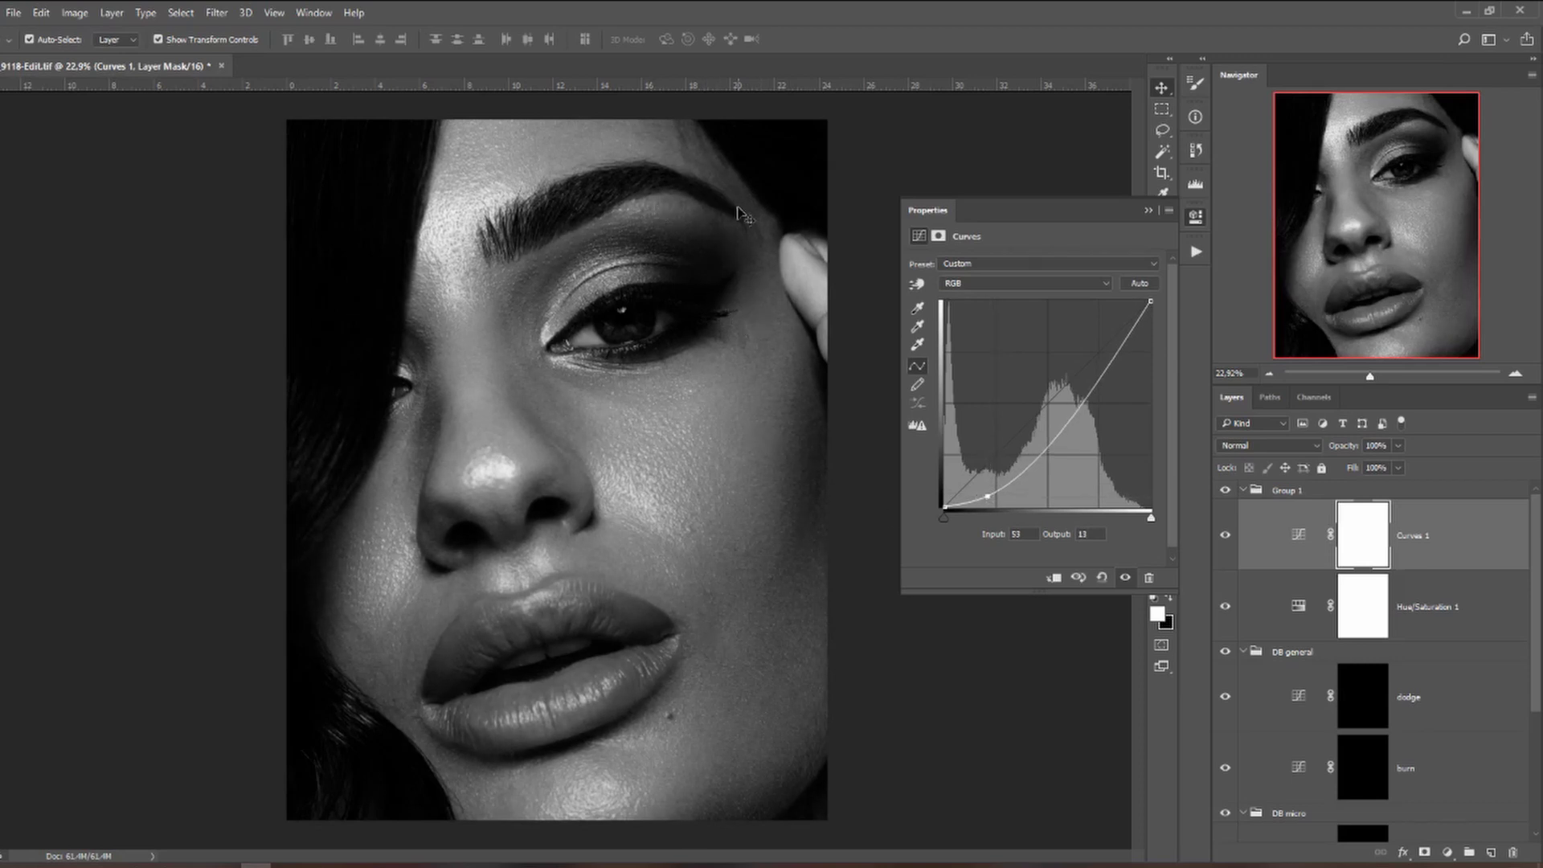
left_click(1149, 212)
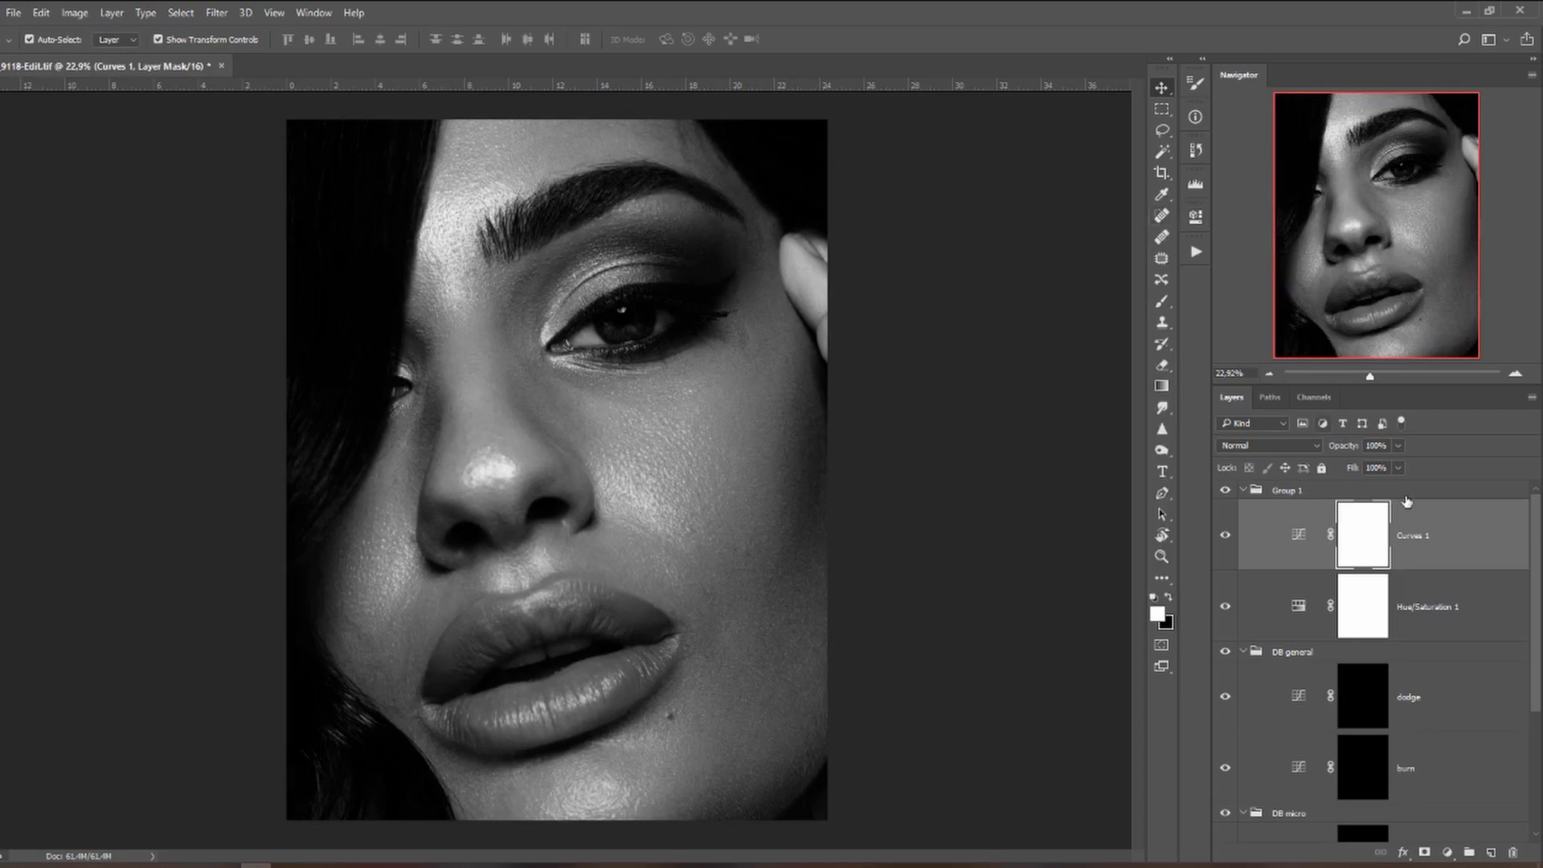
Rename the group holding the Hue/Saturation and Curves adjustments as HELP.
double_click(1285, 491)
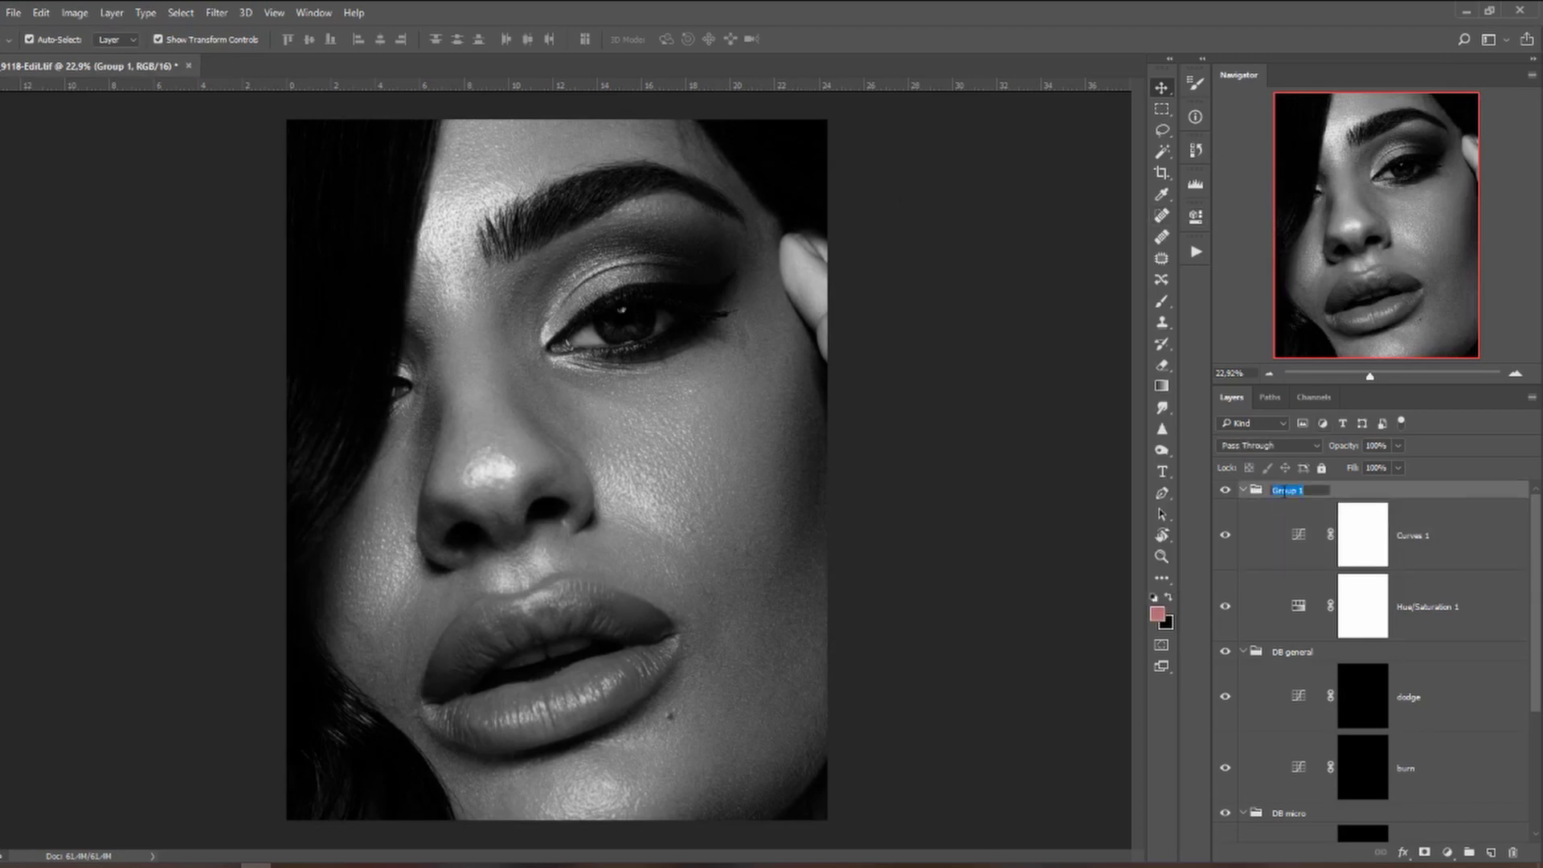
type("Hi")
type("LP")
key("Return")
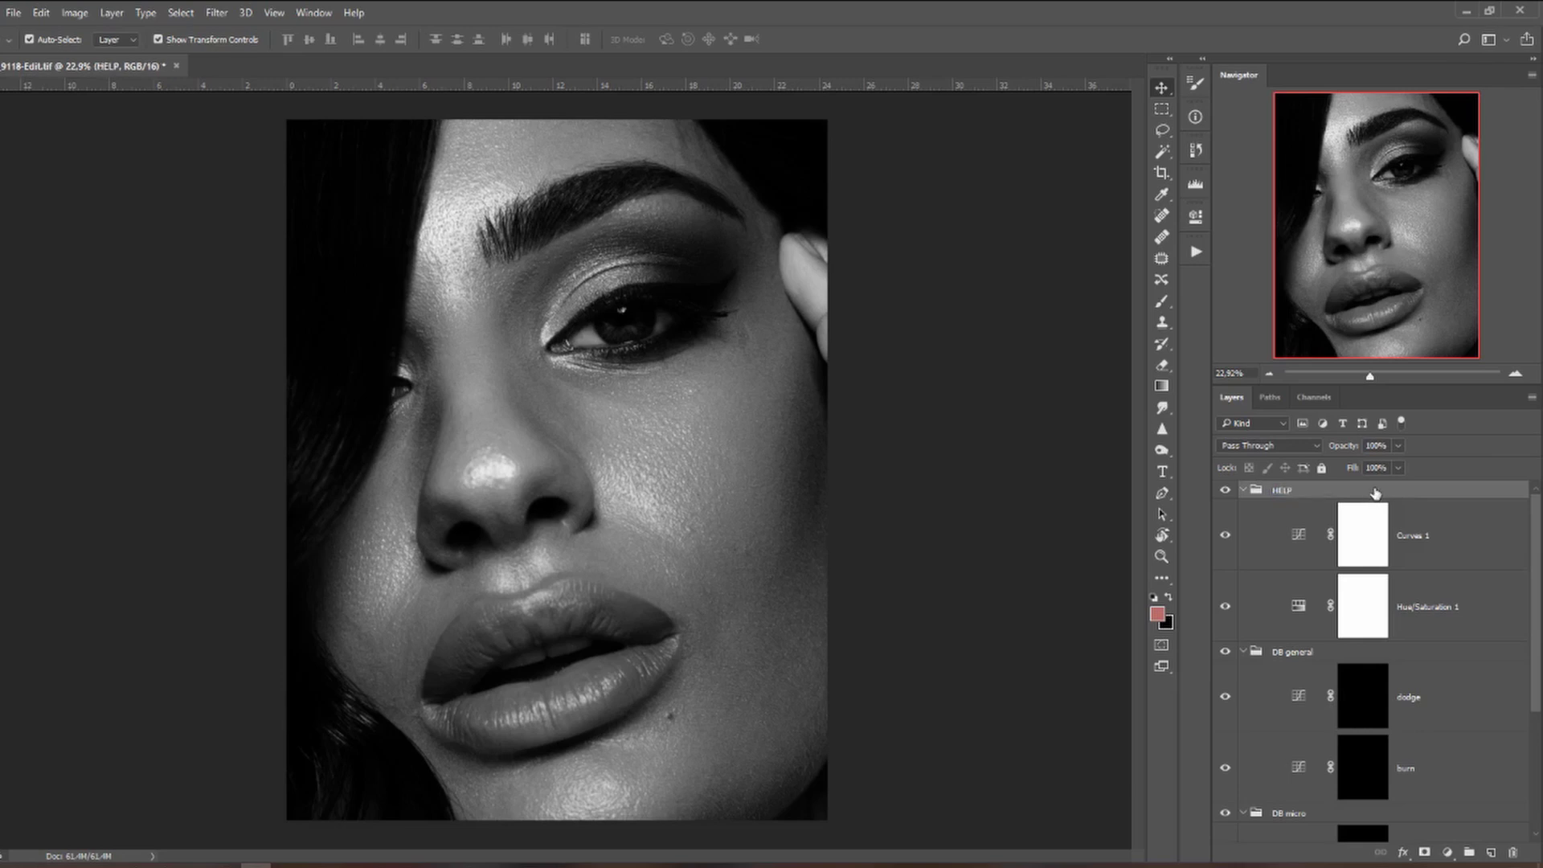
Stop recording the DB + HELP action, and collapse its step list and the three layer groups.
left_click(1196, 252)
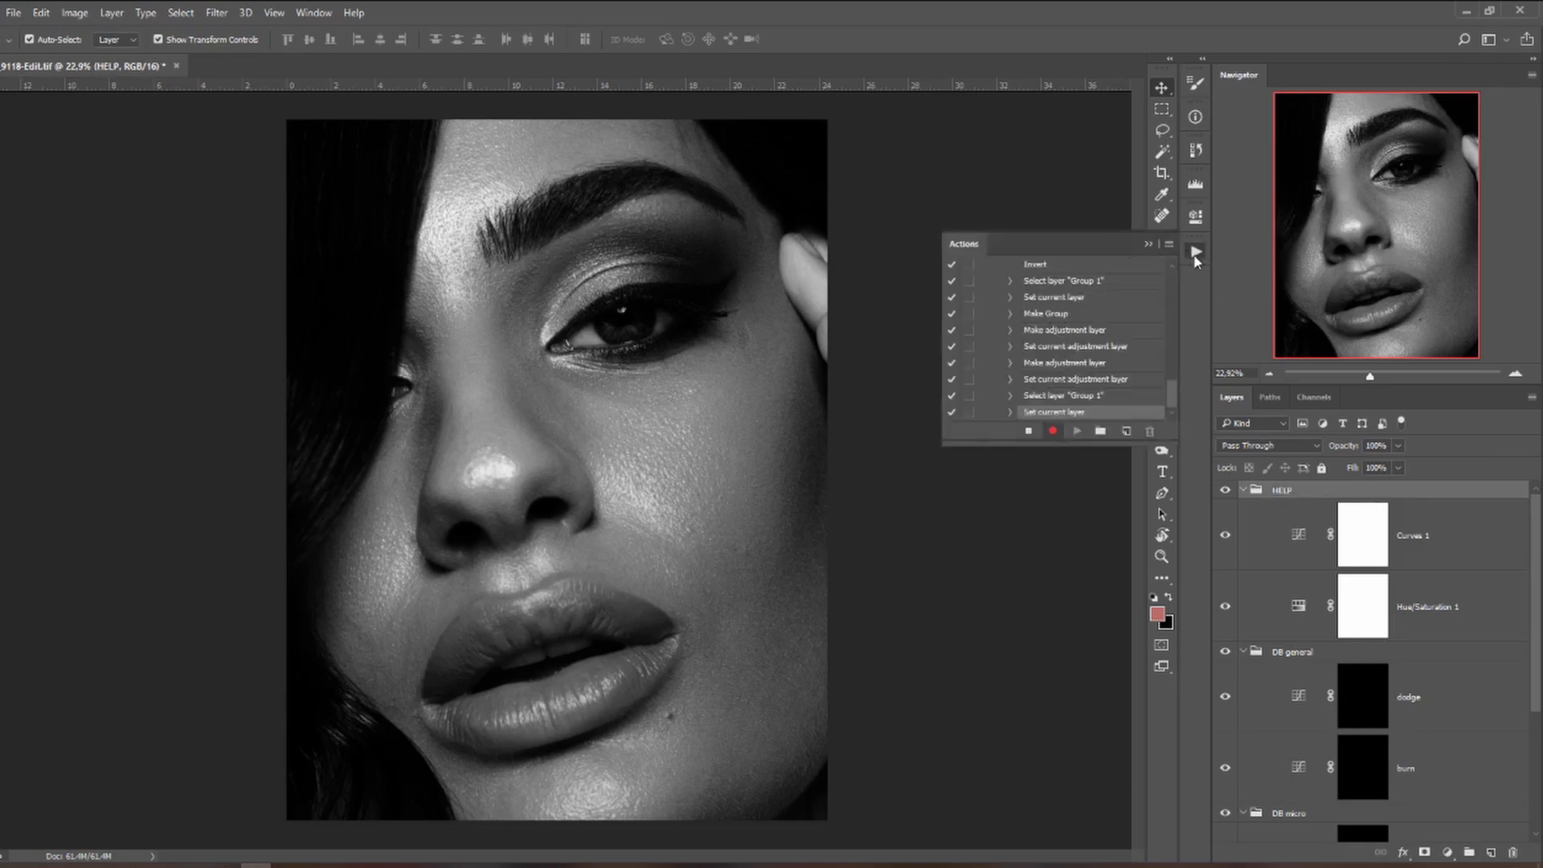
left_click(1030, 432)
left_click(1243, 489)
left_click(1244, 509)
left_click(1243, 528)
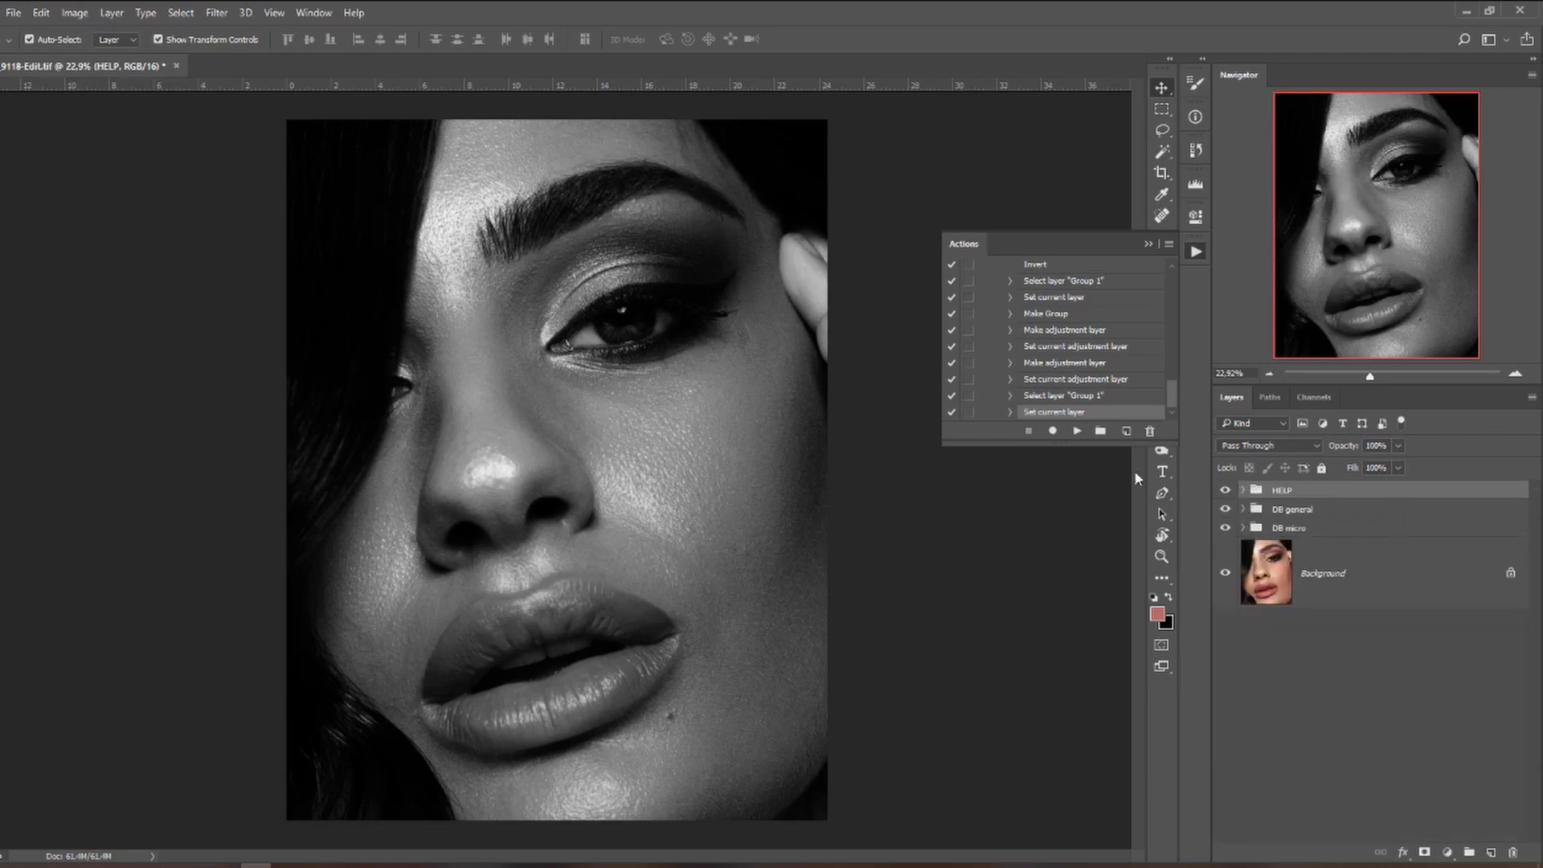
left_click_drag(1173, 393, 1175, 282)
left_click(998, 331)
Delete the HELP, DB general and DB micro groups, leaving only the Background layer.
left_click(1430, 509, "shift")
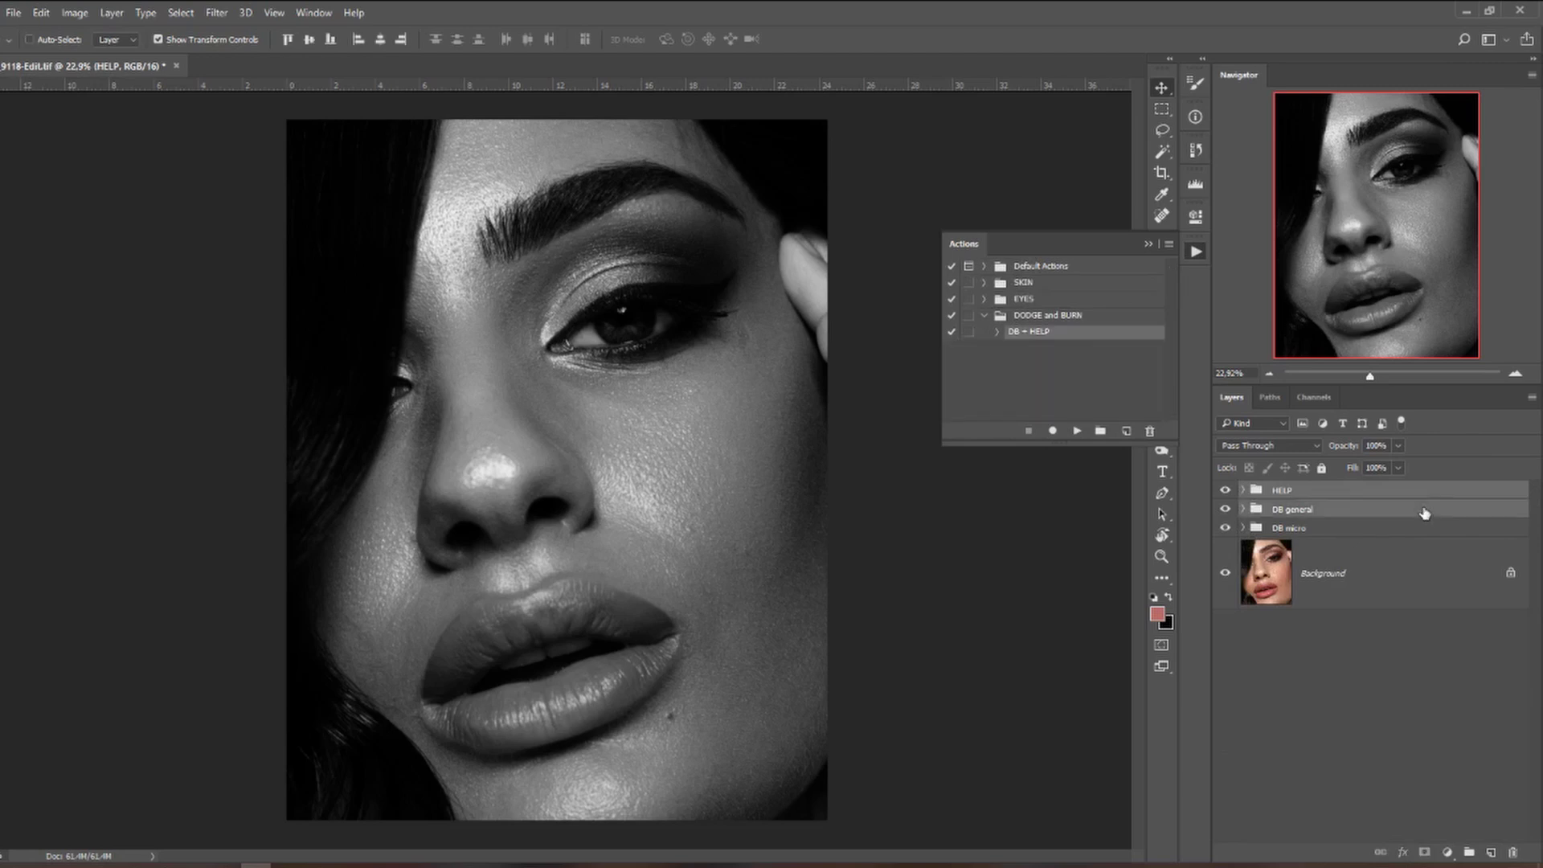
left_click(1439, 528, "shift")
left_click_drag(1457, 537, 1513, 852)
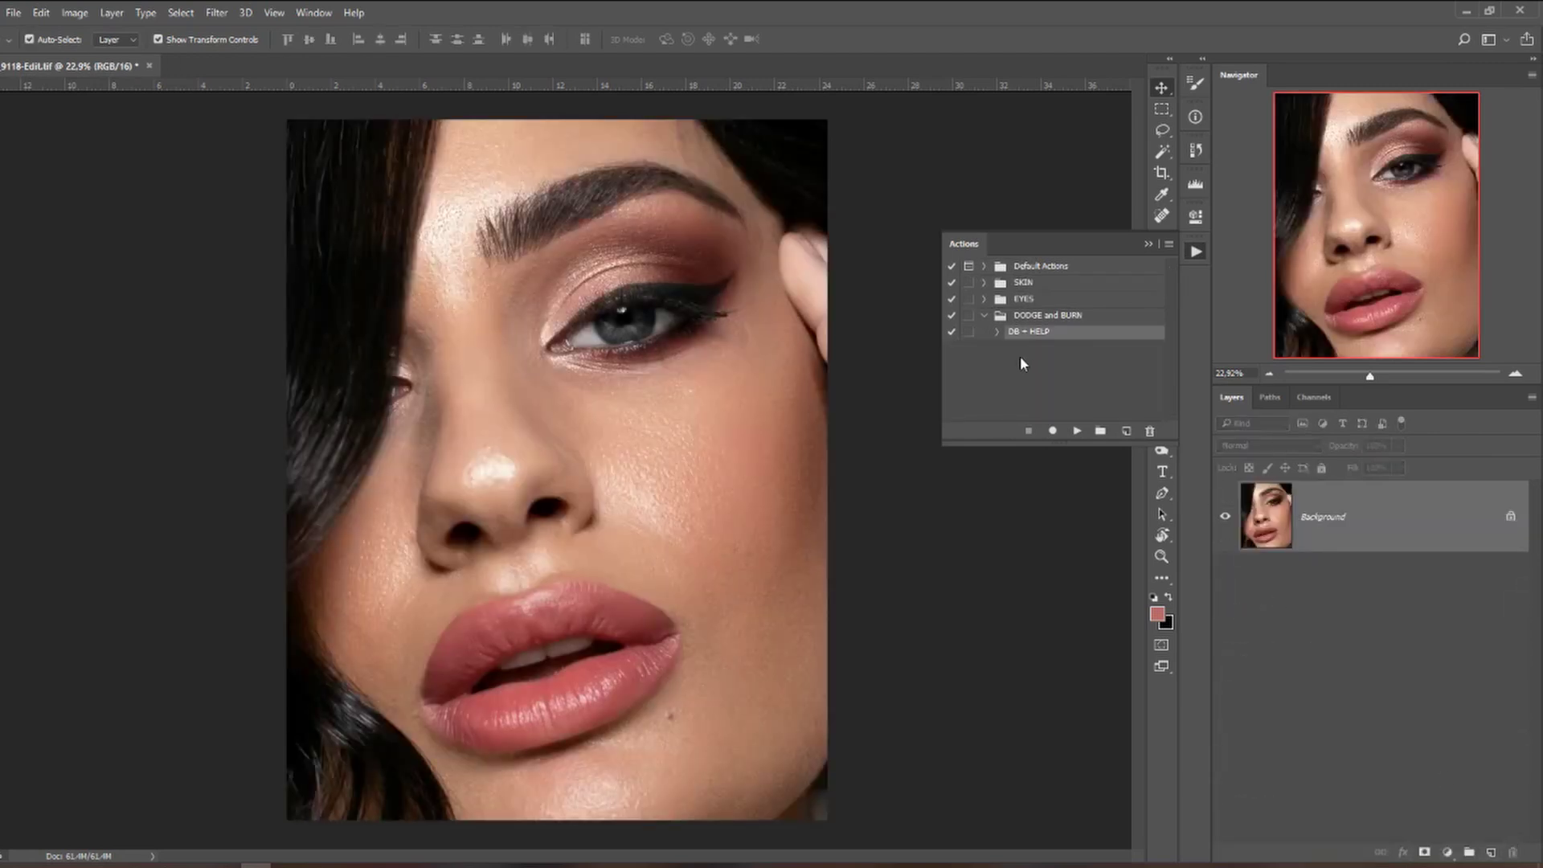
Test the DB + HELP action on the Background layer, and delete the three groups it generates.
left_click(1078, 432)
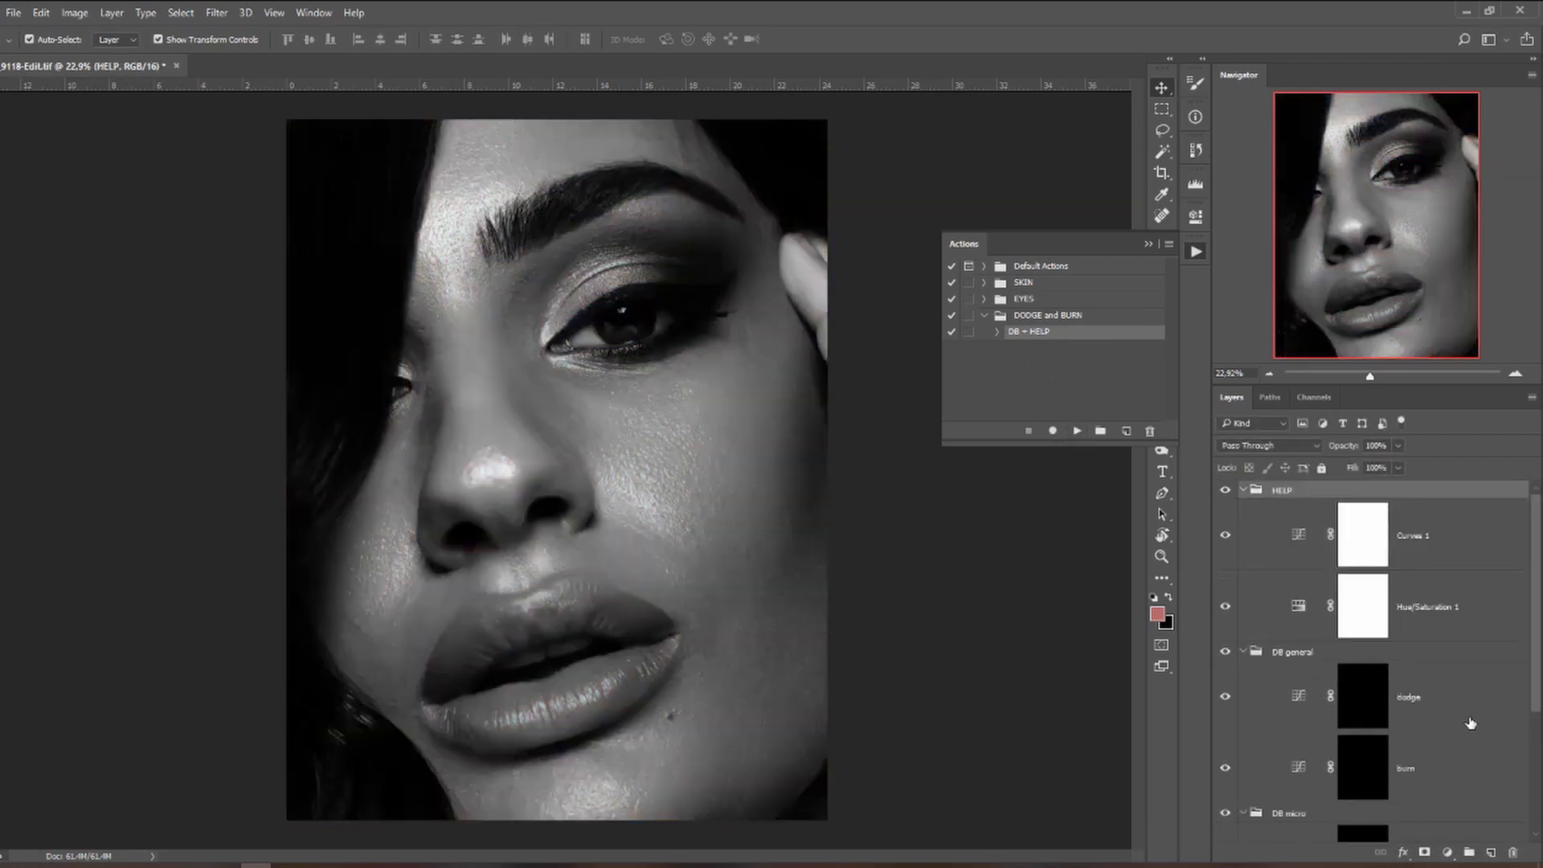
left_click_drag(1535, 622, 1531, 663)
left_click(1243, 492)
left_click(1243, 509)
left_click(1244, 528)
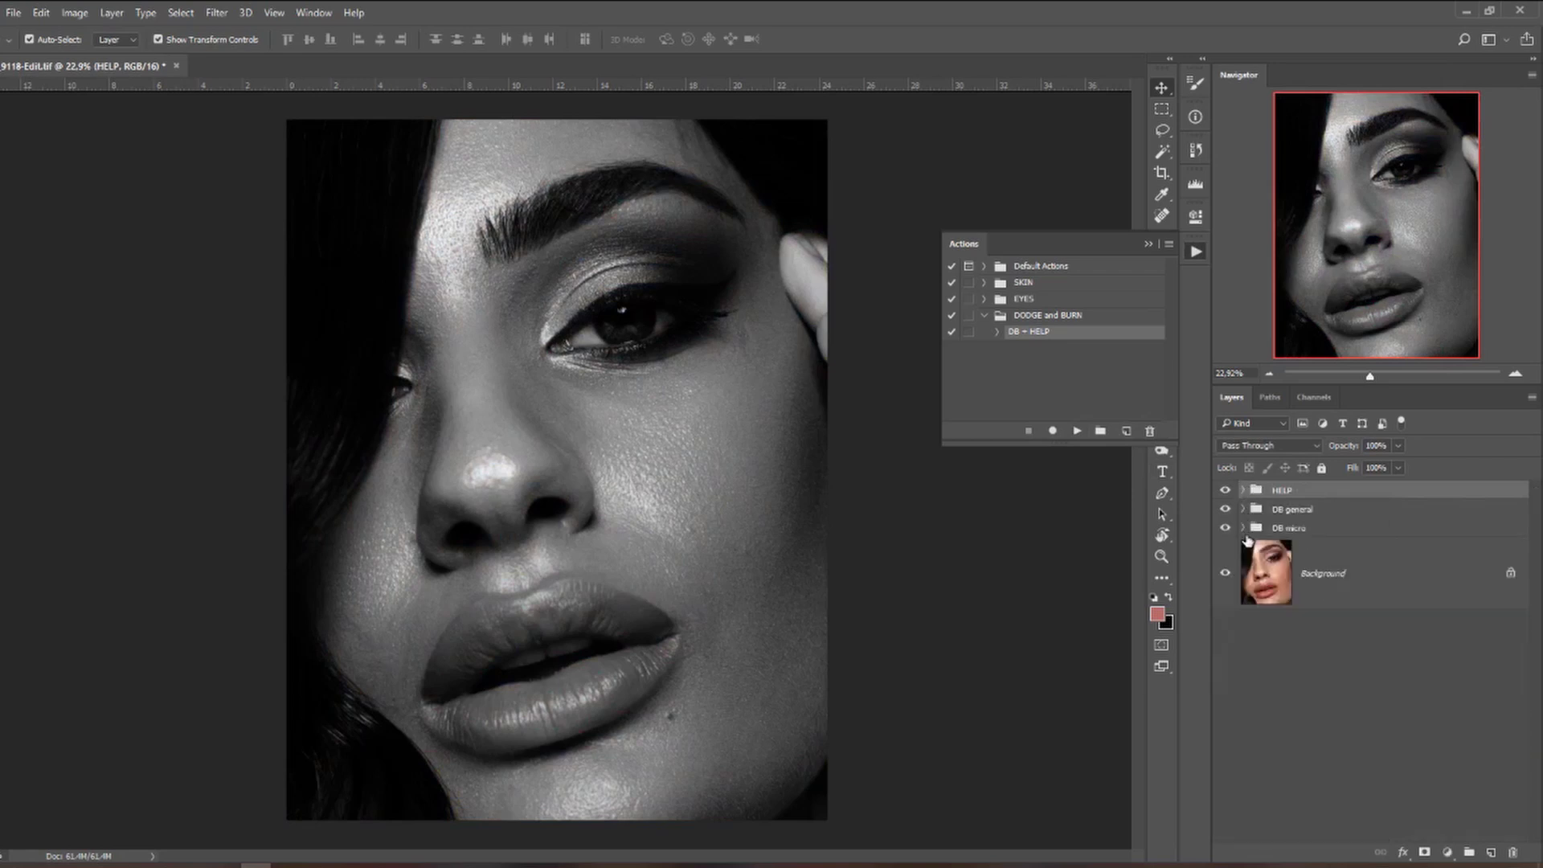
left_click(1471, 531, "shift")
left_click_drag(1478, 534, 1514, 851)
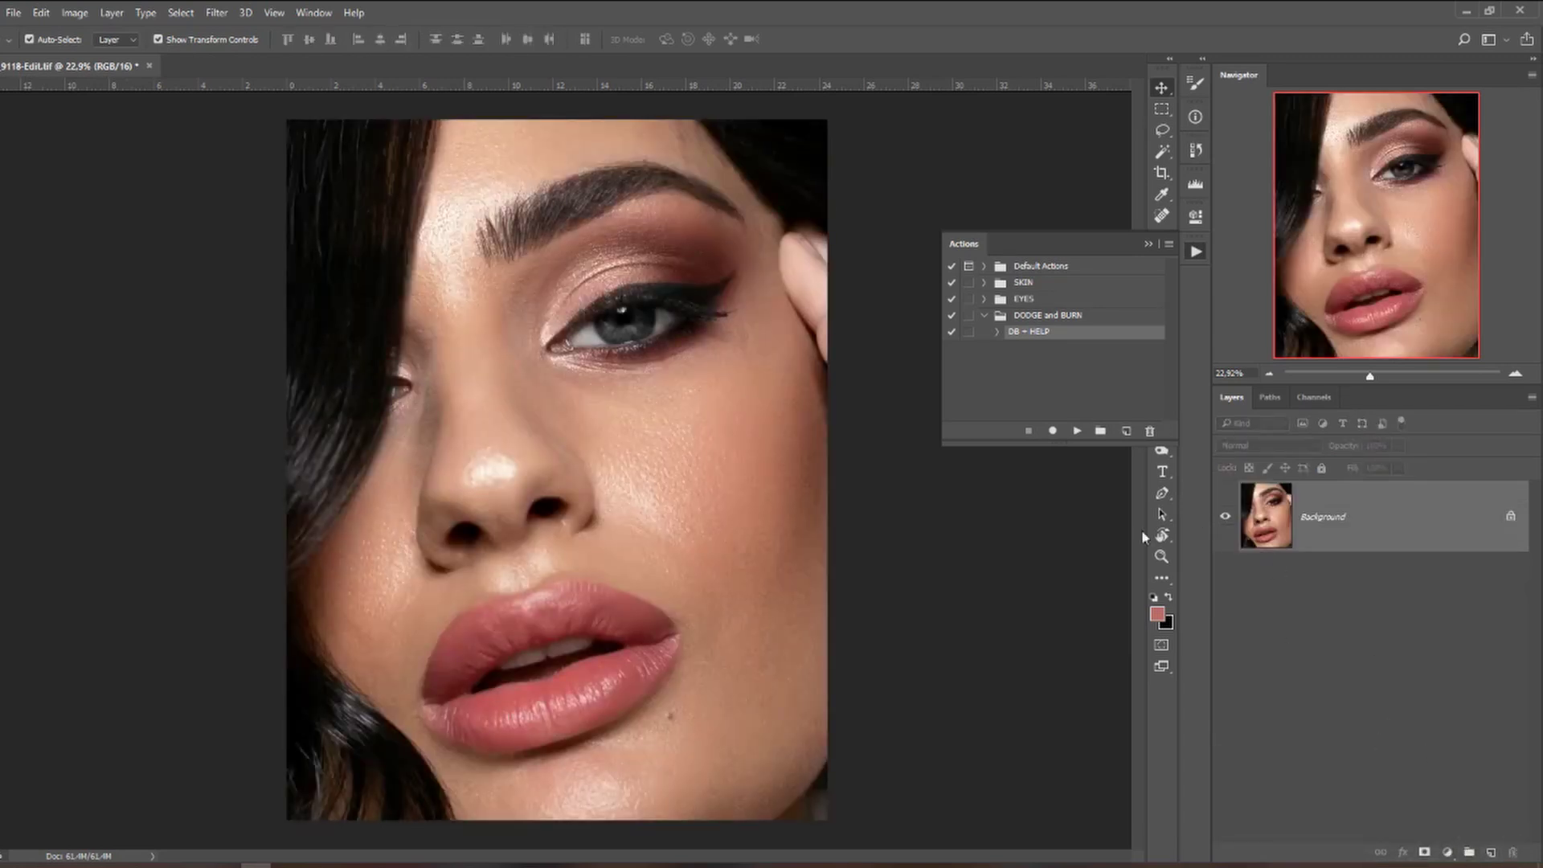
Start recording a new action named DB additional in the DODGE and BURN set.
left_click(1126, 432)
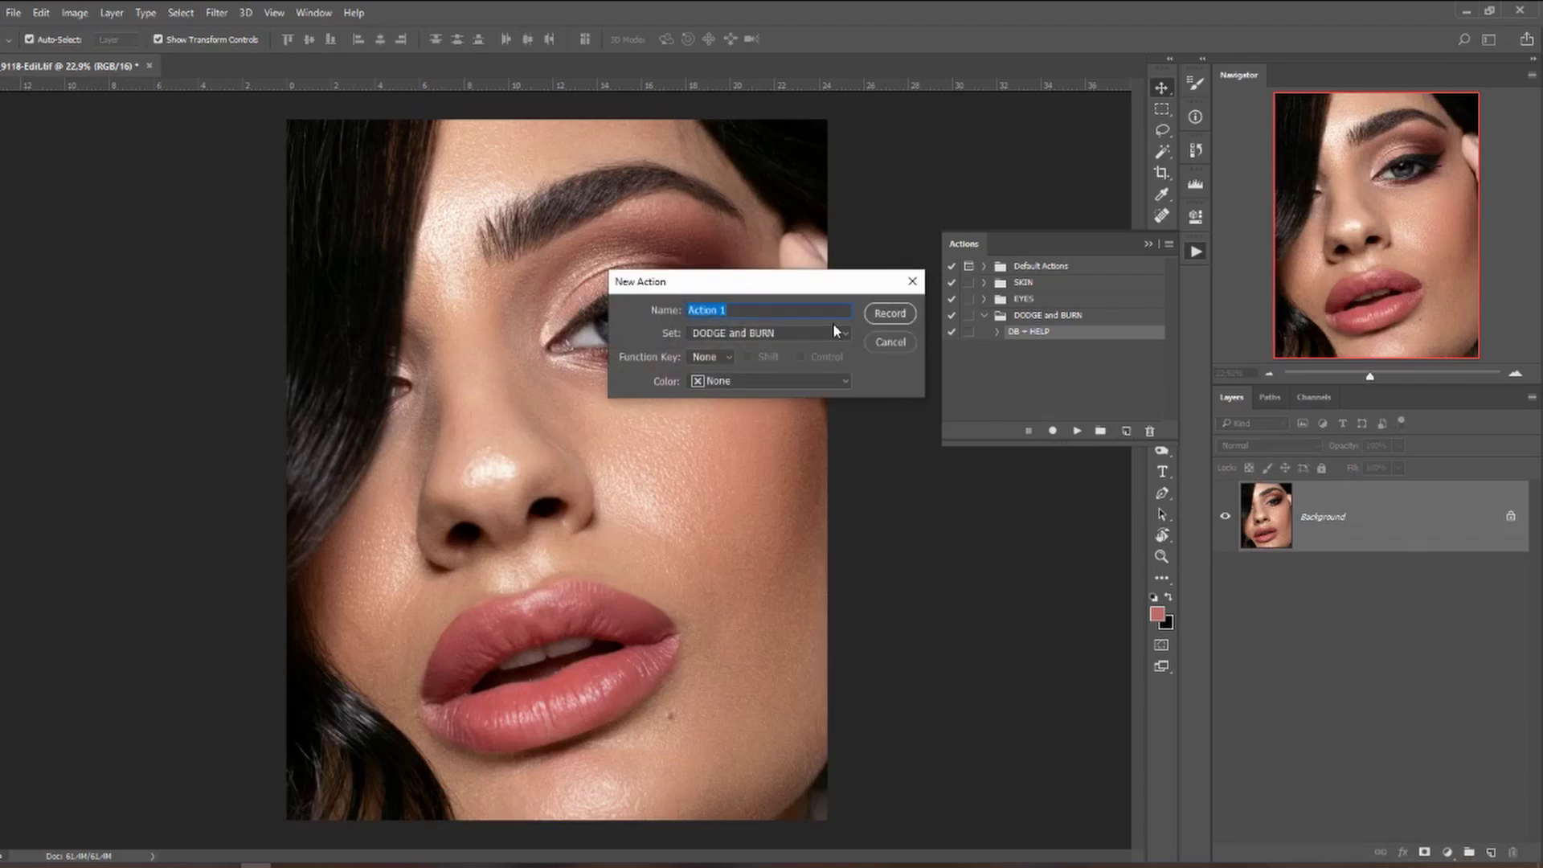
type("DB addi")
left_click(890, 315)
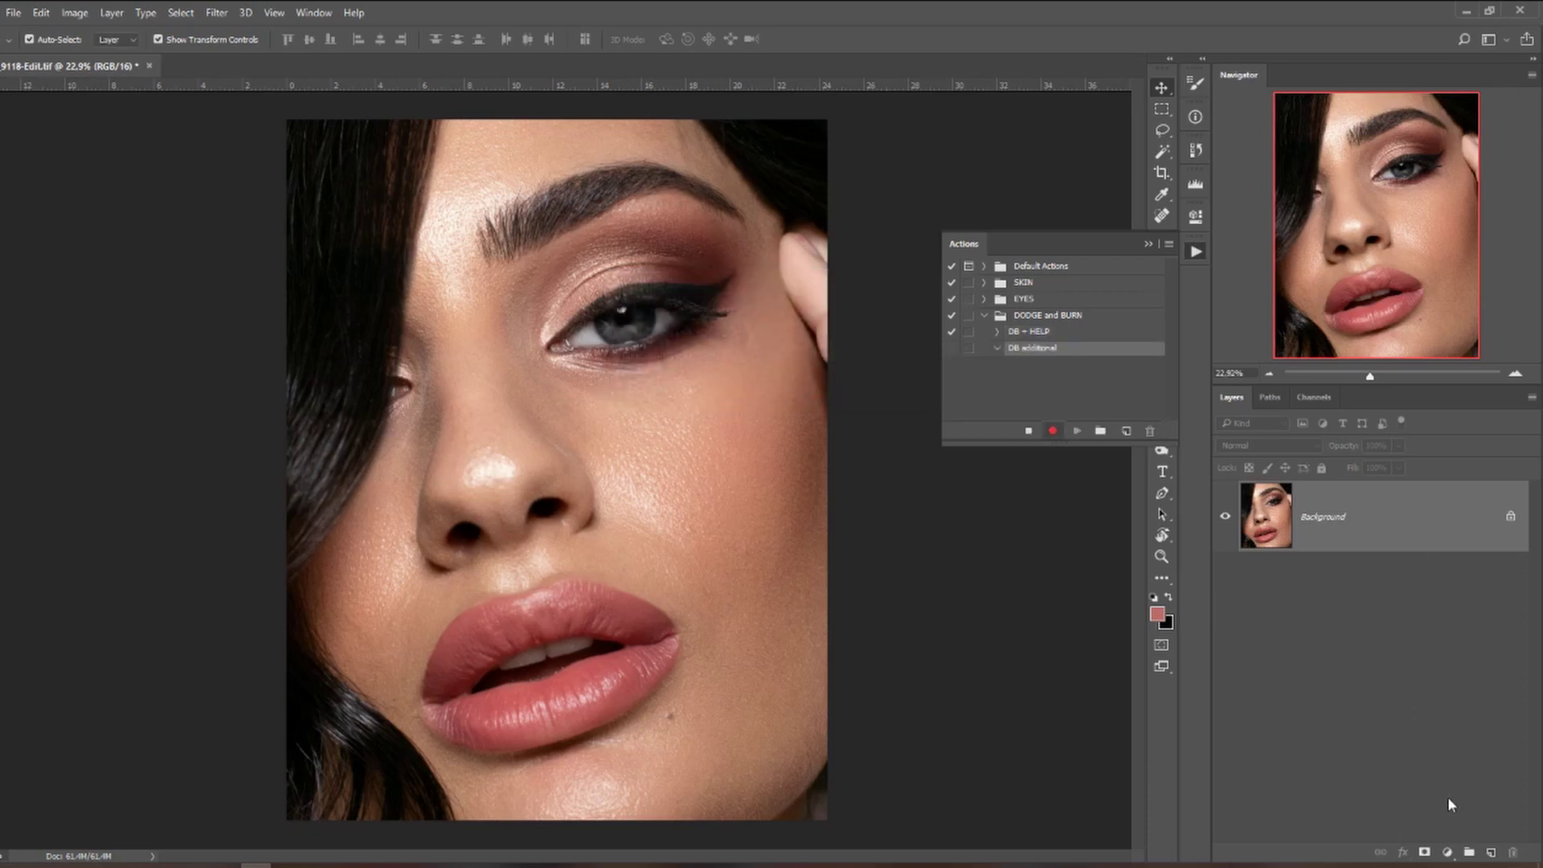
Create a group above Background and add a Curves adjustment in it that slightly darkens the midtones, input 132 to output 121.
left_click(1469, 852)
left_click(1447, 852)
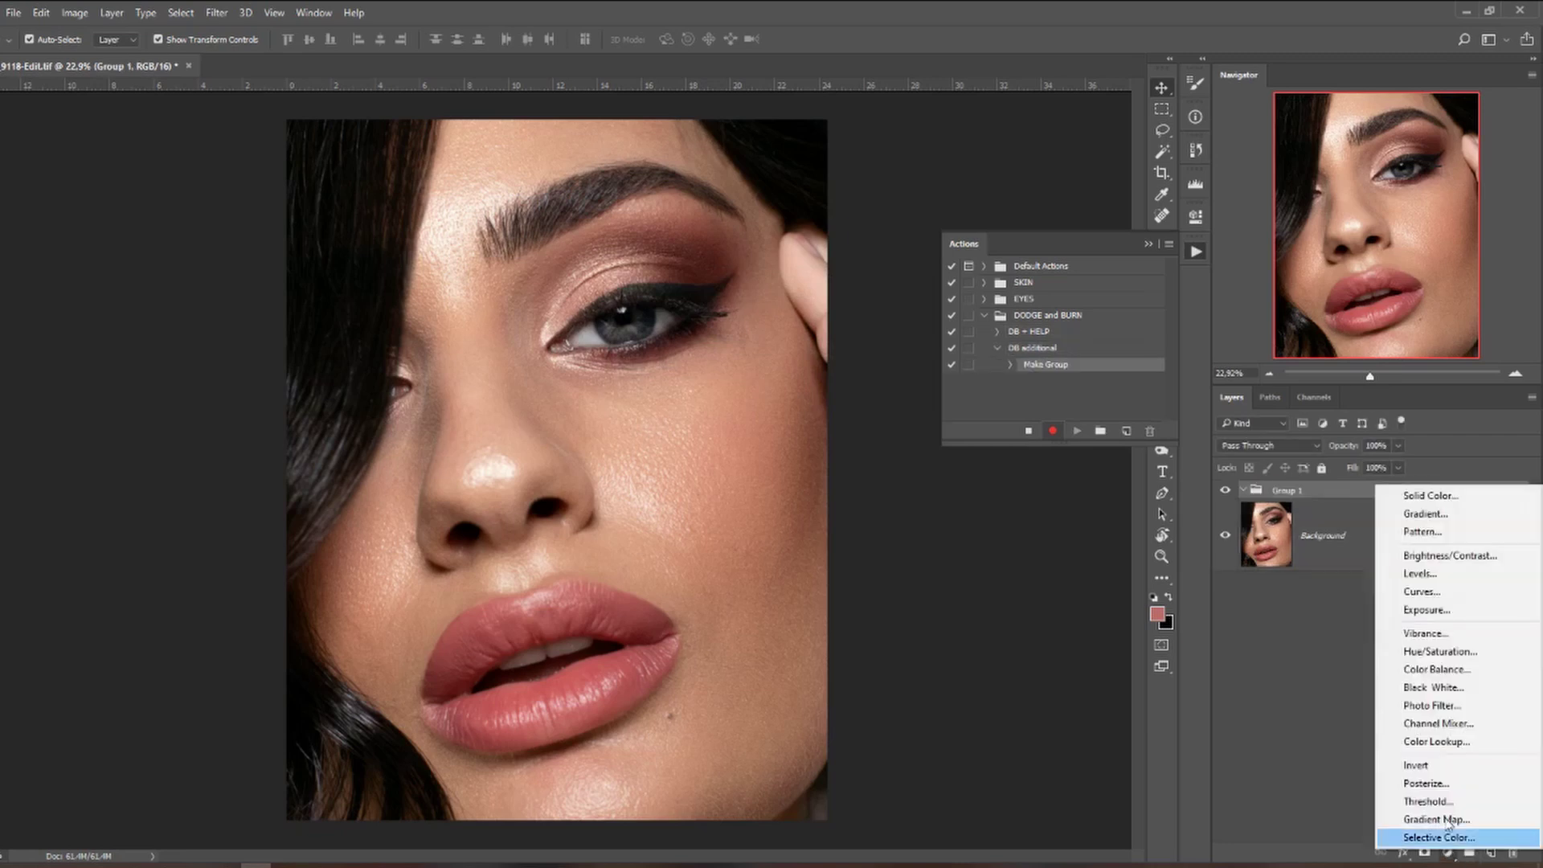
left_click(1458, 590)
left_click_drag(1047, 401, 1053, 414)
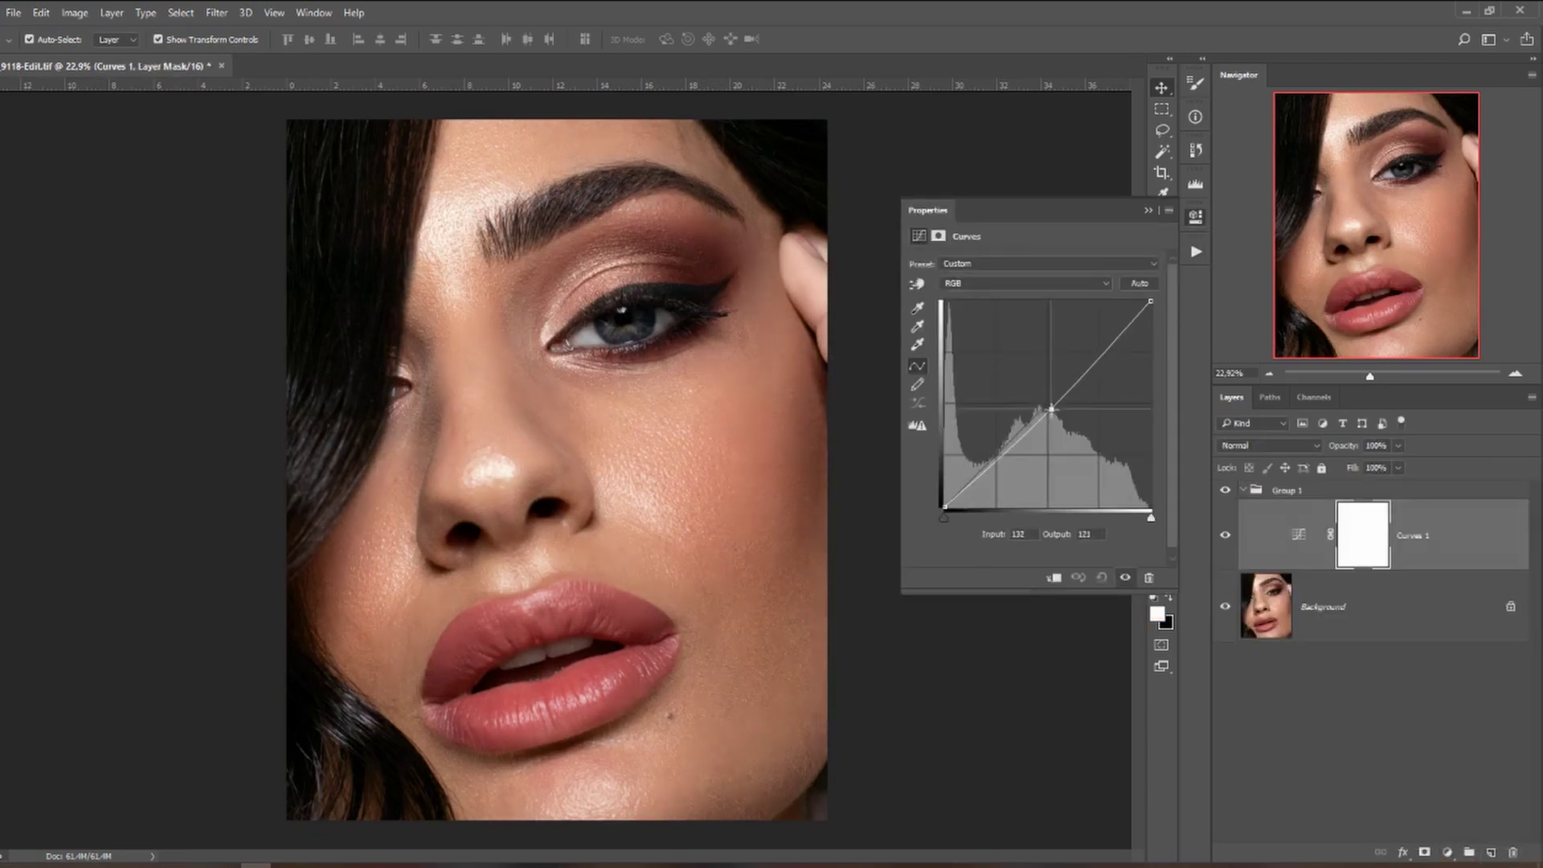
left_click(1148, 210)
Rename the darkening Curves layer burn and invert its mask to black.
double_click(1413, 538)
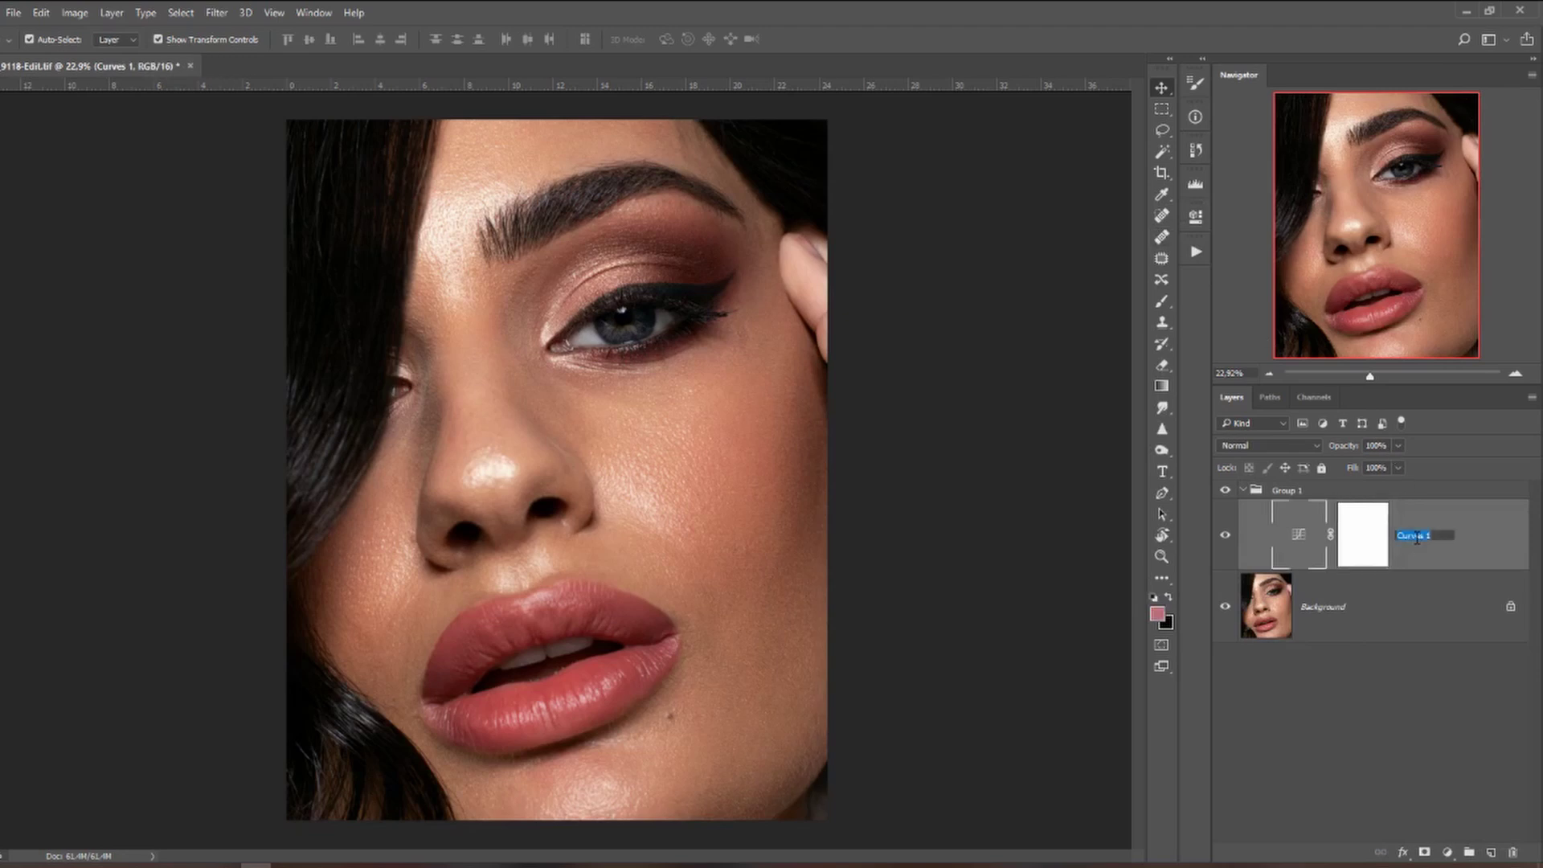
type("burn")
left_click(1376, 540)
key("ctrl+i")
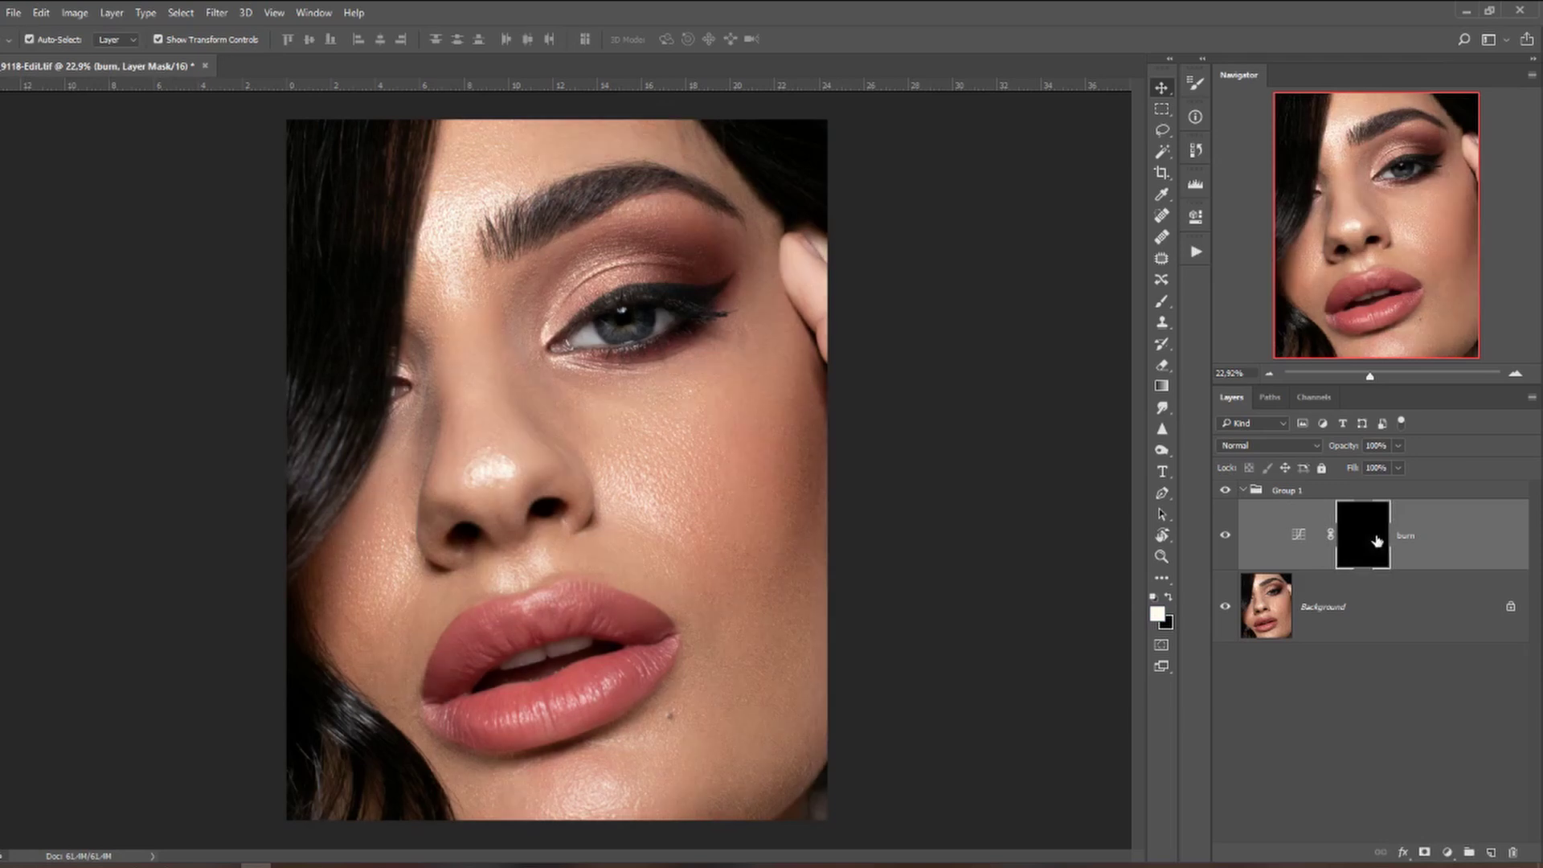
Add a second Curves adjustment above the burn layer that slightly brightens the midtones.
left_click(1447, 853)
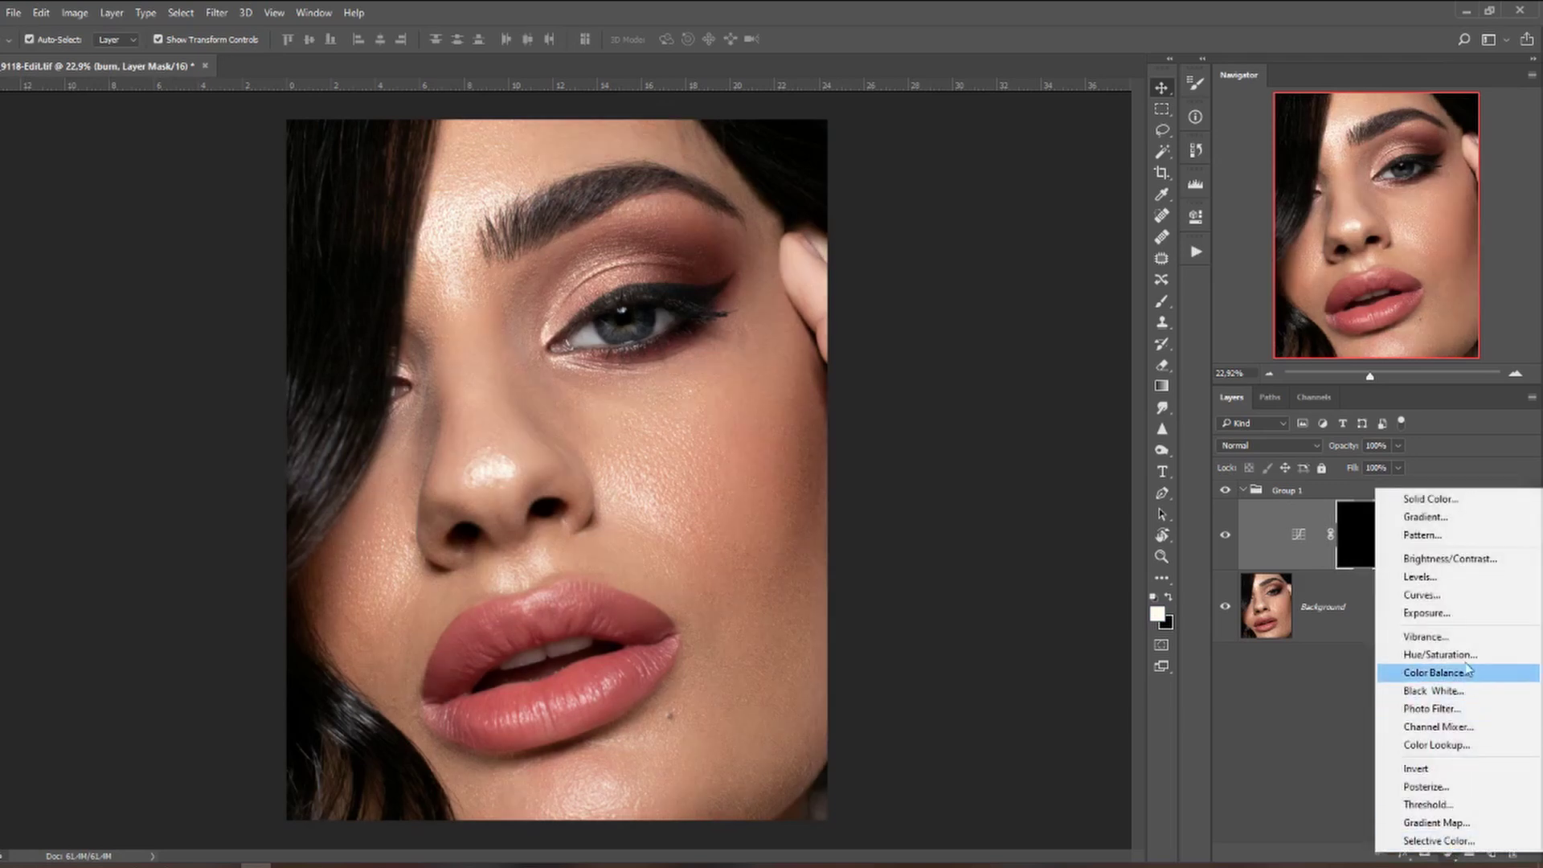
left_click(1421, 594)
left_click_drag(1042, 410, 1040, 393)
left_click(1149, 213)
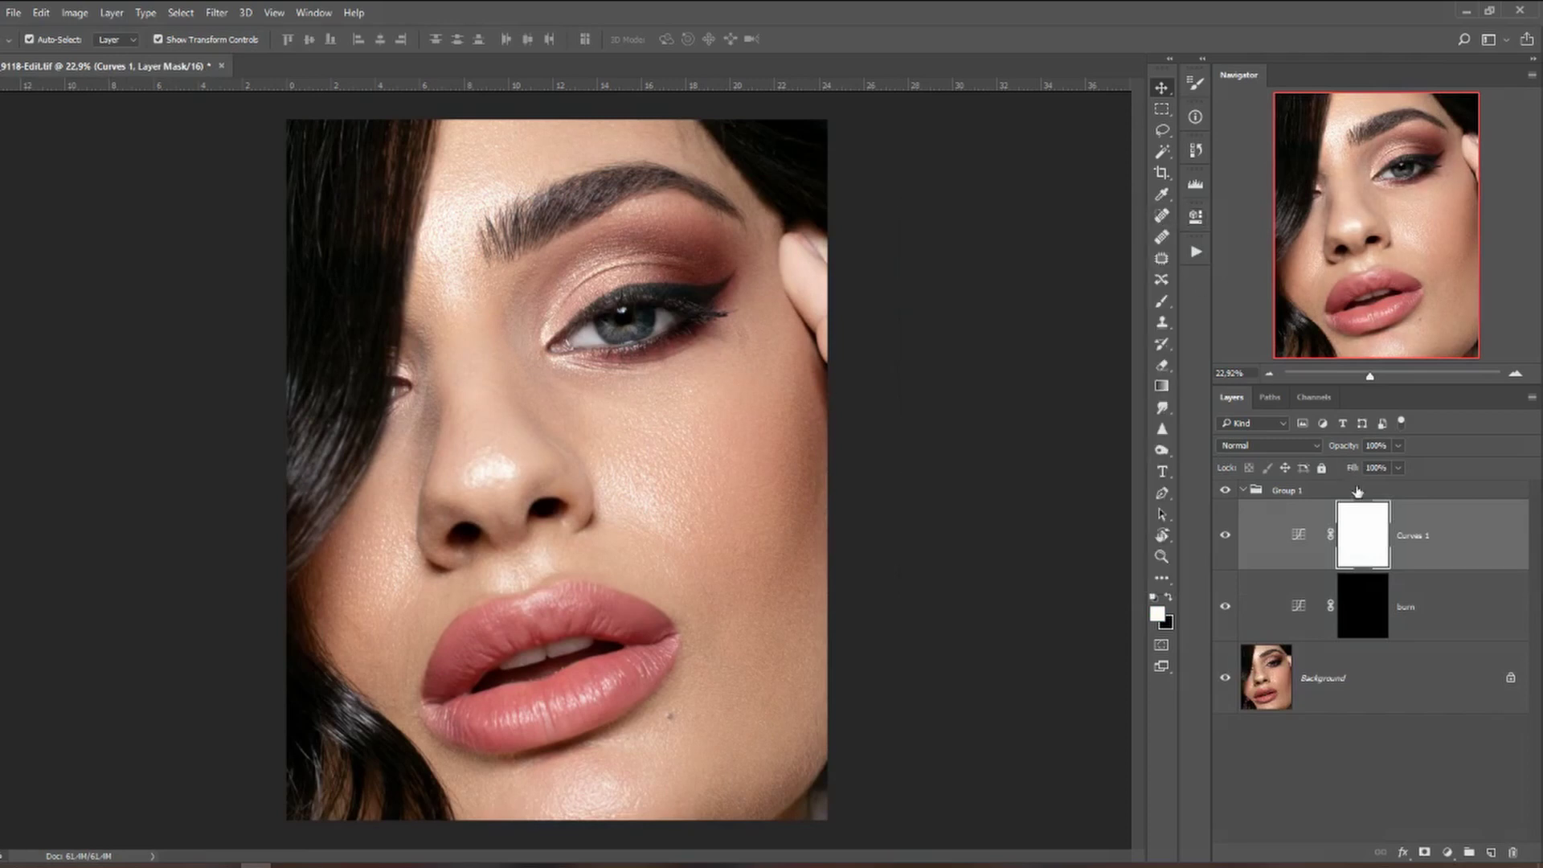
Rename the brightening Curves layer dodge and invert its mask to black.
double_click(1423, 535)
type("do")
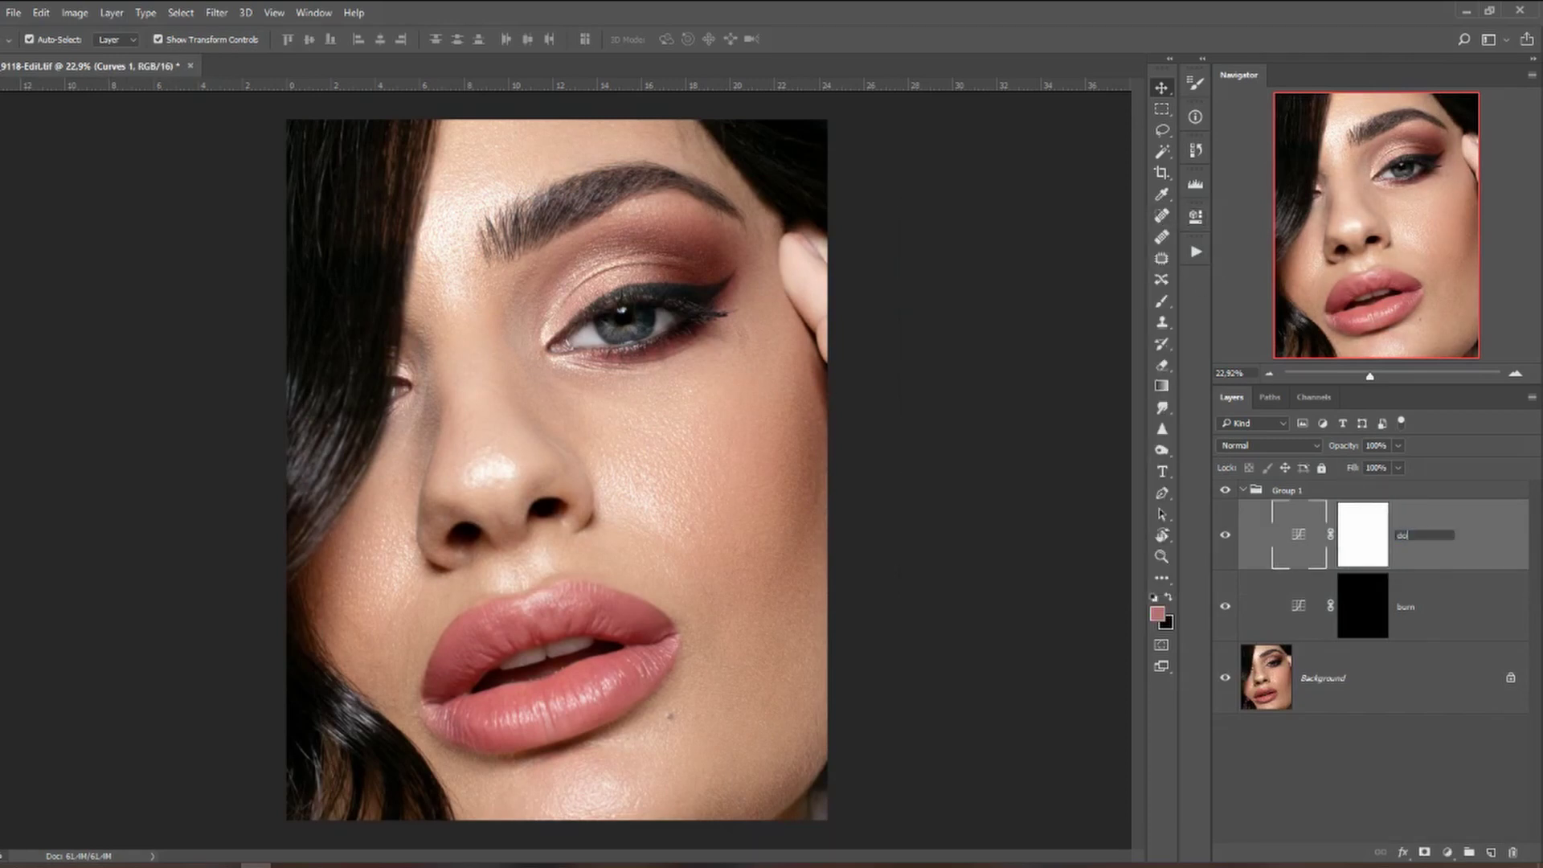
type("dge")
left_click(1380, 535)
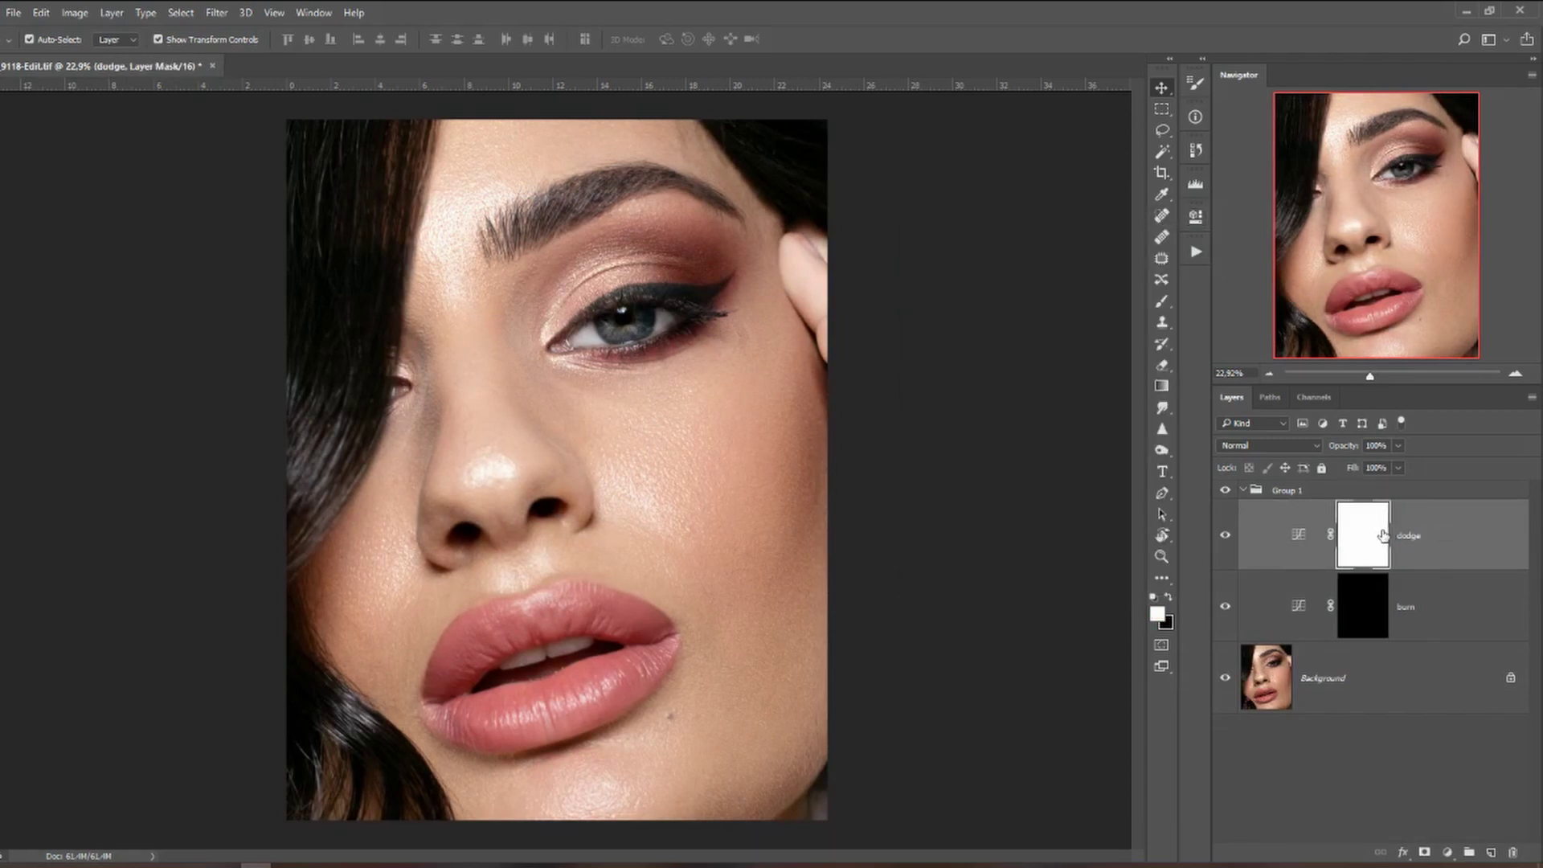
key("ctrl+i")
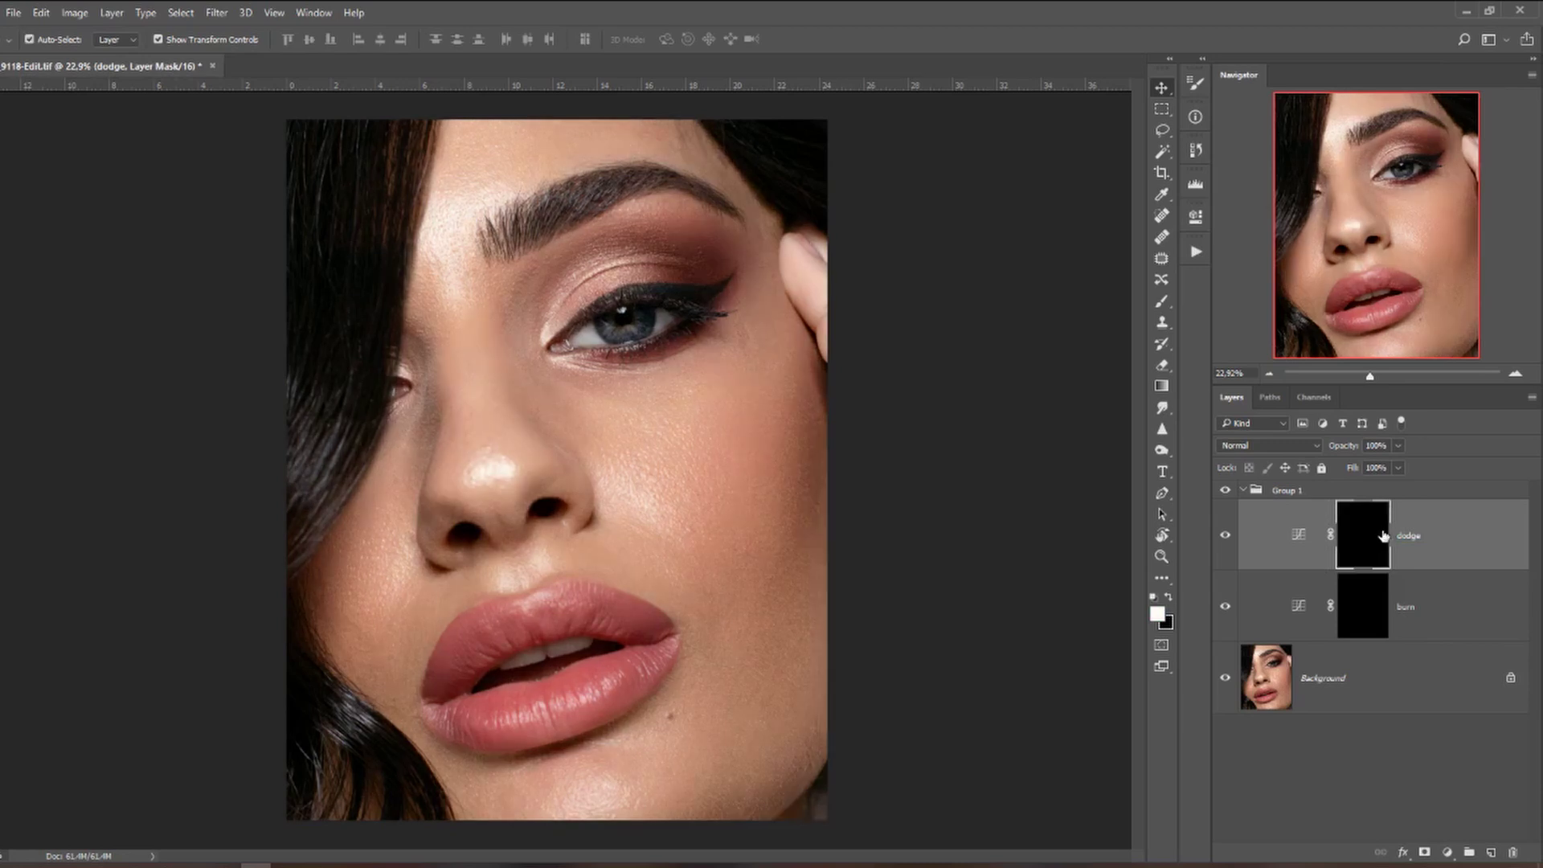
Rename the group containing the dodge and burn layers as DB addi and collapse it.
double_click(1289, 491)
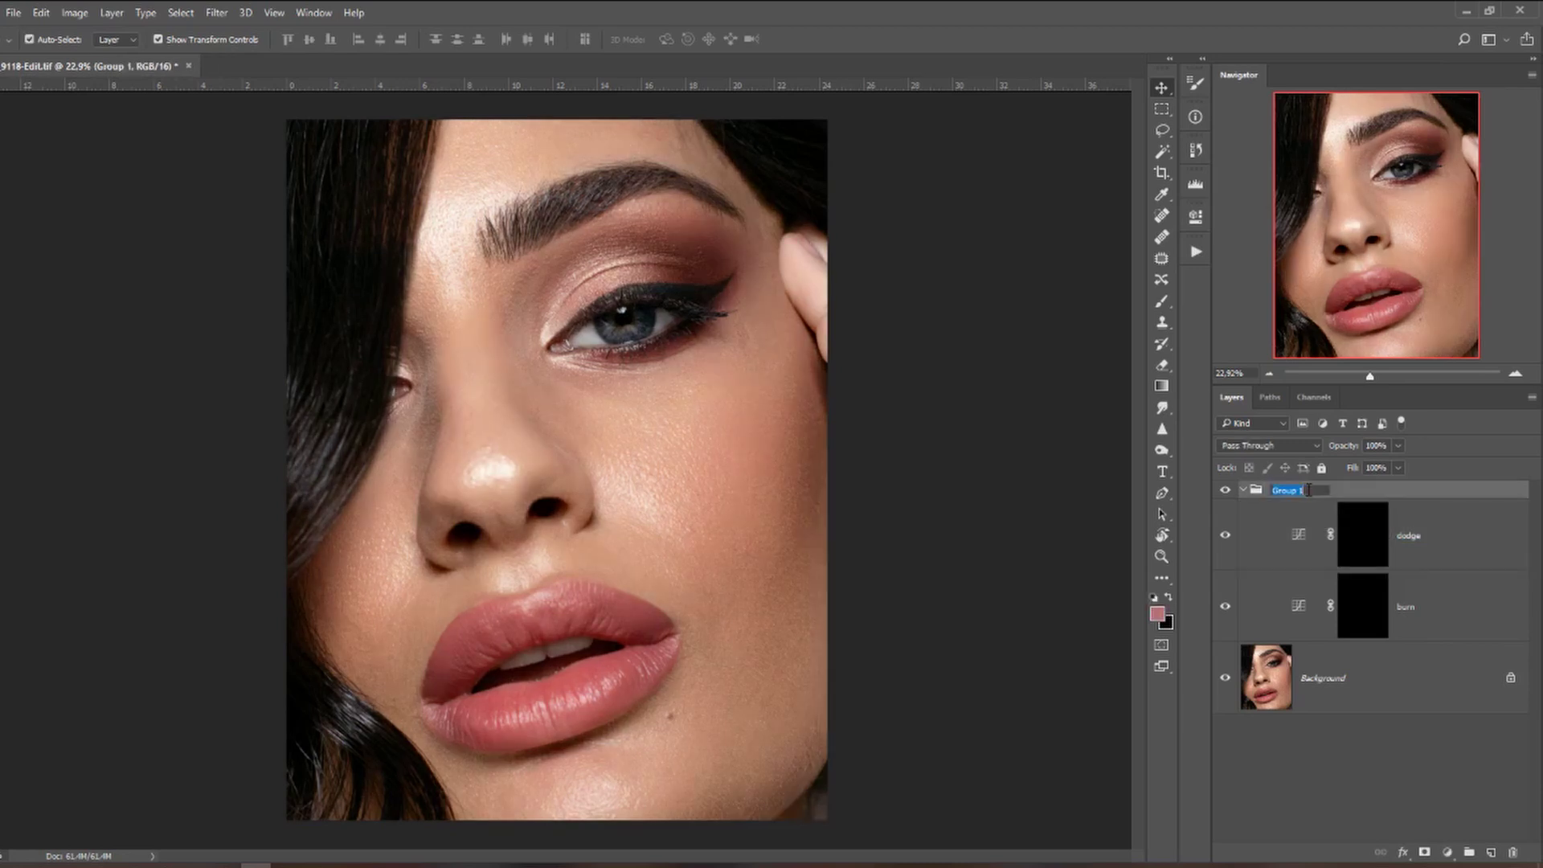
type("dB addi")
key("Return")
left_click(1244, 491)
Stop recording the DB additional action and collapse its step list.
left_click(1196, 254)
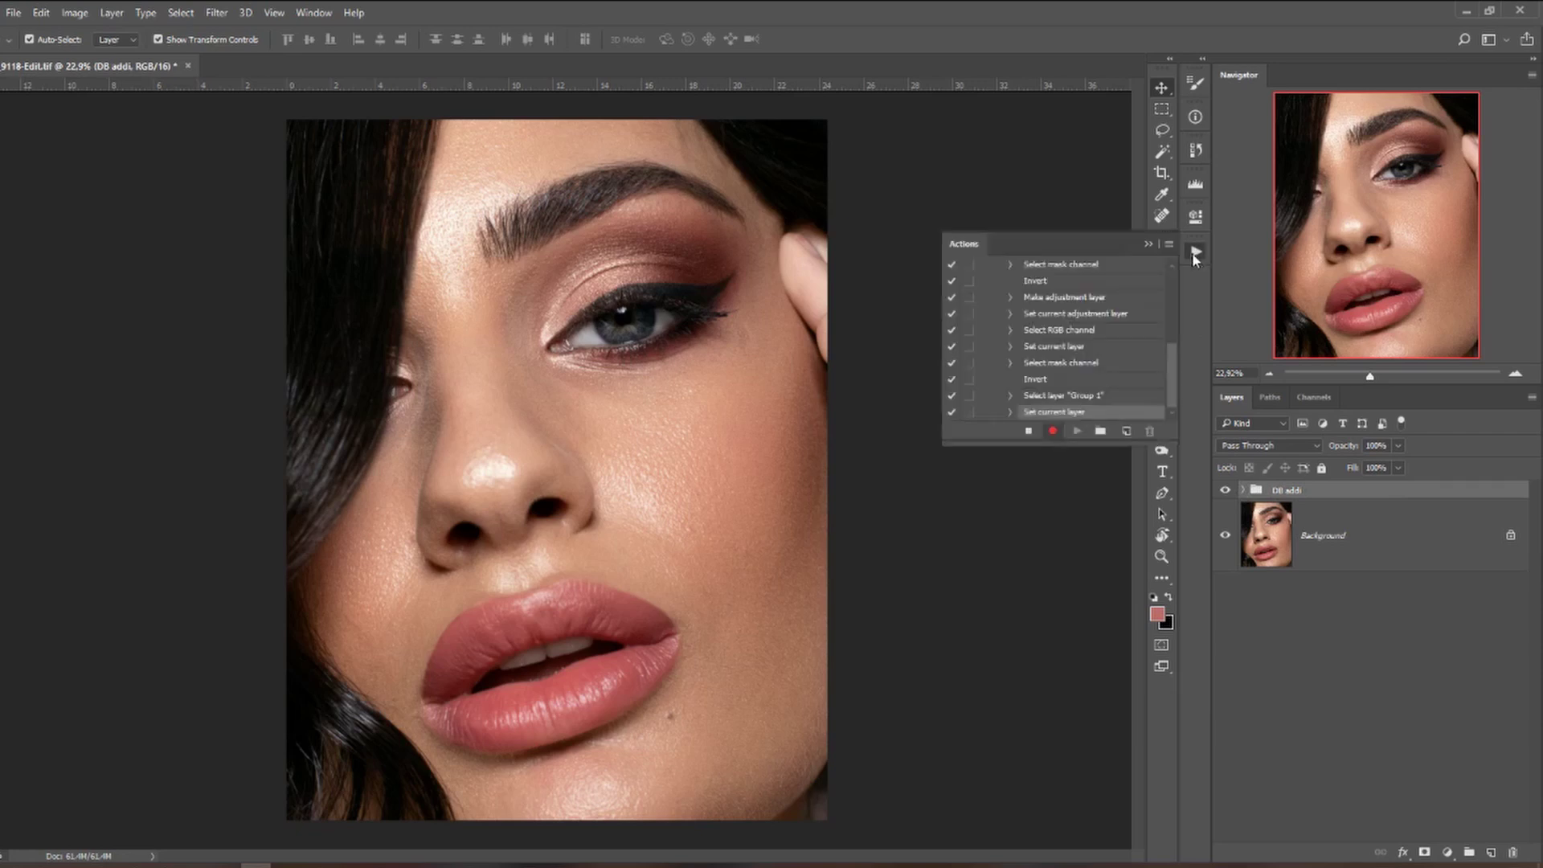
left_click(1030, 432)
scroll(1160, 389, "up", 10)
left_click(998, 348)
Test the DB additional action, and delete both DB addi groups from the document.
left_click(1026, 352)
left_click(1074, 433)
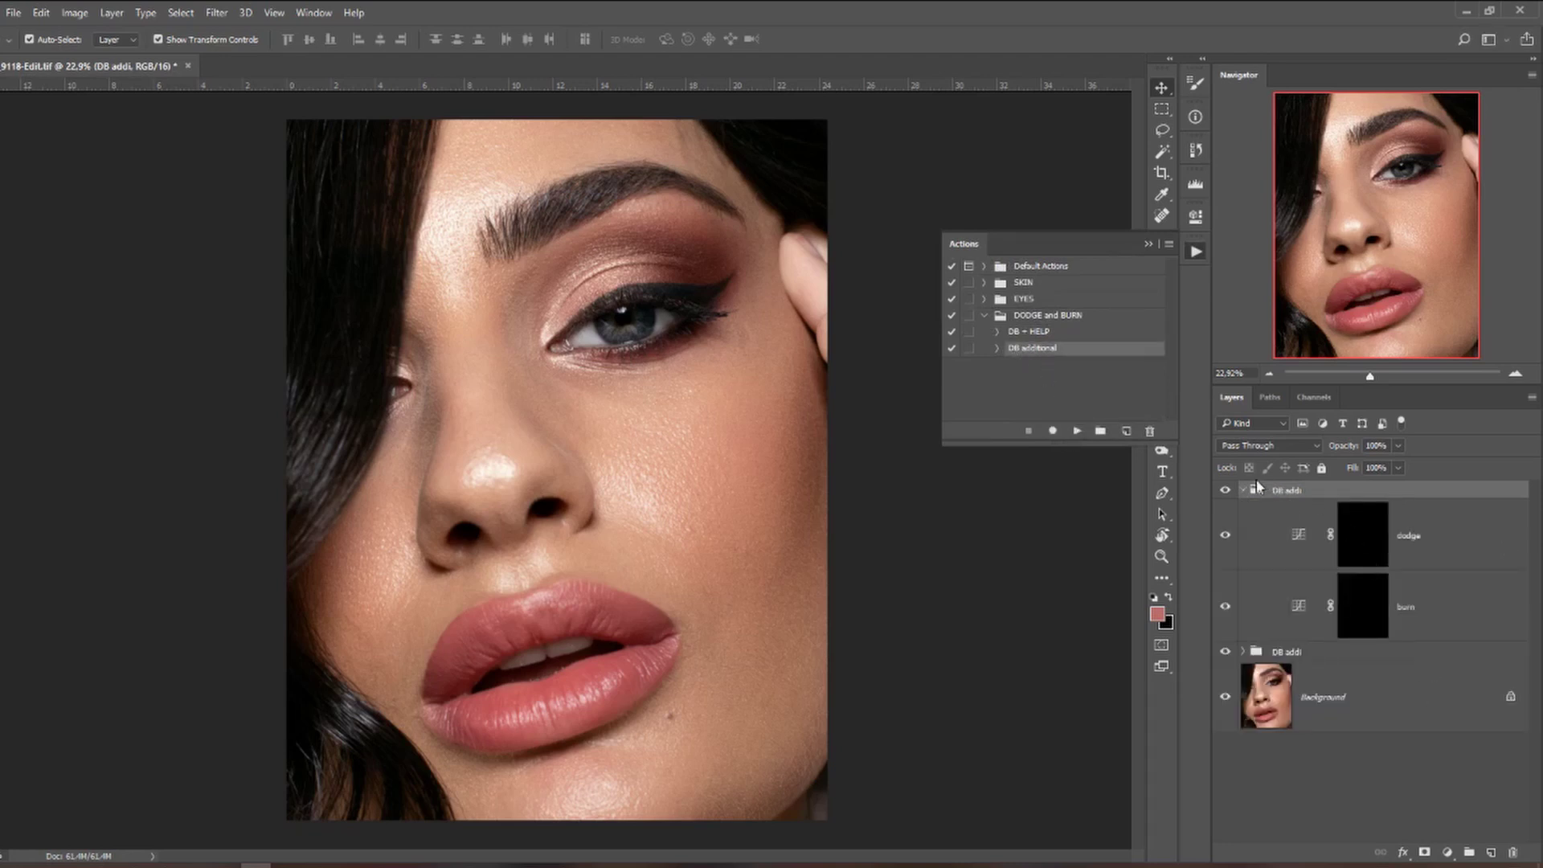
left_click(1244, 492)
left_click(1410, 511, "shift")
left_click_drag(1483, 511, 1513, 852)
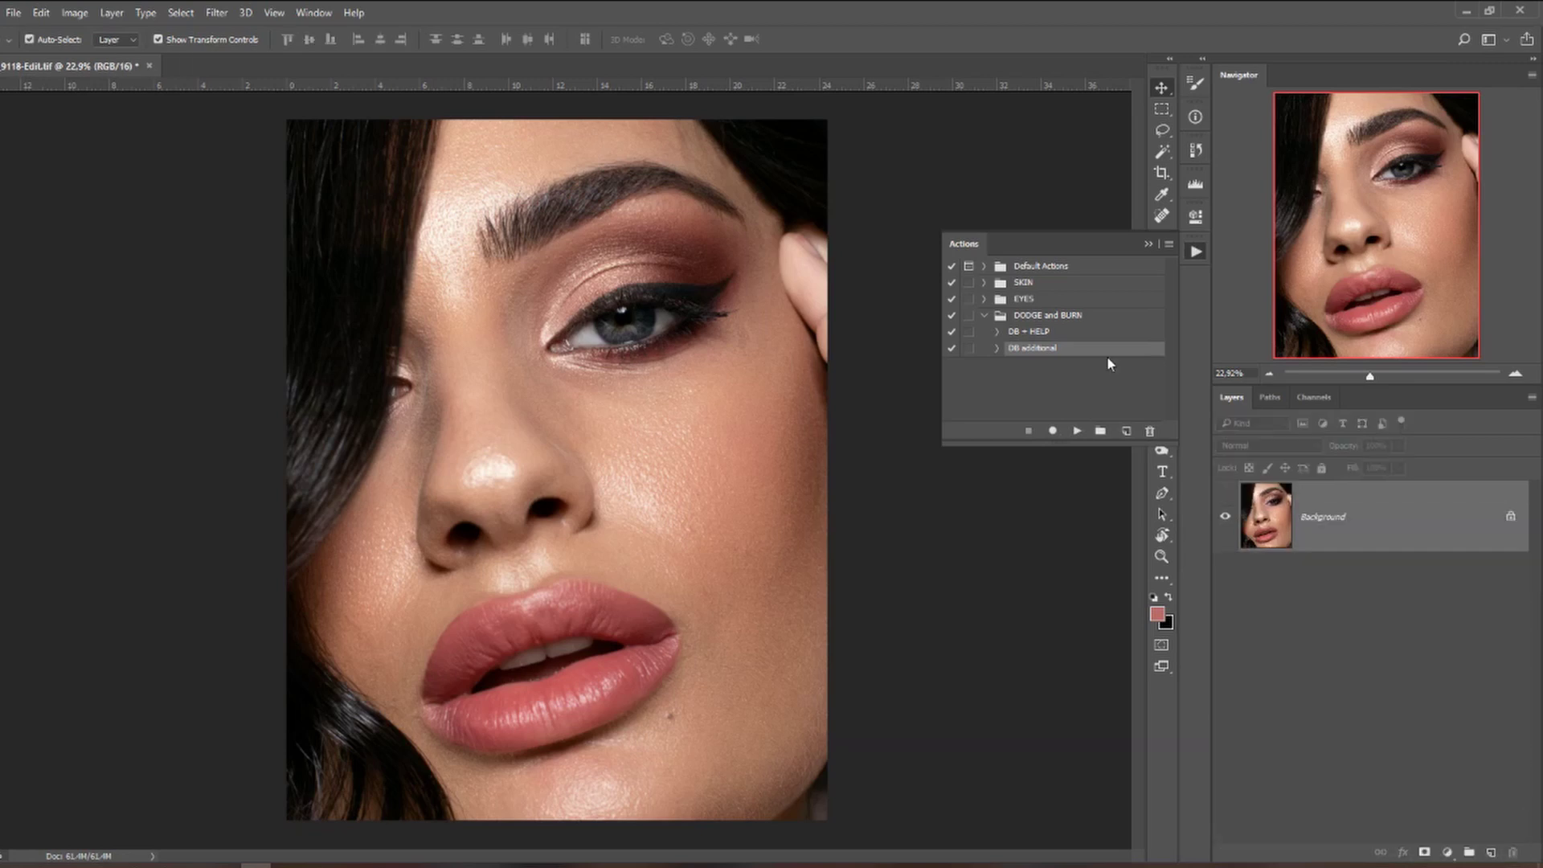
Create a new action named Burn in the DODGE and BURN set and start recording it.
left_click(1126, 431)
type("Burn")
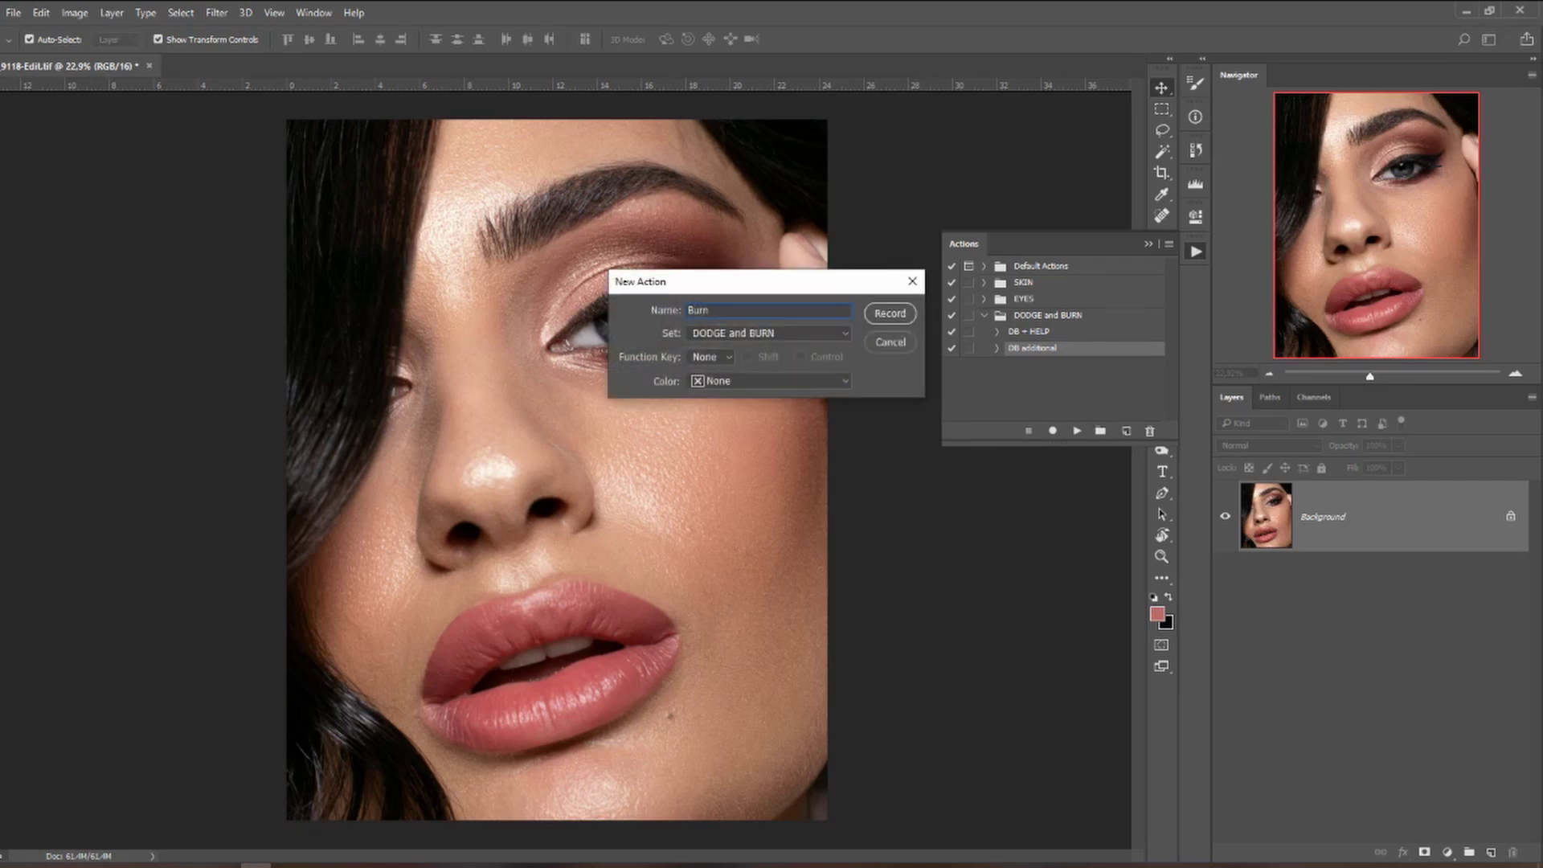
left_click(888, 319)
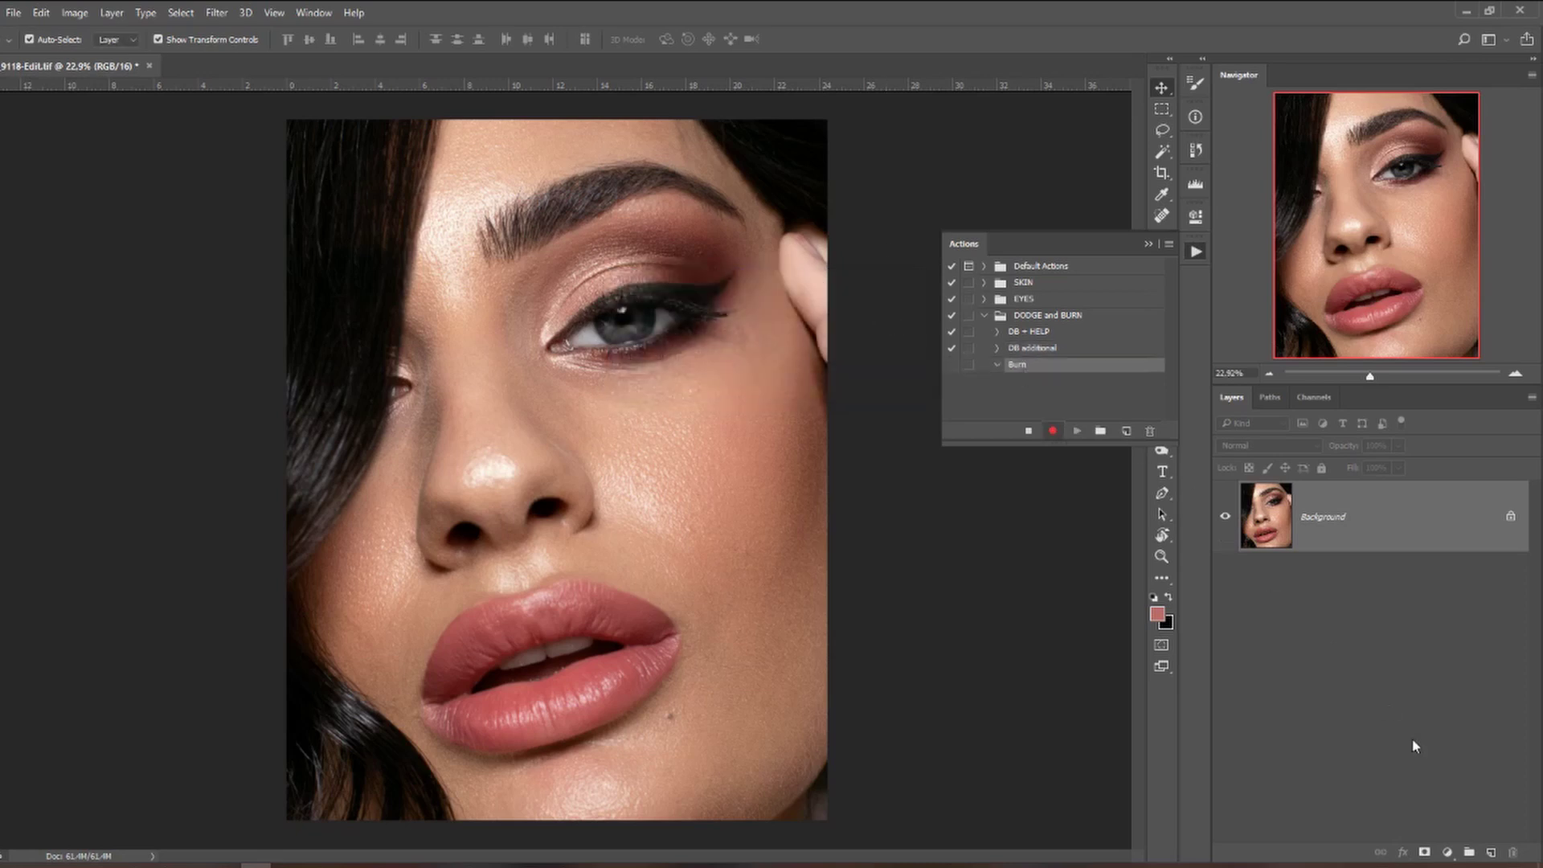
Add a Curves adjustment layer above the Background and pull its midpoint slightly down to darken the image.
left_click(1447, 852)
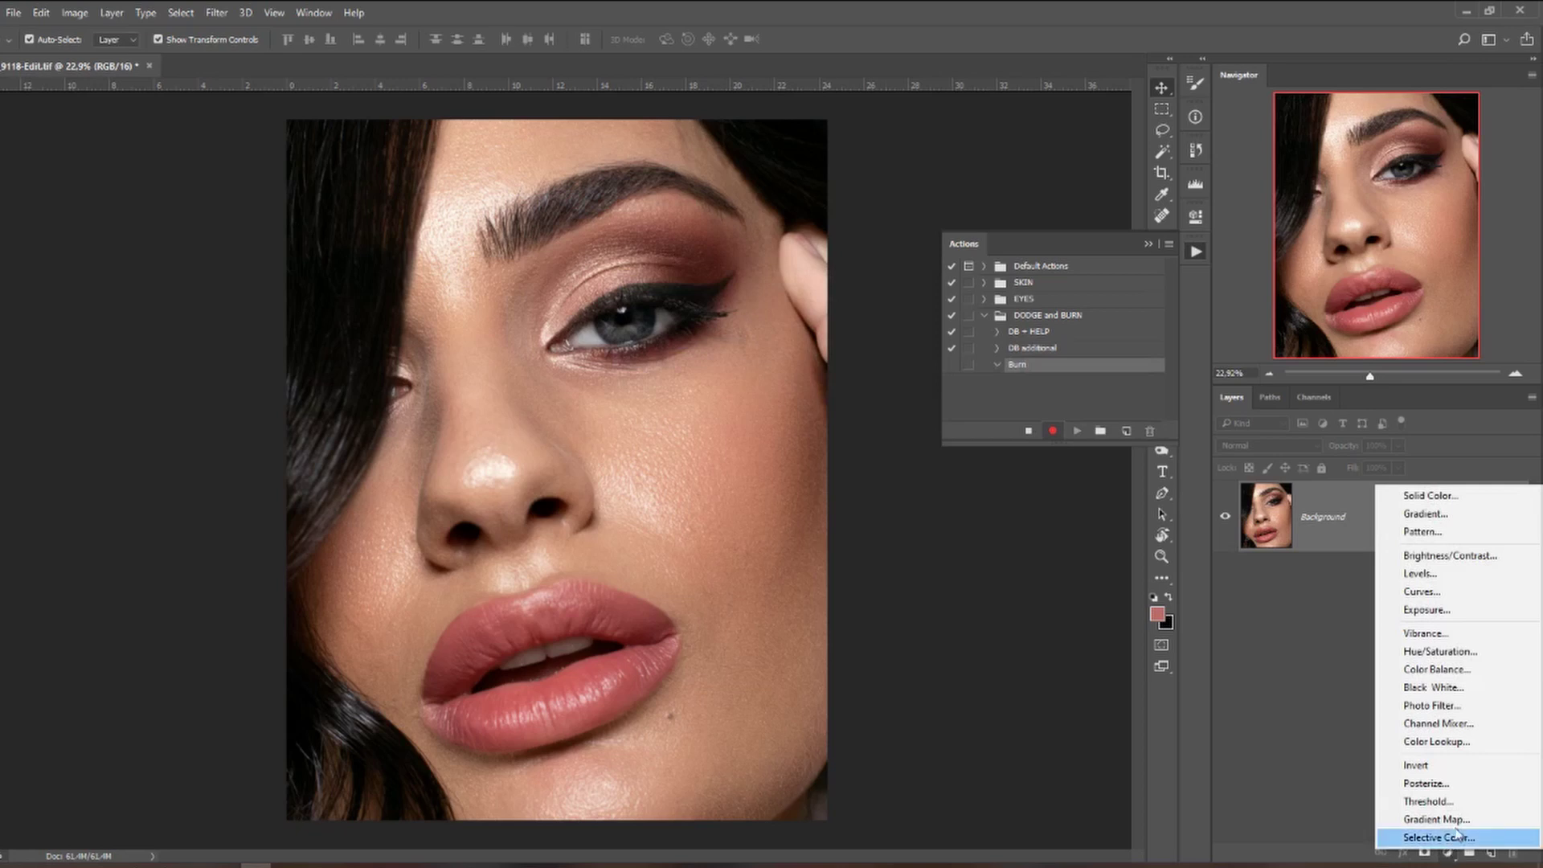
left_click(1420, 591)
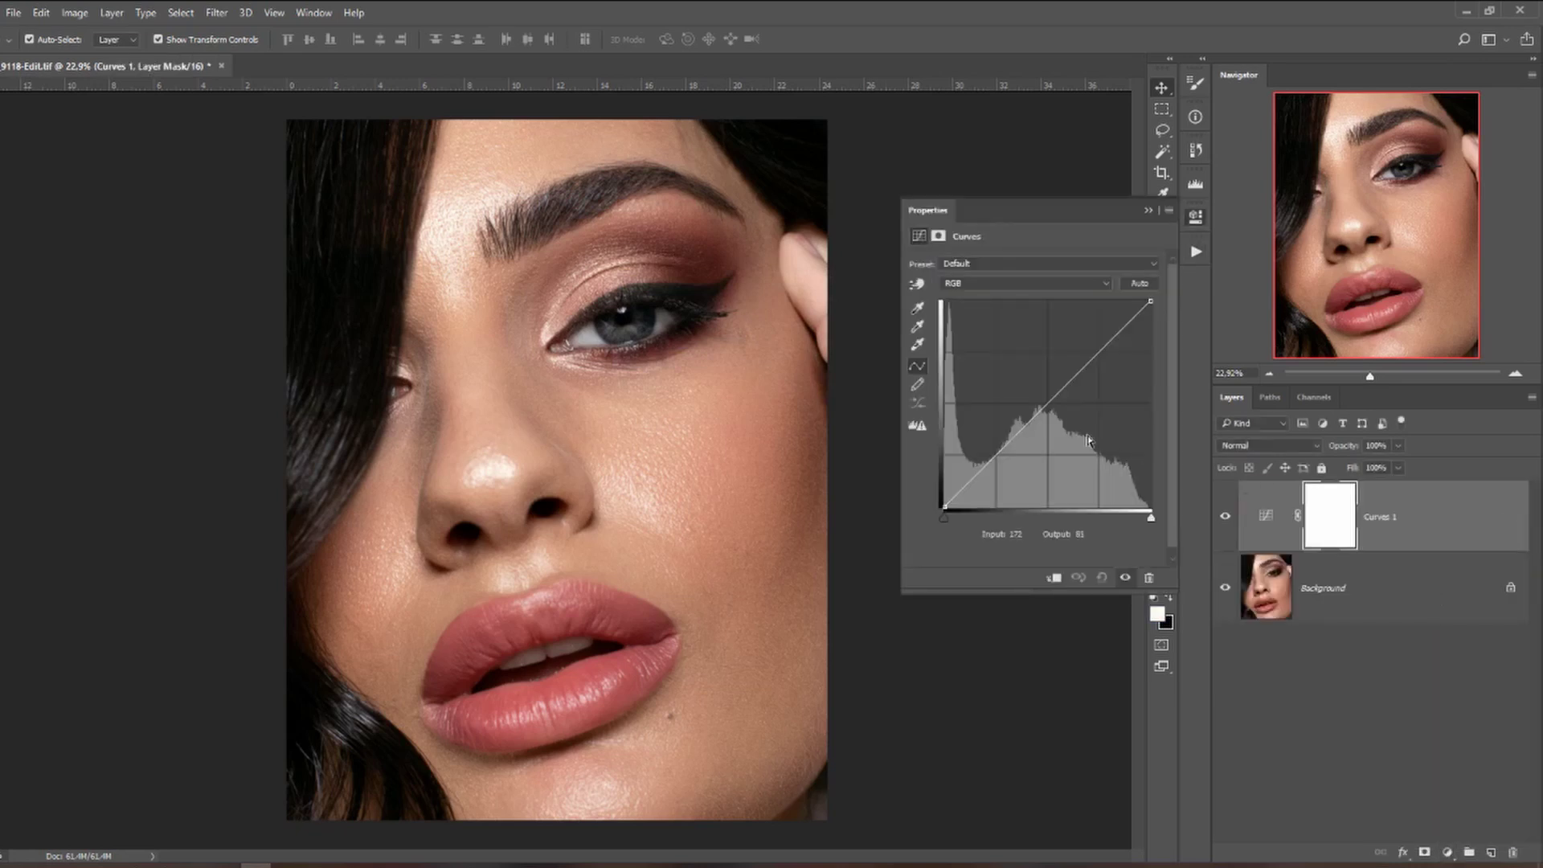
left_click_drag(1048, 402, 1054, 412)
left_click(1148, 213)
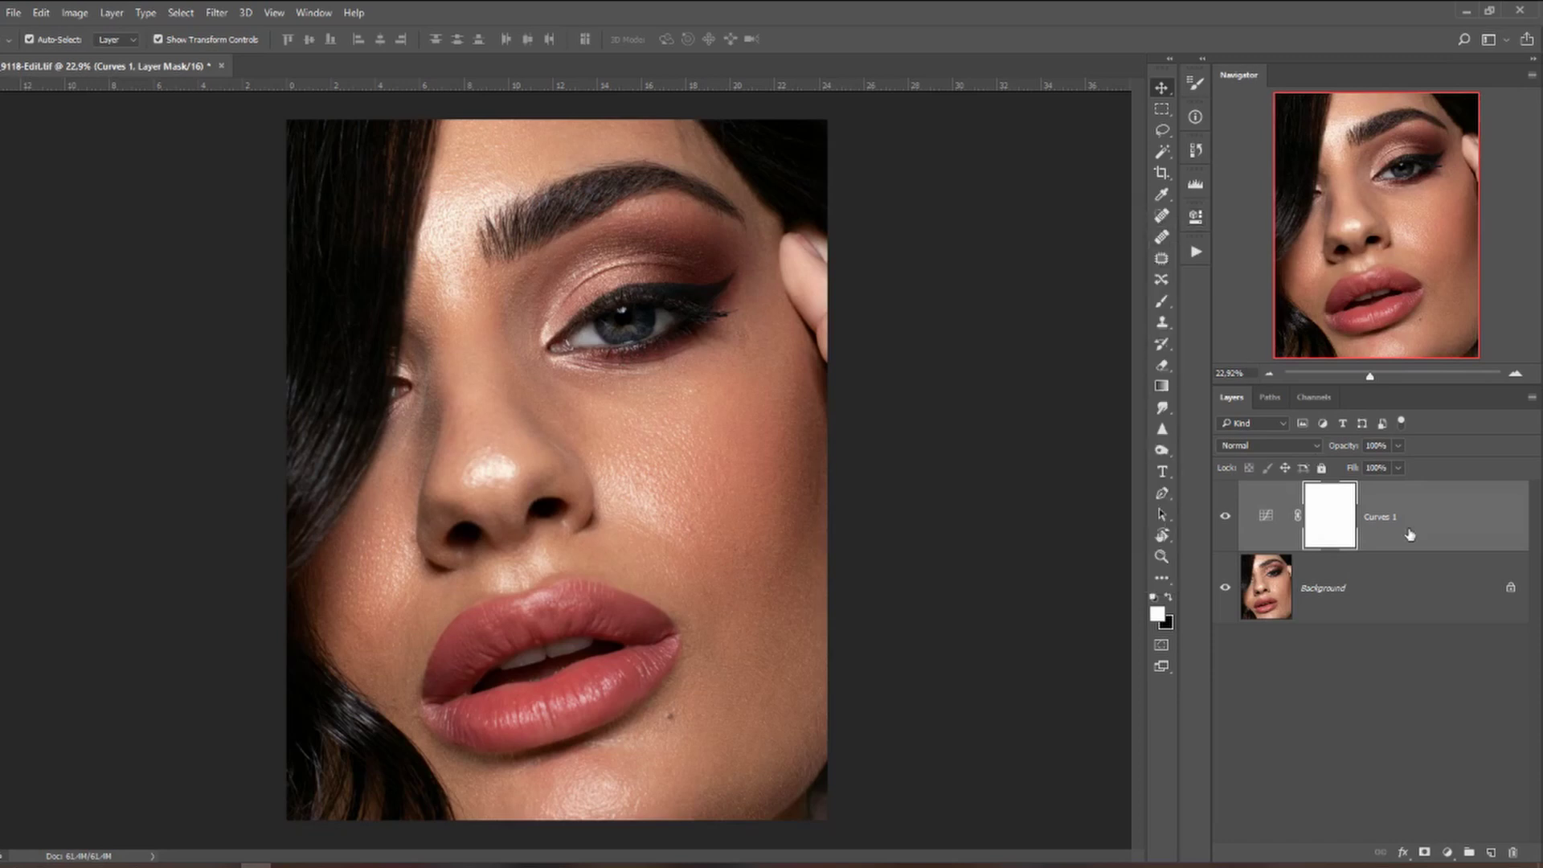
Rename the darkening Curves layer burn and invert its mask to black.
double_click(1389, 516)
type("bu")
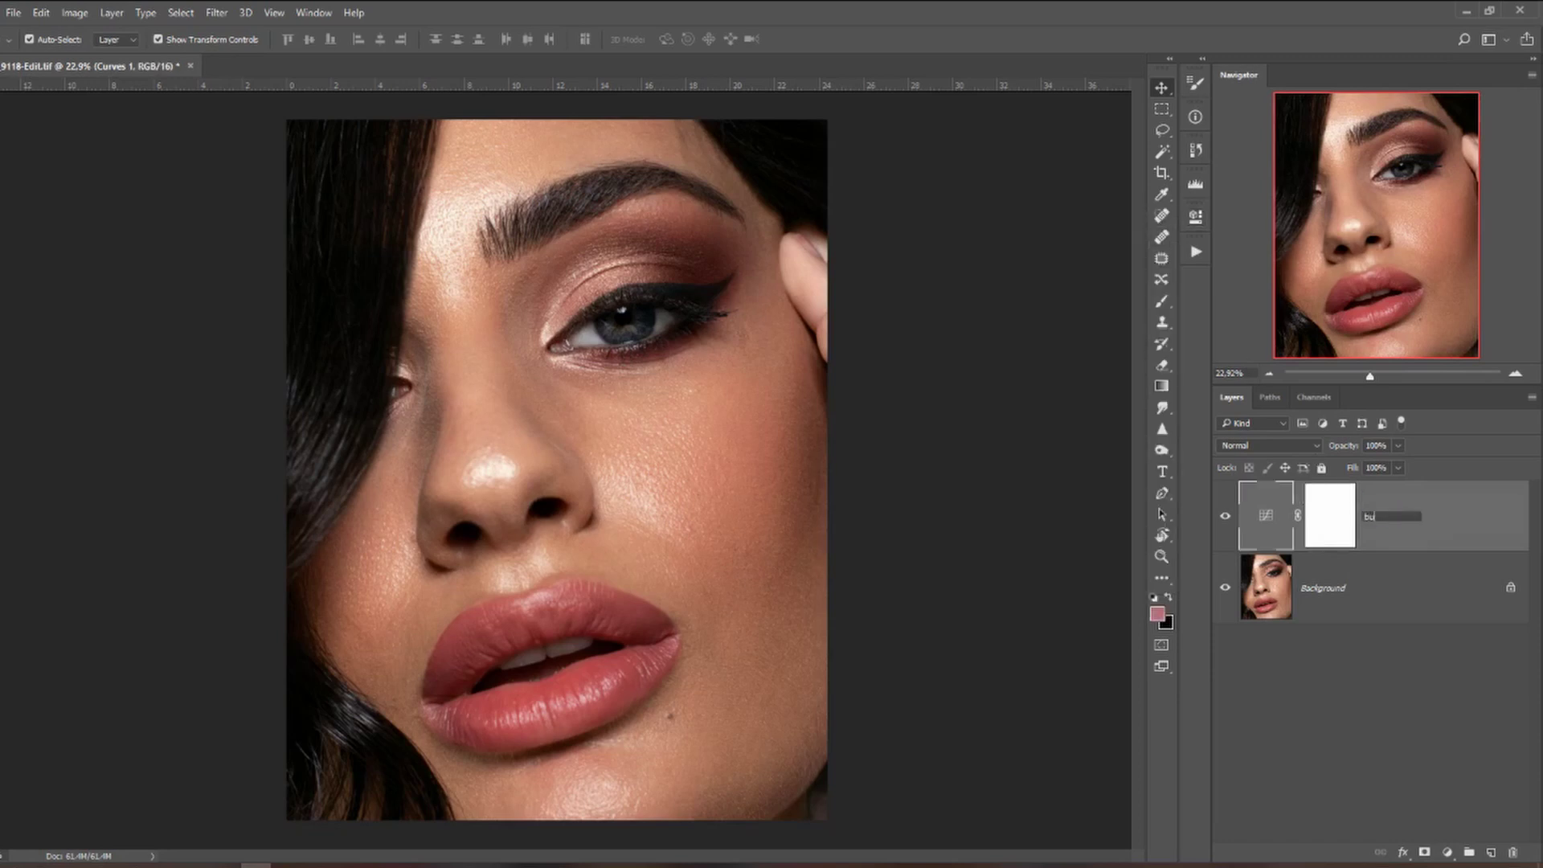
type("rn")
left_click(1337, 536)
key("ctrl+i")
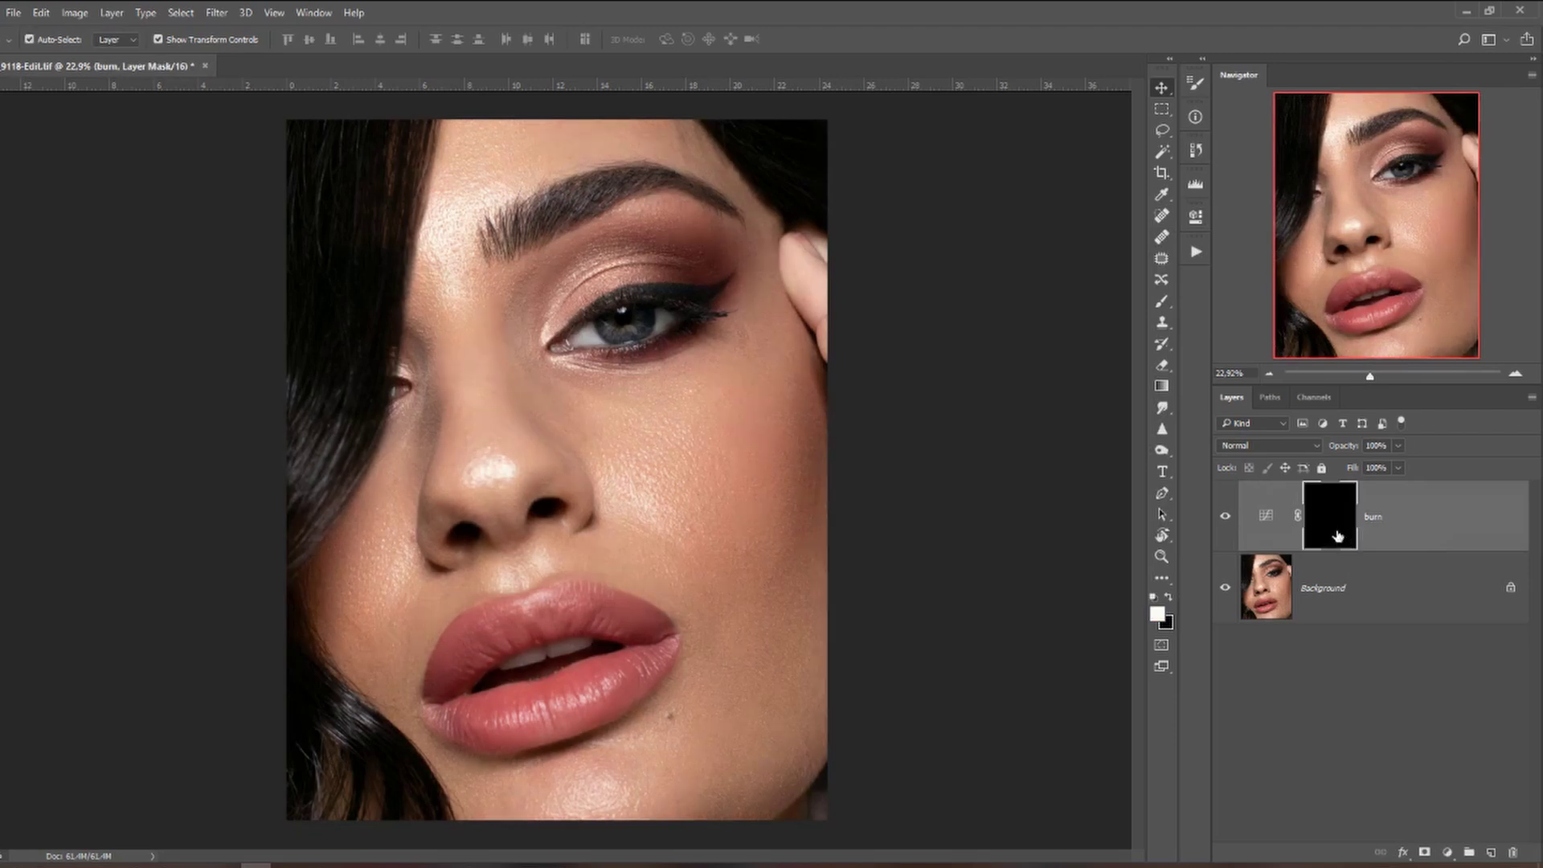
Stop recording the Burn action and collapse its step list.
left_click(1196, 252)
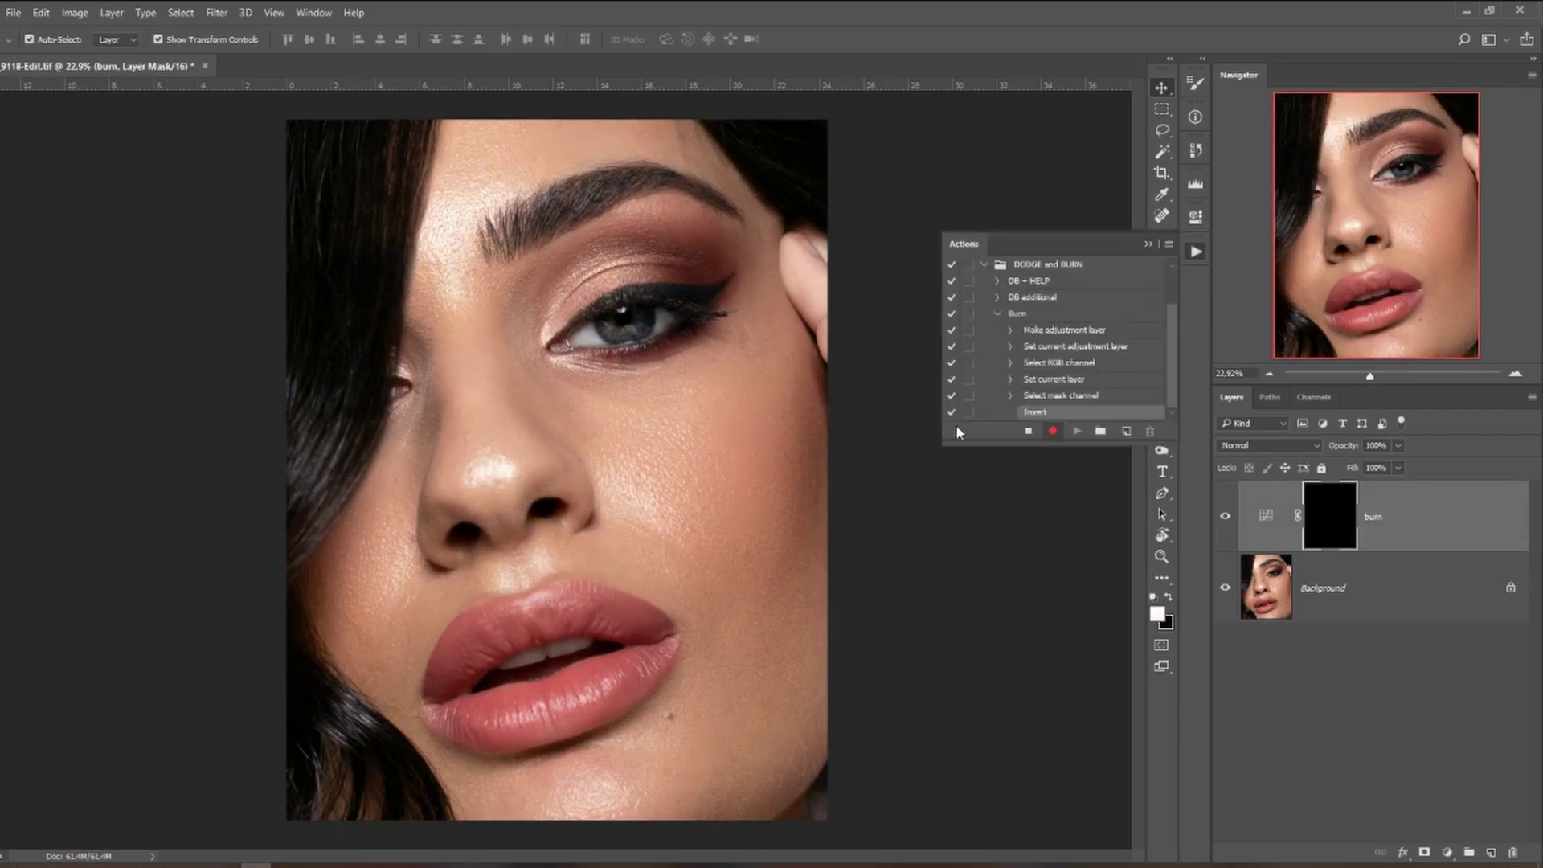
left_click(1025, 432)
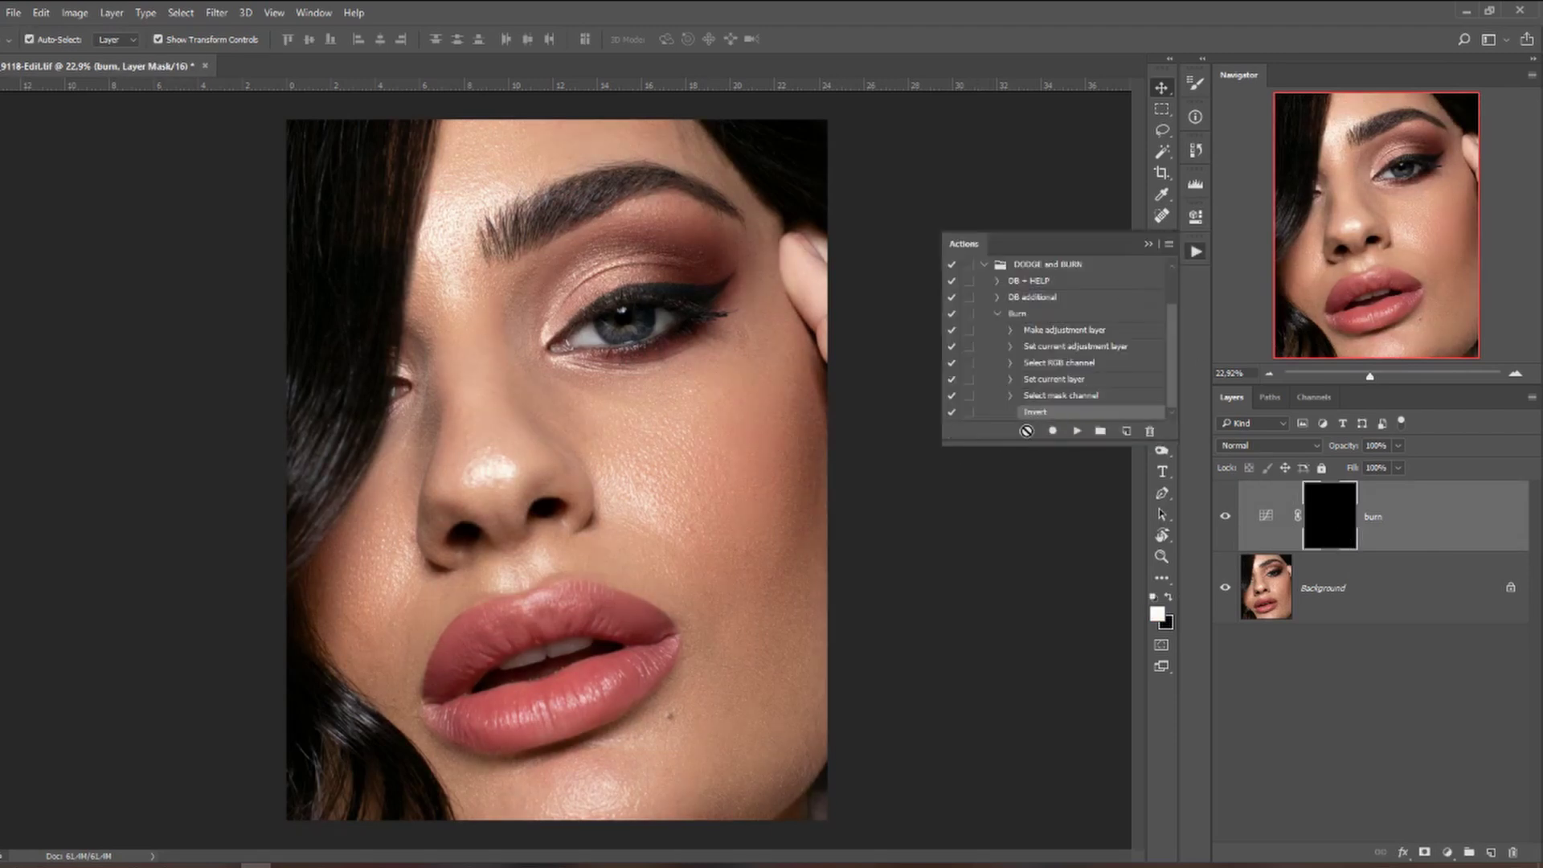
left_click(997, 314)
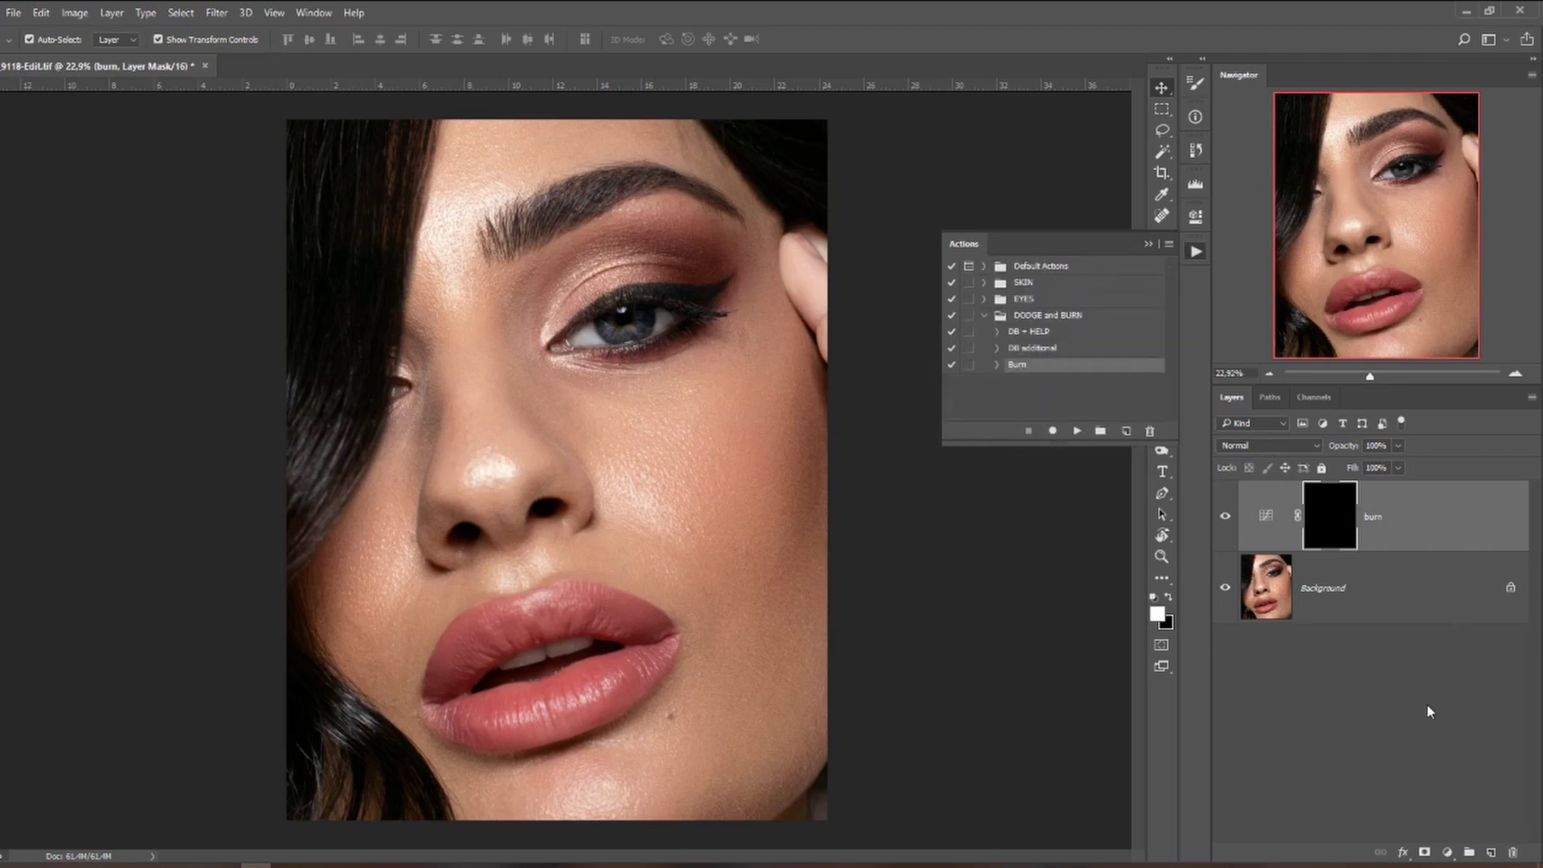
Create a new action named Dodge in the DODGE and BURN set and start recording it.
left_click(1126, 431)
type("Dodge")
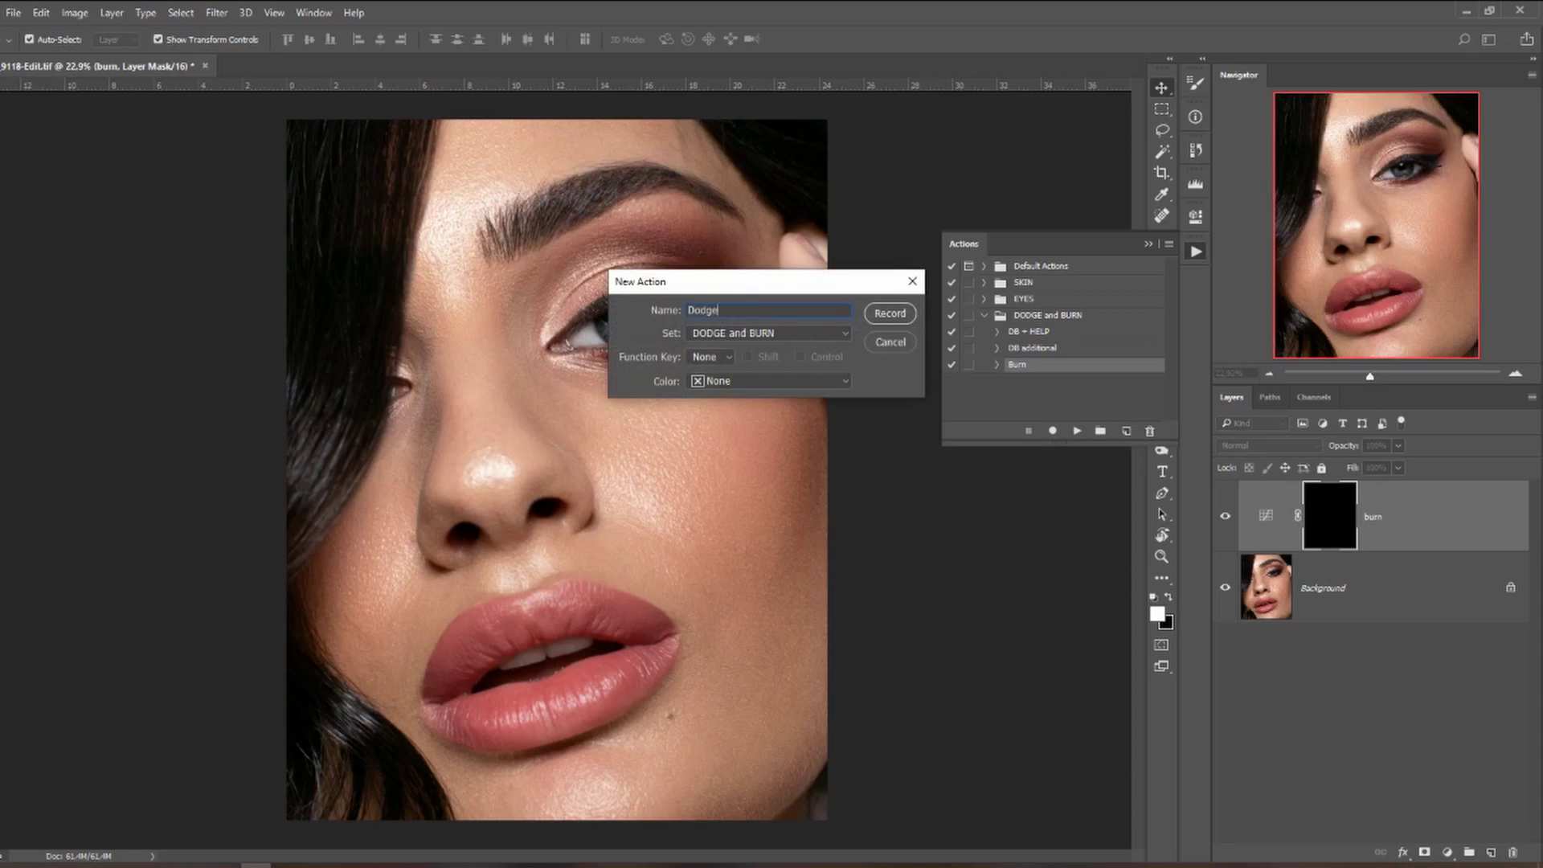
left_click(733, 335)
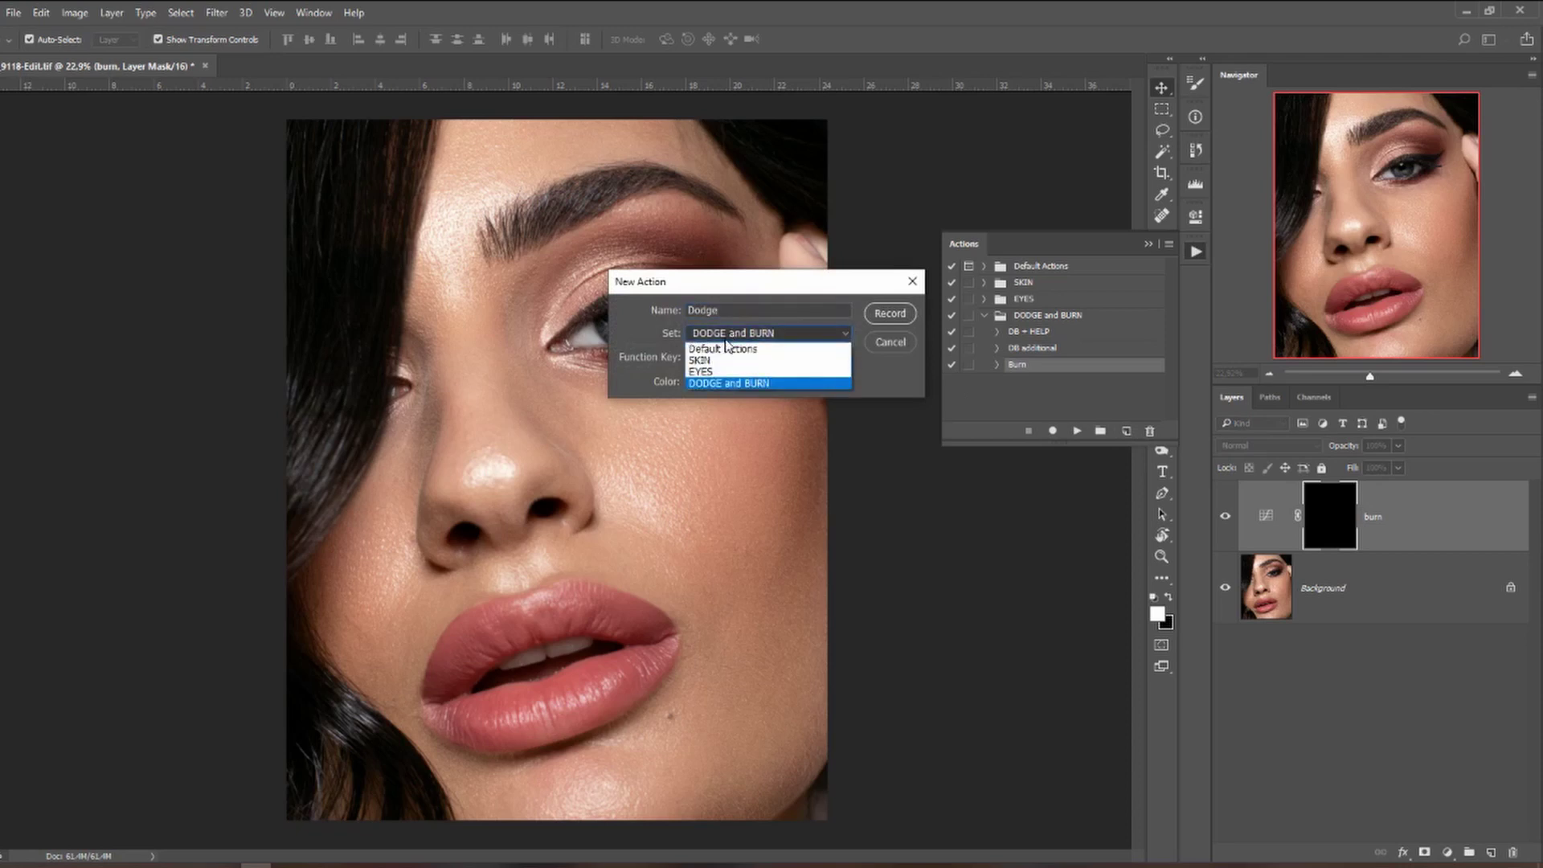
left_click(739, 384)
left_click(891, 312)
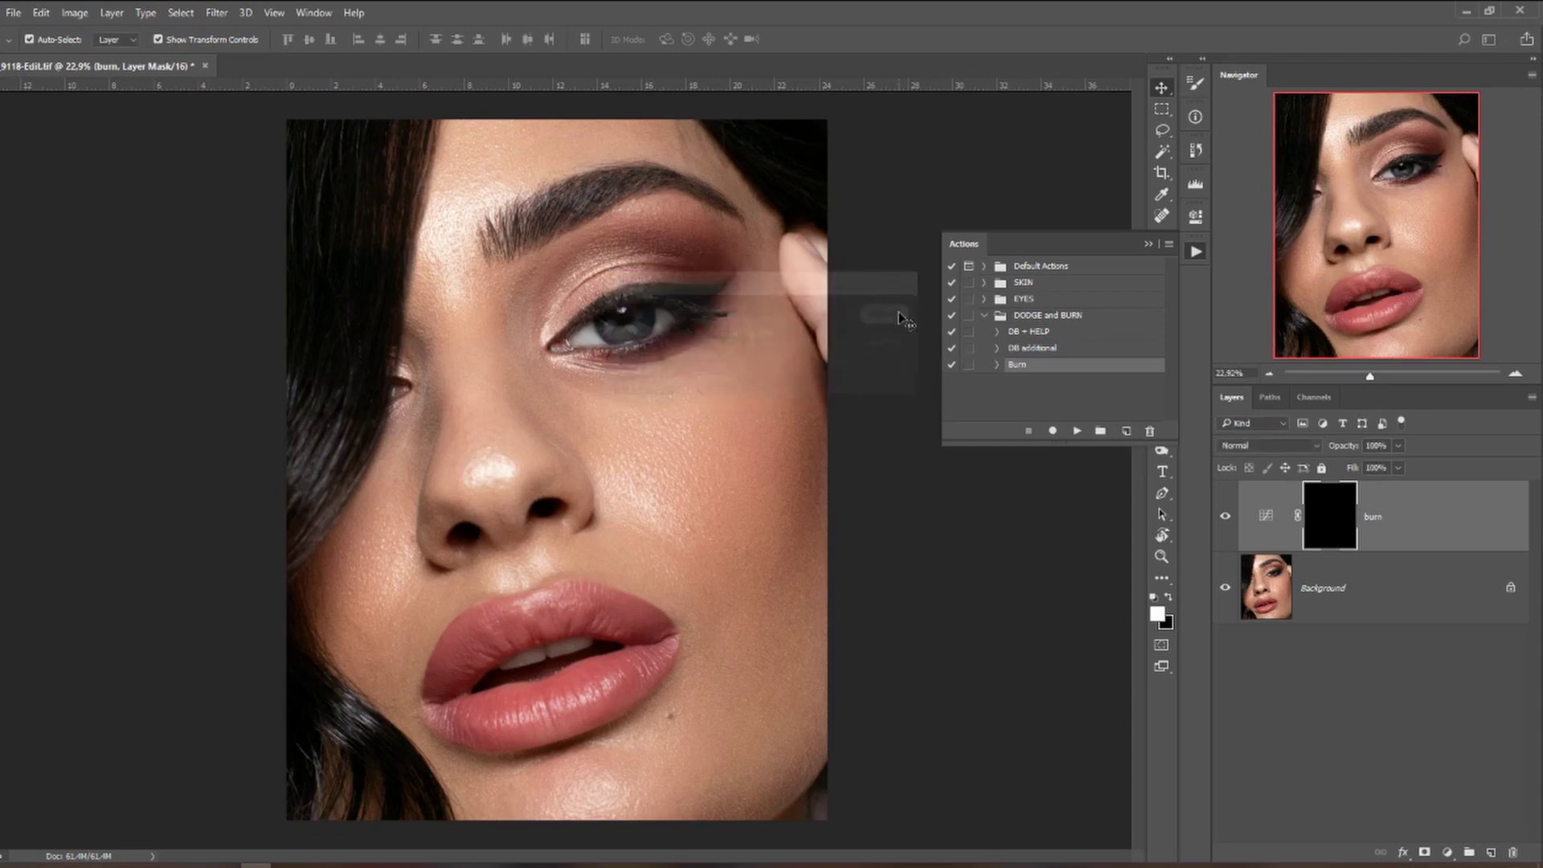
Add a Curves adjustment layer above the burn layer and raise its midpoint slightly to brighten the image.
left_click(1448, 852)
left_click(1453, 595)
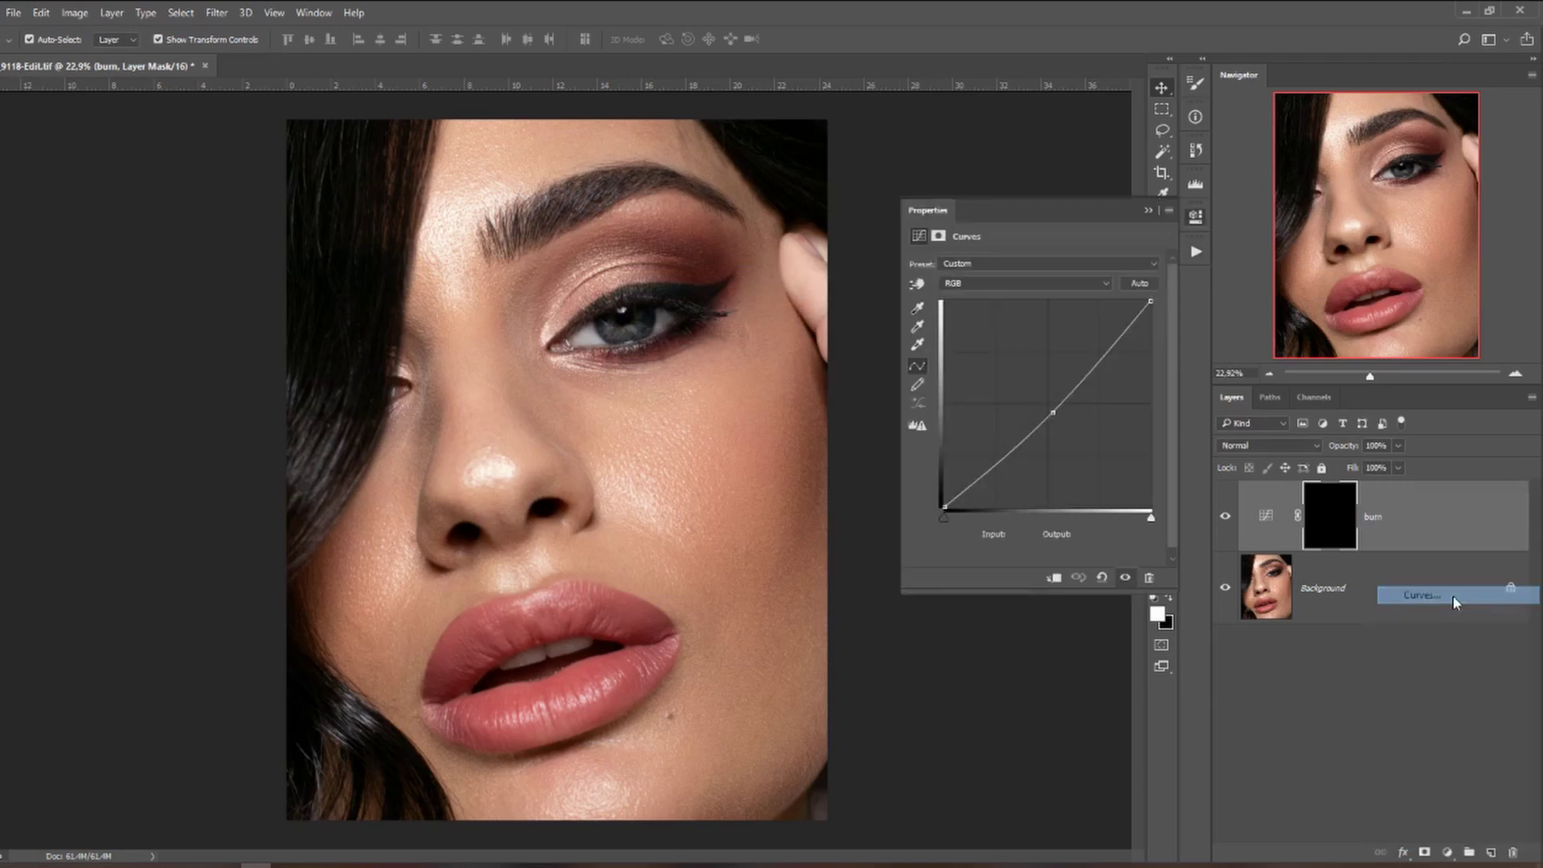
left_click(1044, 401)
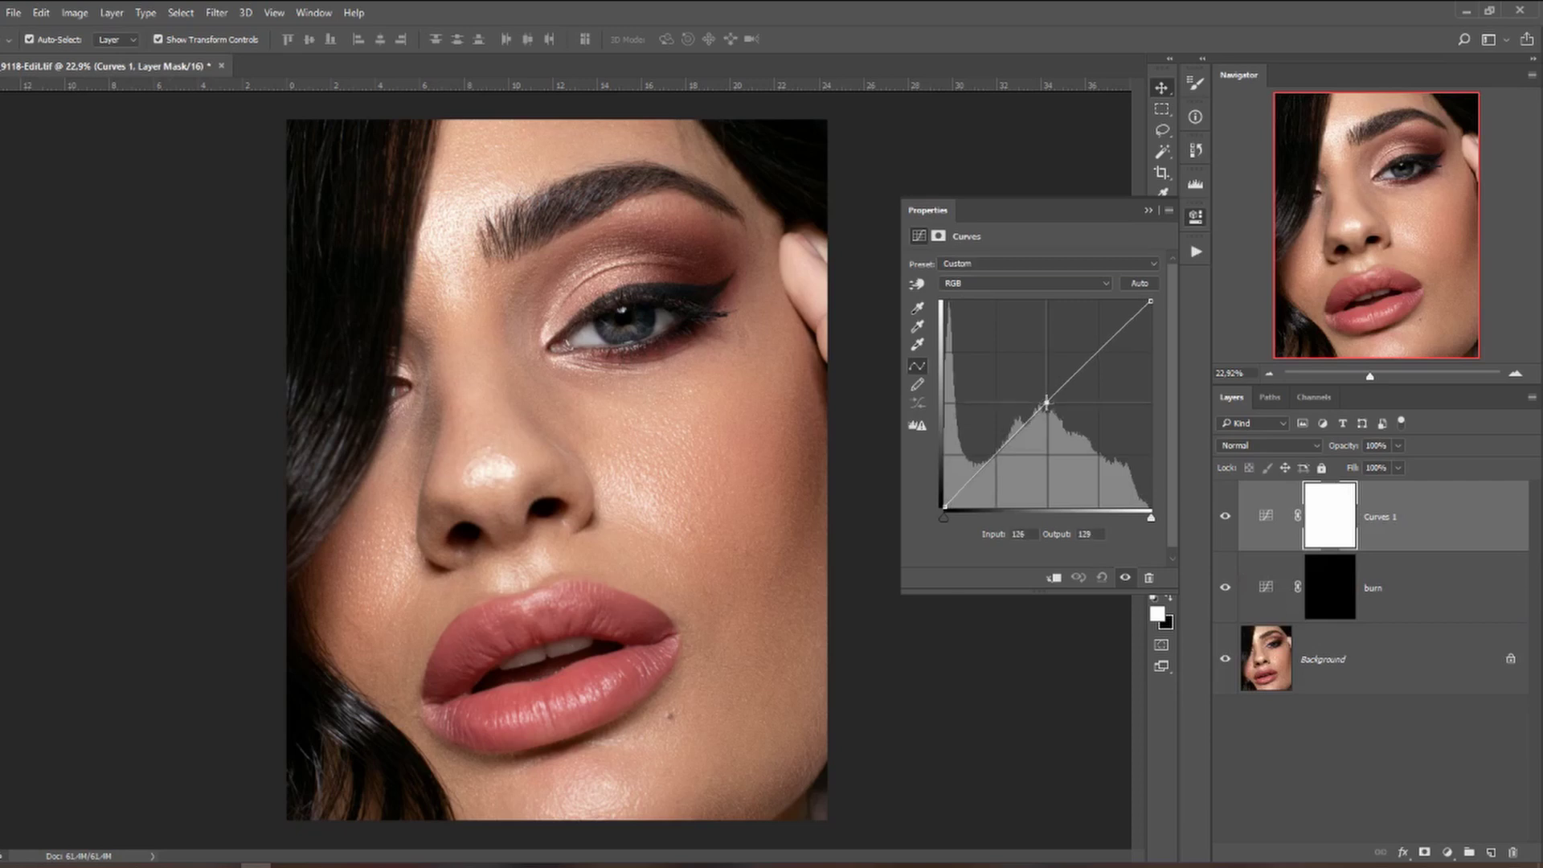
left_click_drag(1047, 400, 1043, 397)
left_click(1148, 211)
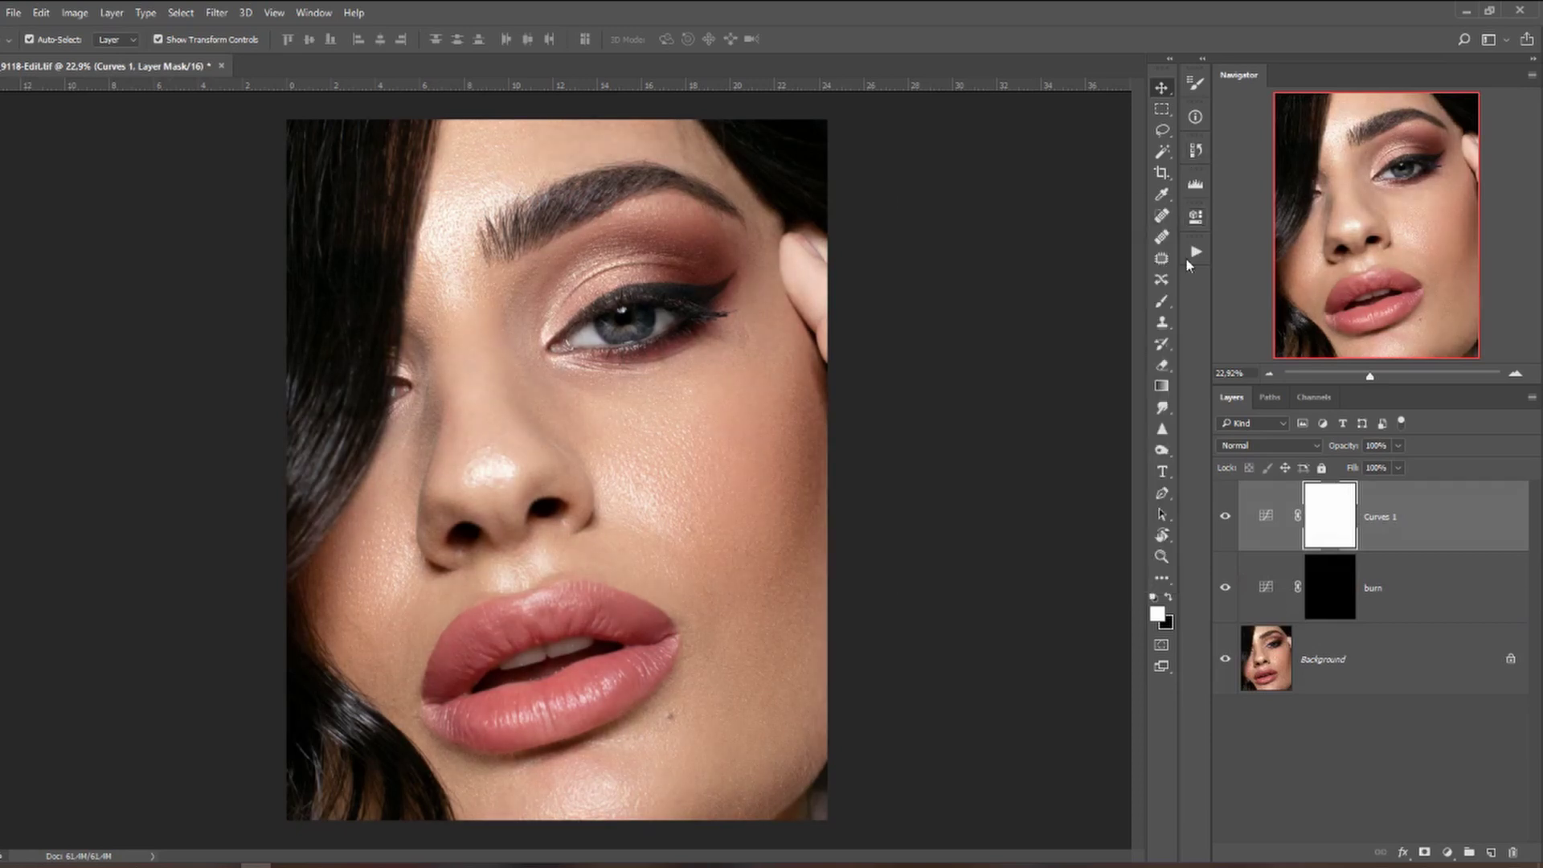
Rename the new brightening Curves layer dodge and invert its mask to black.
double_click(1389, 518)
type("dodge")
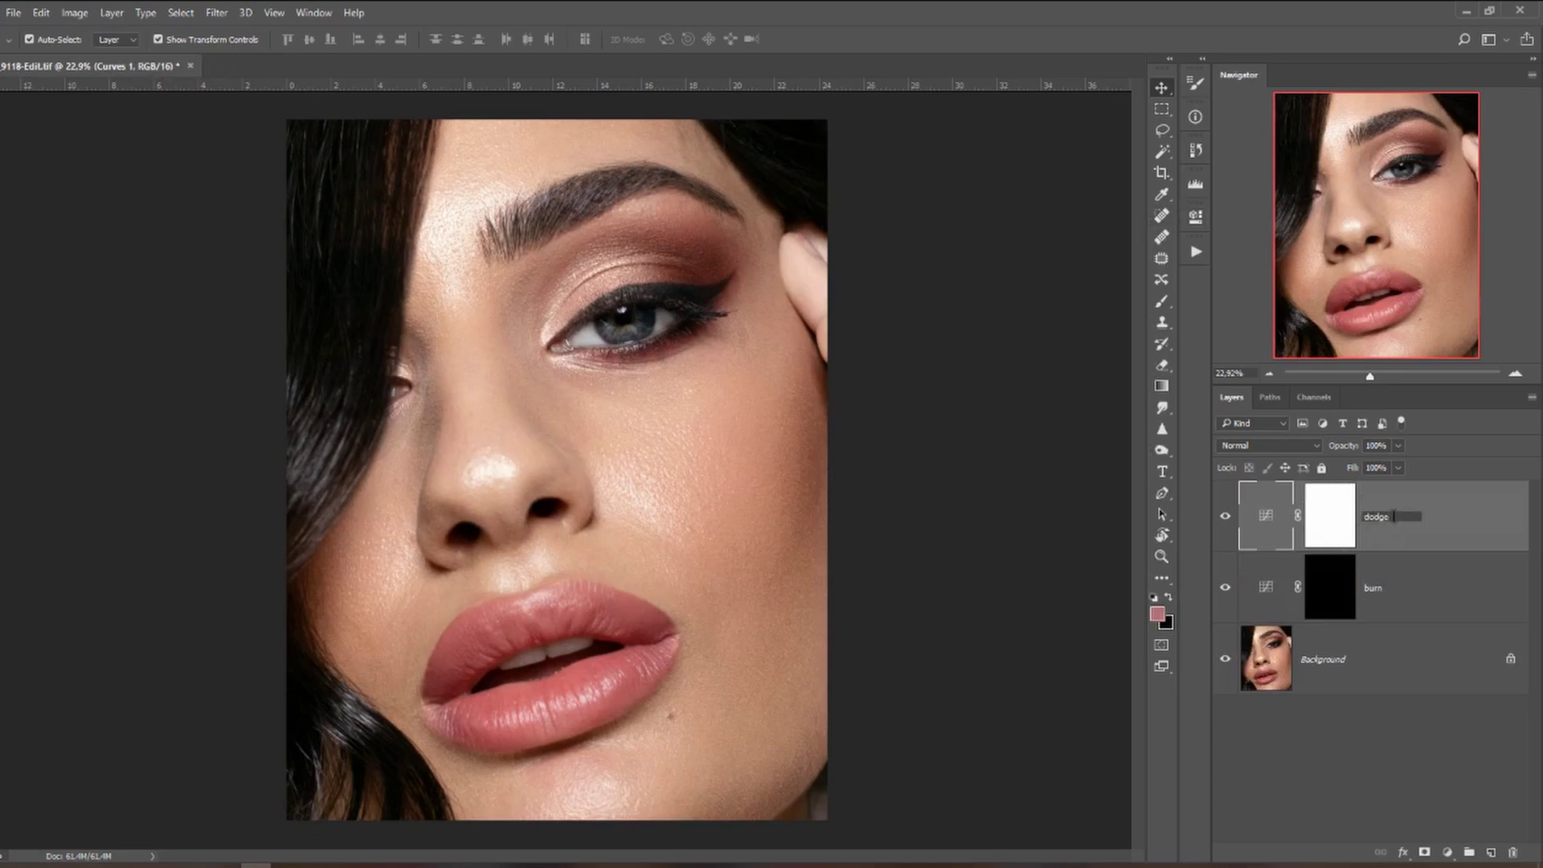
left_click(1346, 528)
key("ctrl+i")
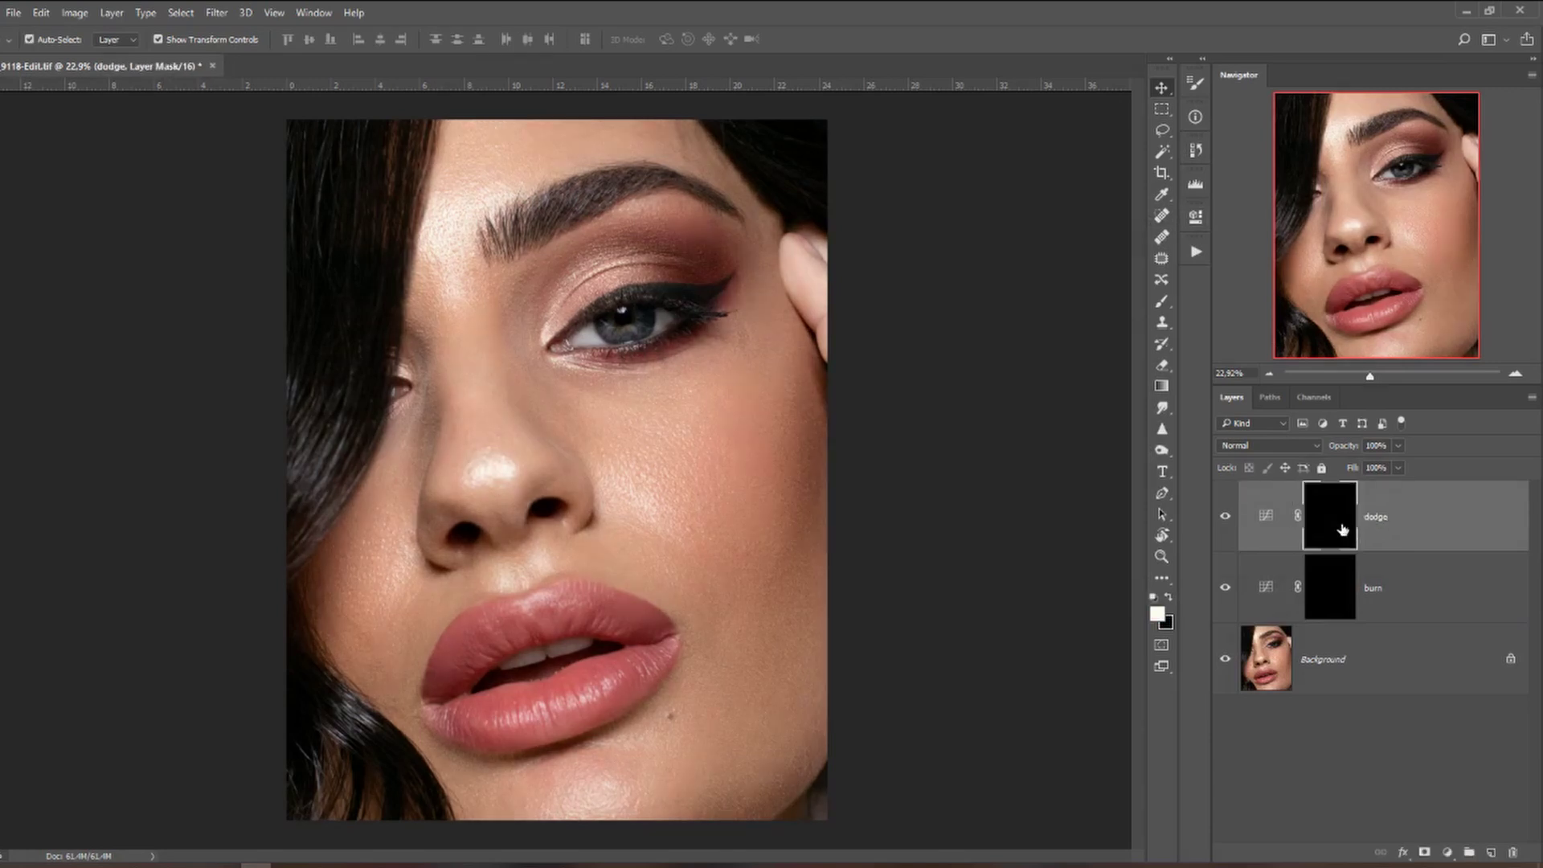
Stop recording the Dodge action, and delete the dodge and burn layers from the document.
left_click(1195, 252)
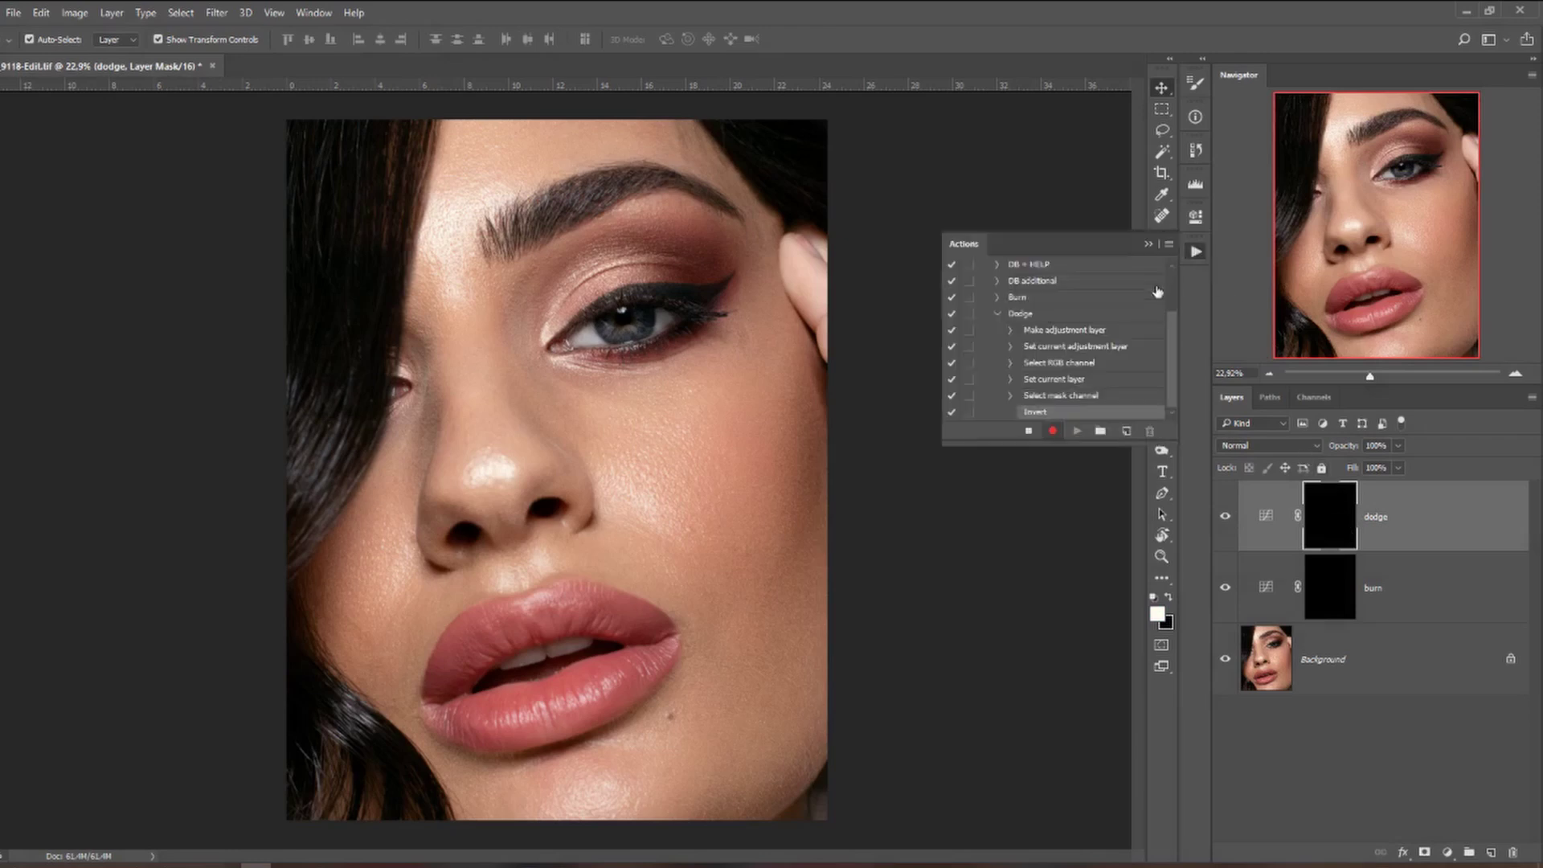
left_click(1033, 434)
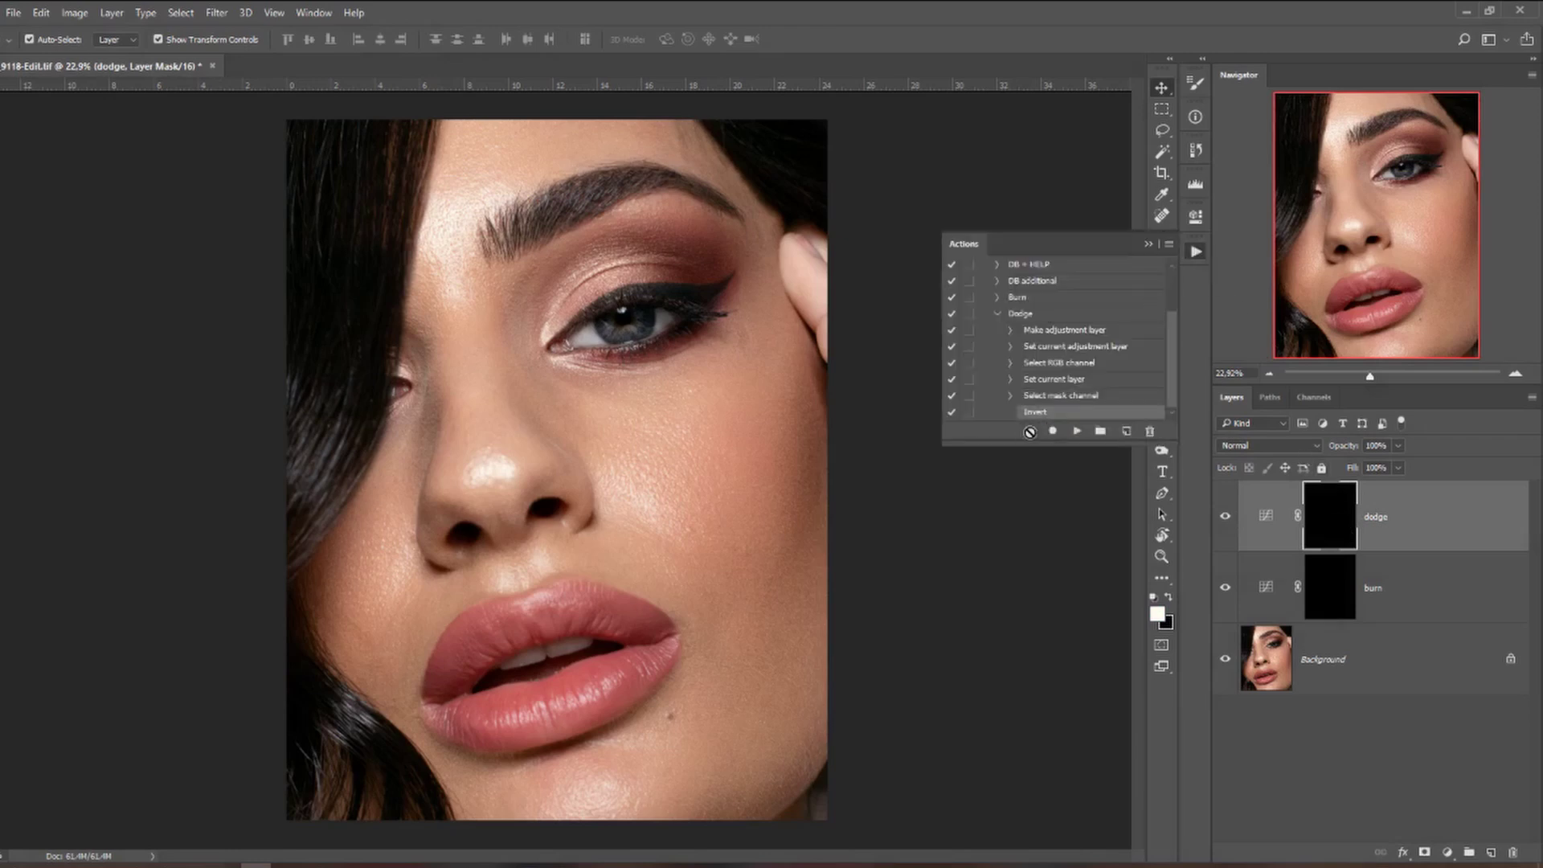
left_click(998, 315)
left_click(1419, 593, "shift")
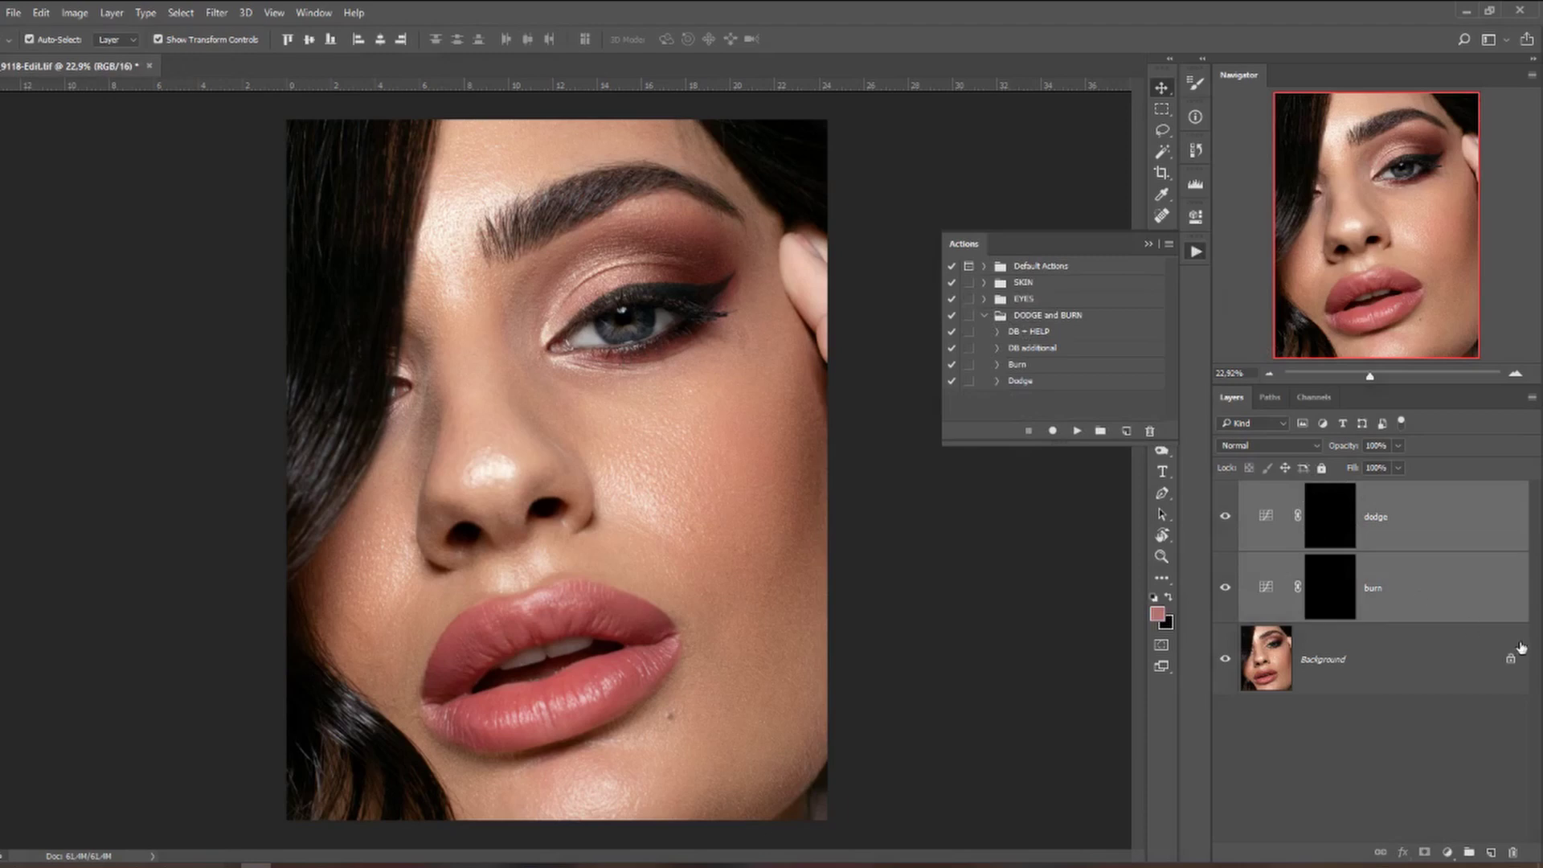
left_click_drag(1491, 613, 1513, 851)
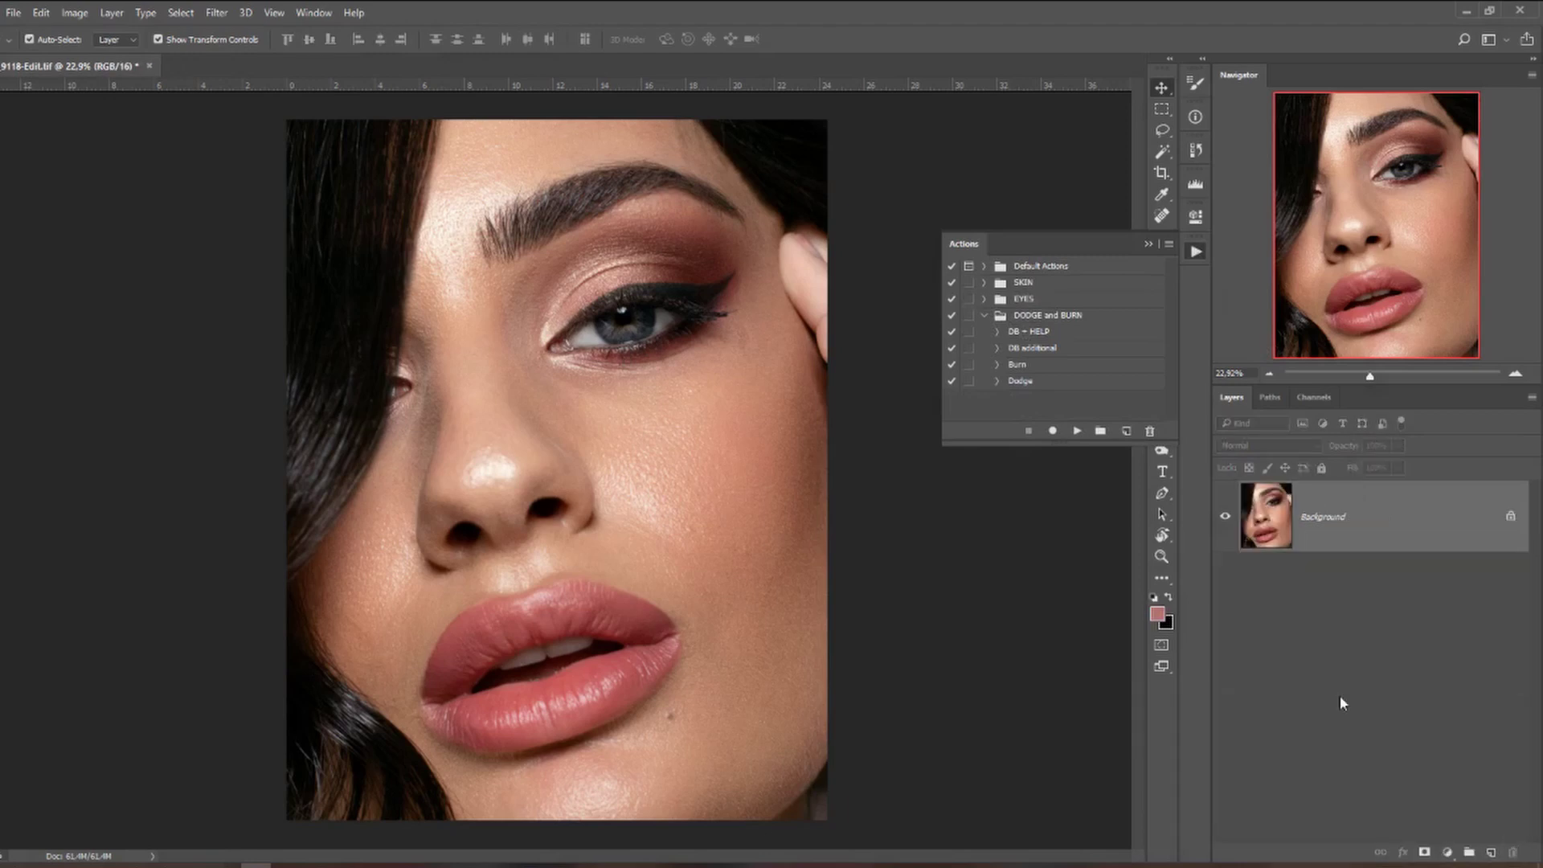
Run the DB + HELP action on the Background layer and collapse the resulting HELP group.
left_click(1049, 334)
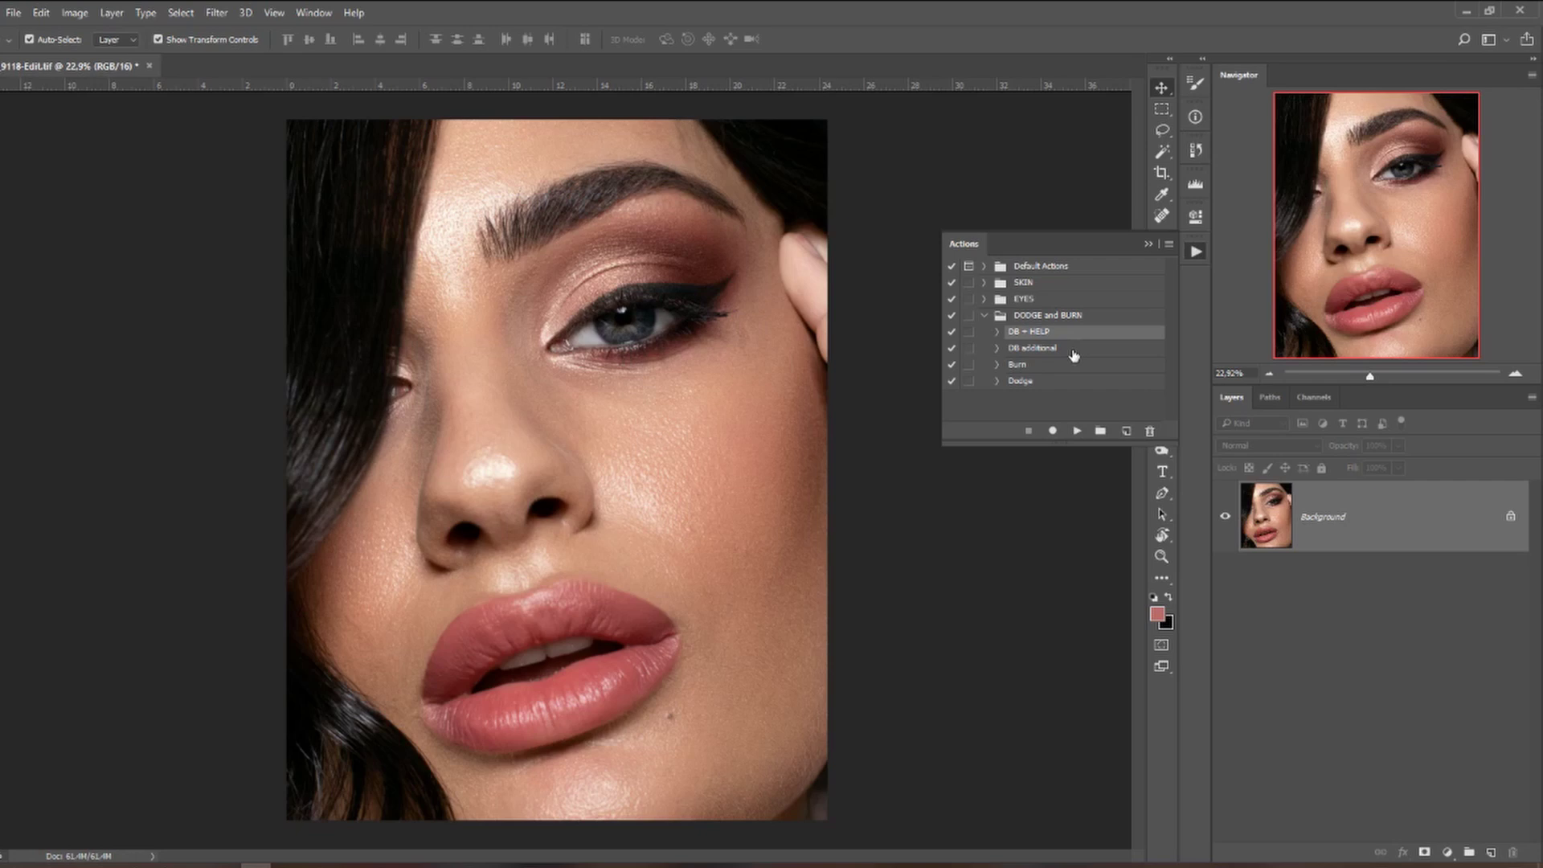
left_click(1068, 366)
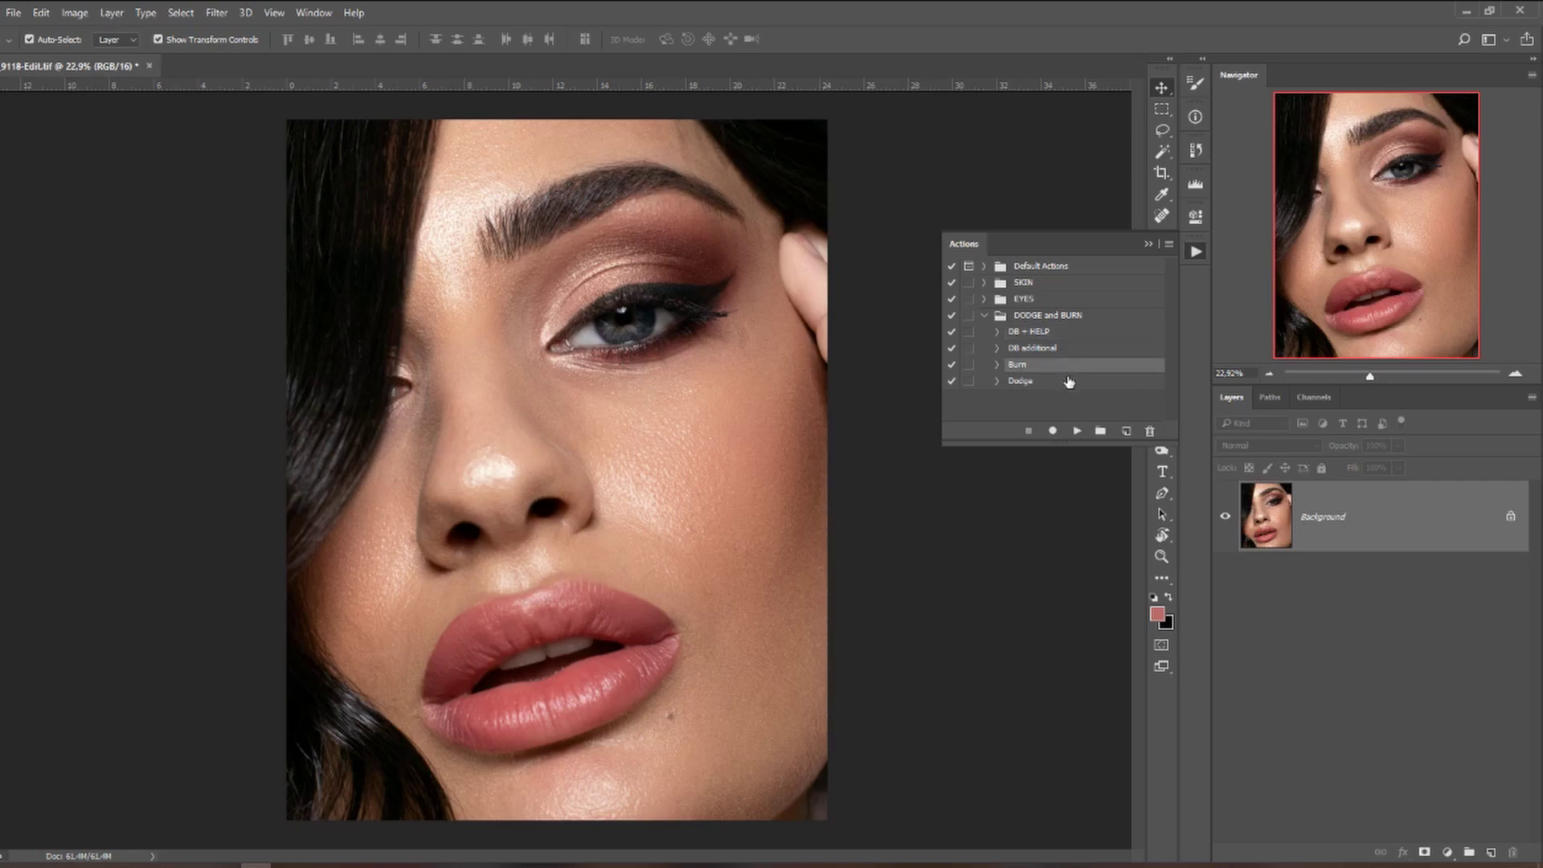
left_click(1072, 381)
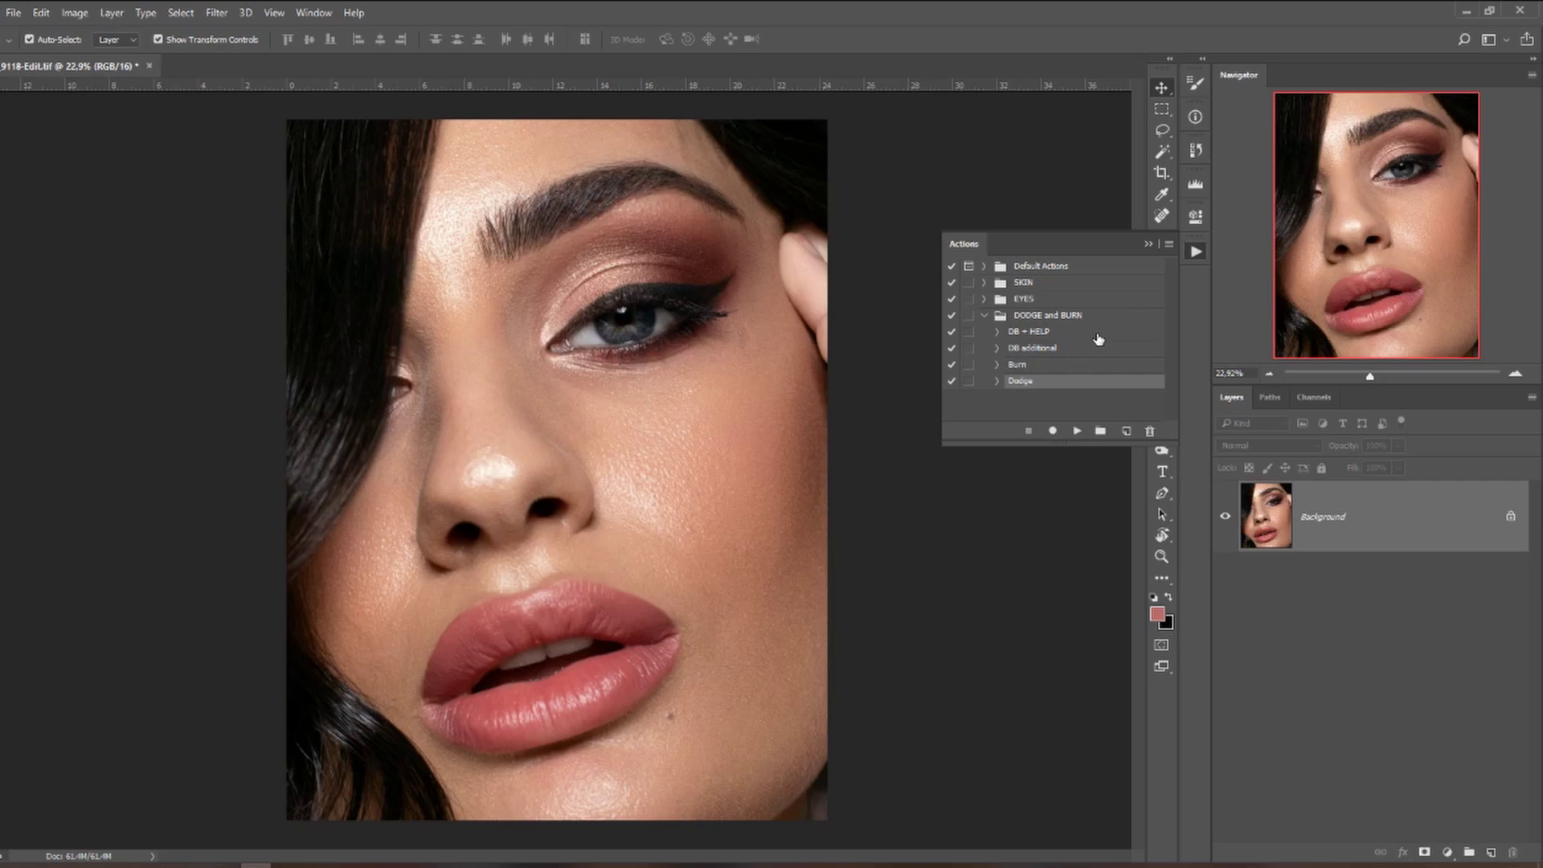
left_click(1045, 337)
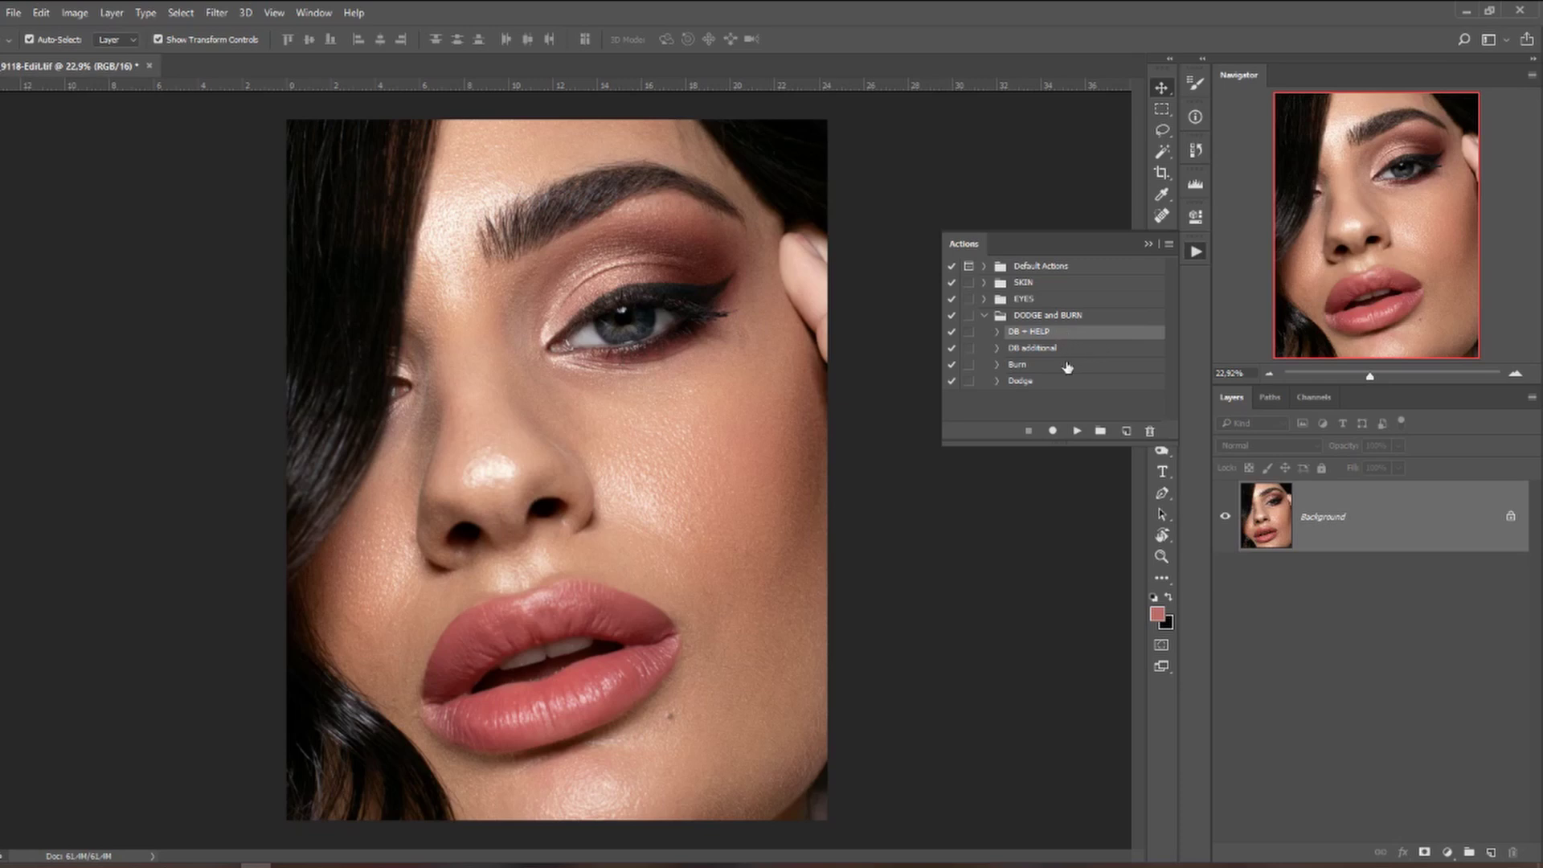
left_click(1076, 432)
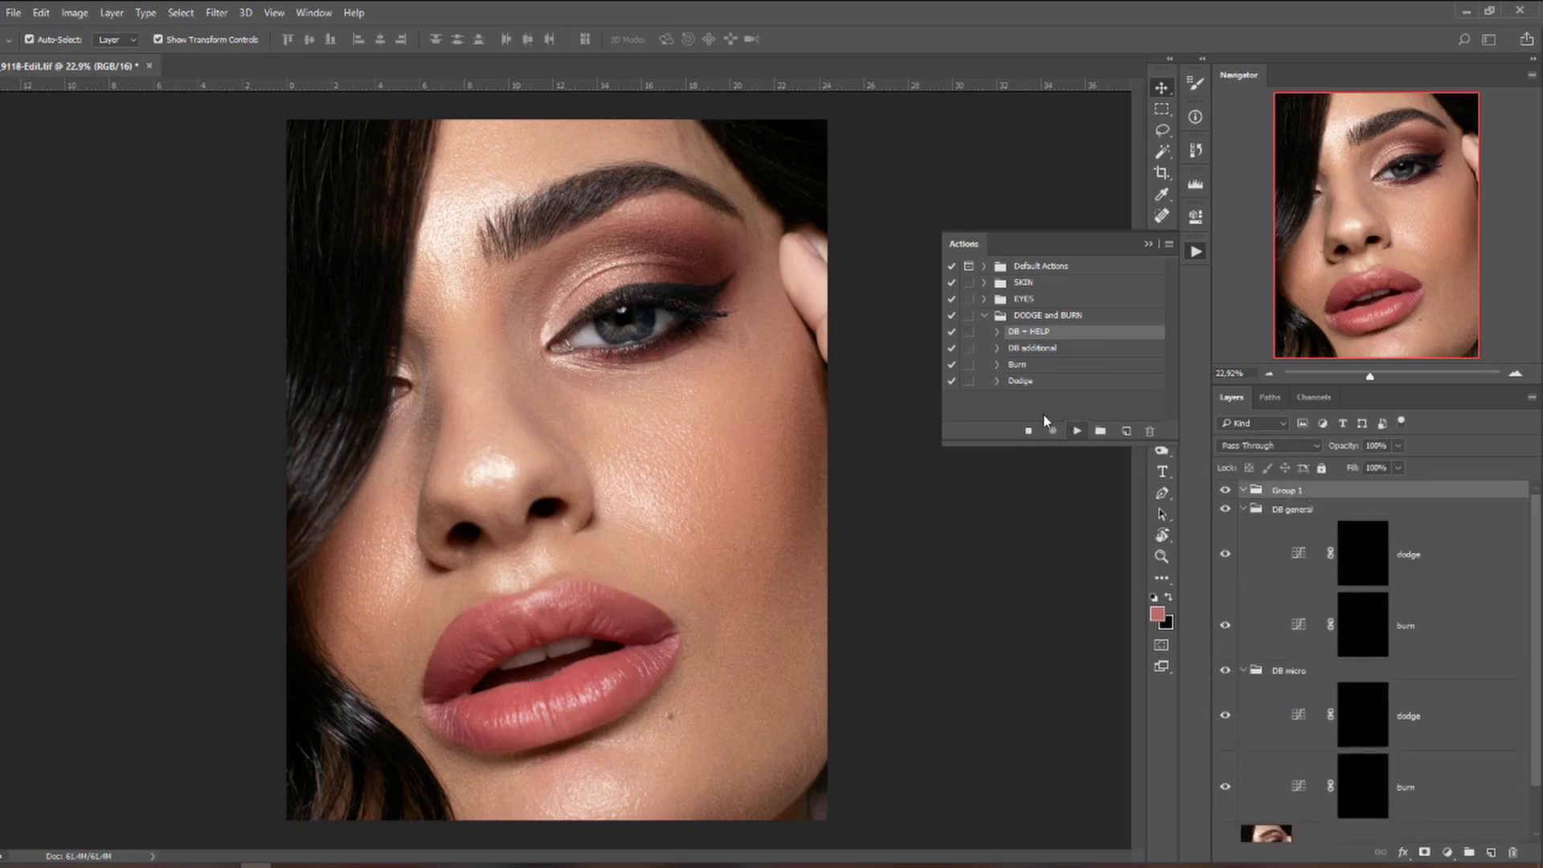
left_click(1148, 244)
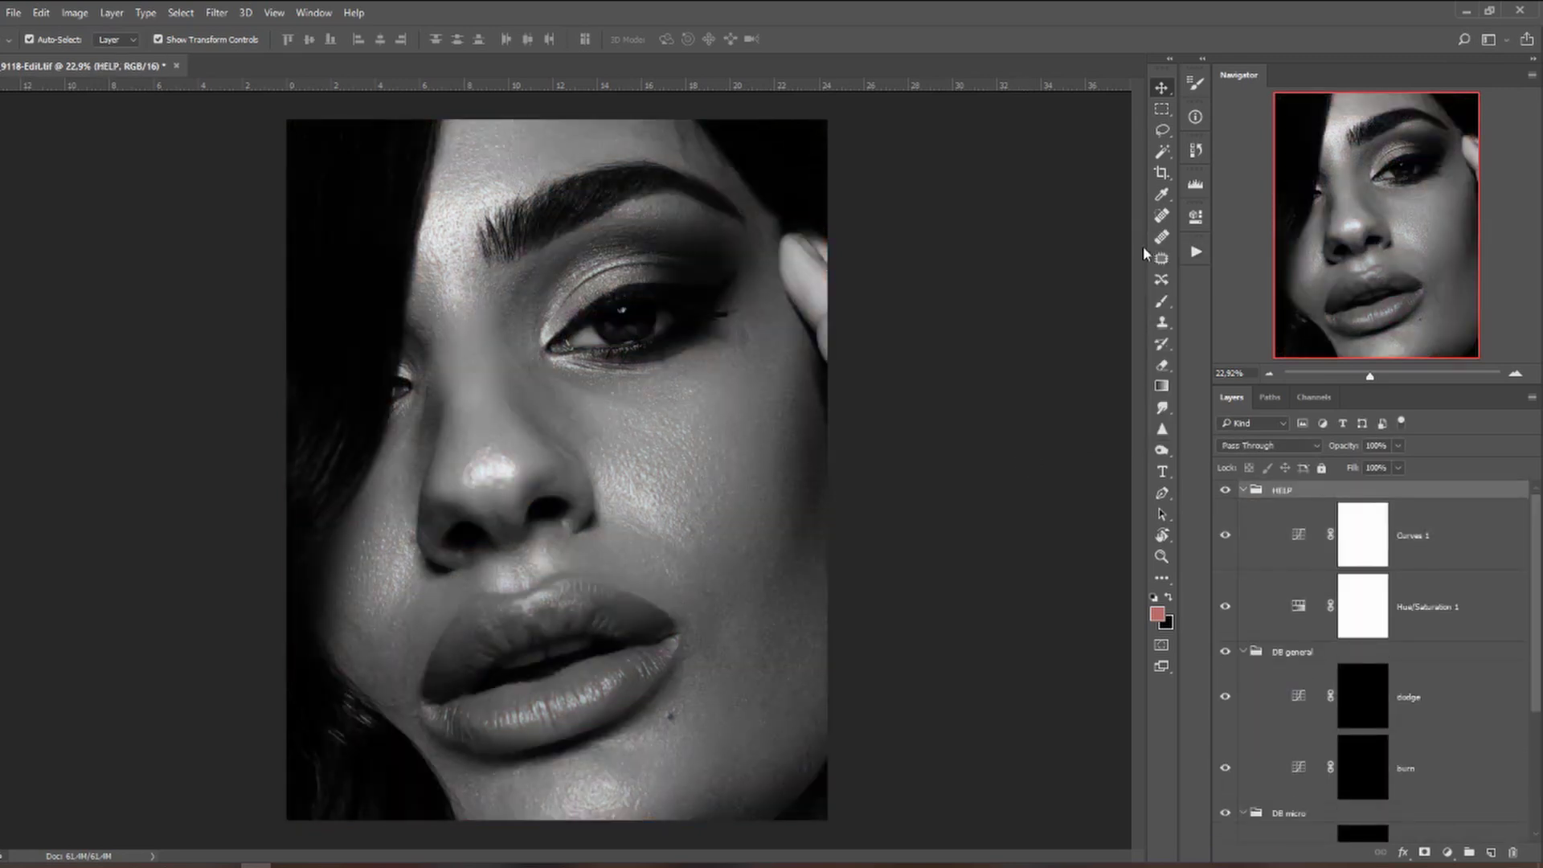
scroll(1274, 508, "down", 3)
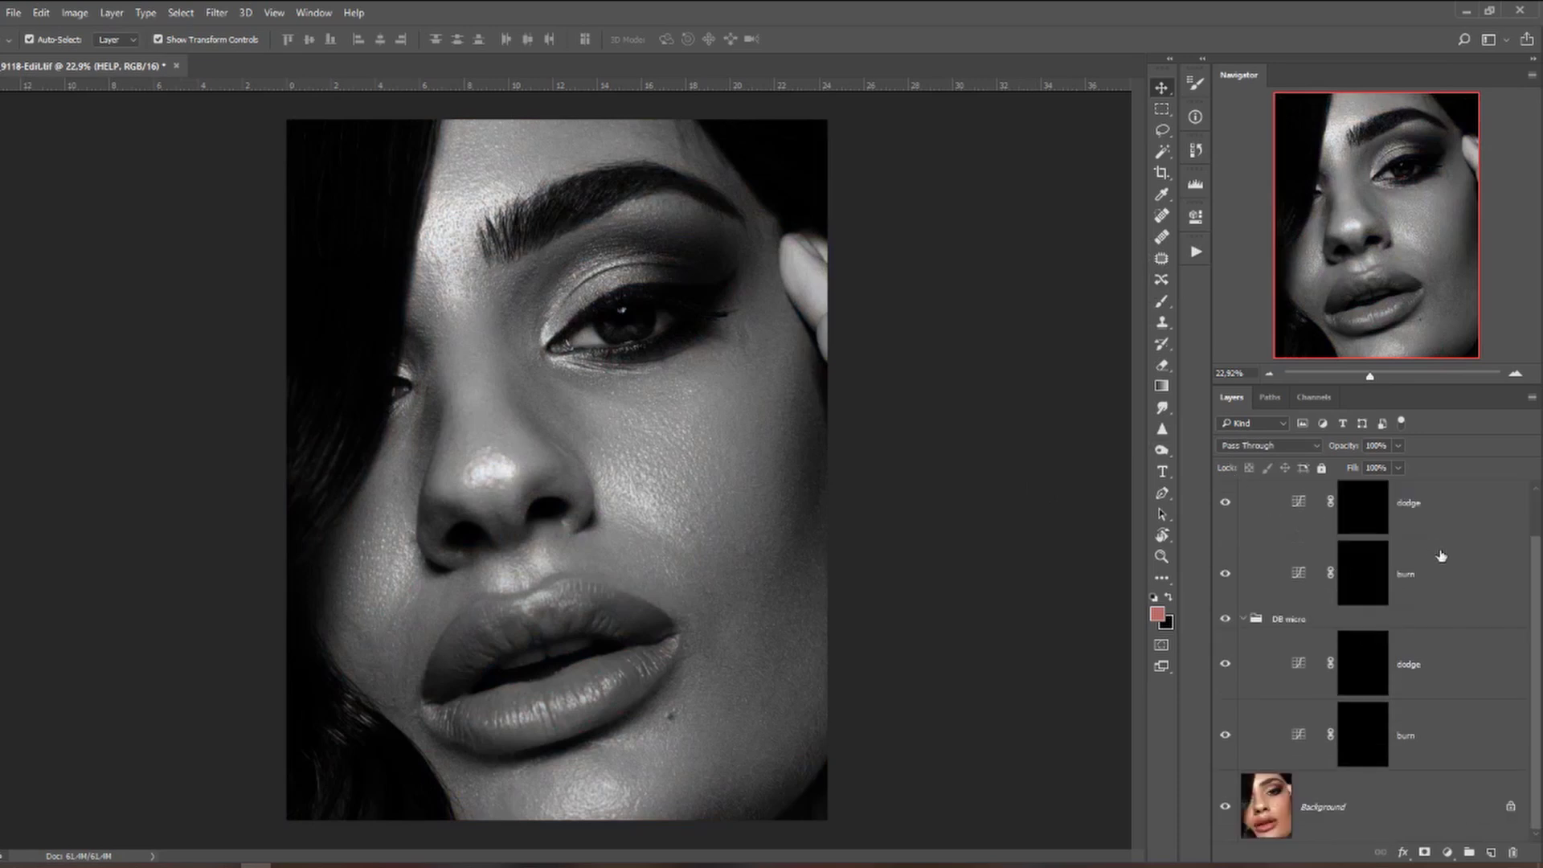
scroll(1302, 605, "up", 1)
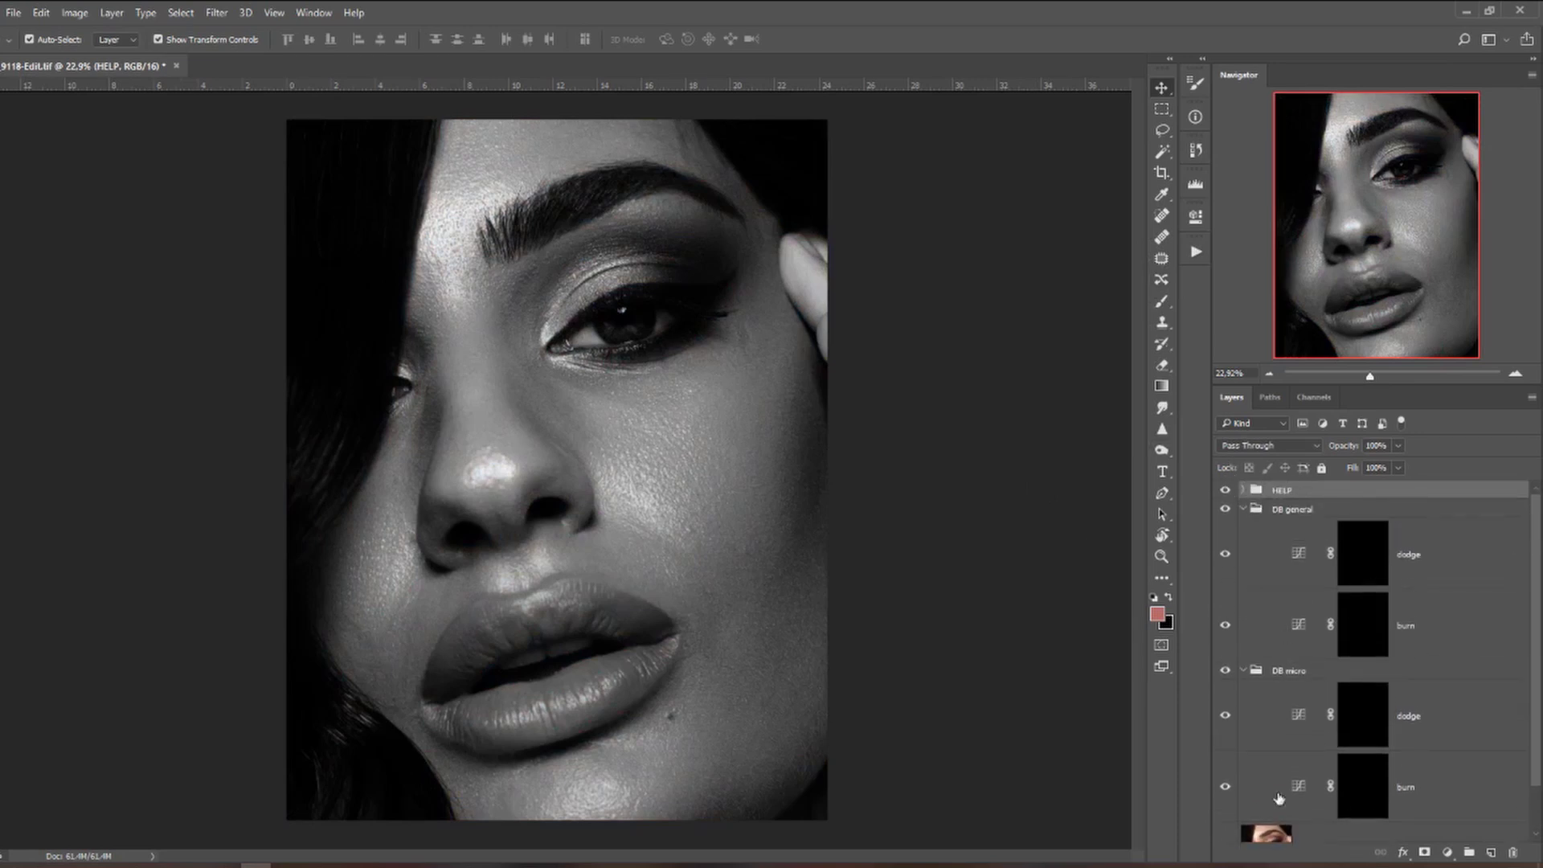
Activate the Brush tool and hide the HELP group to view the portrait in color.
key("z")
left_click_drag(662, 603, 677, 646)
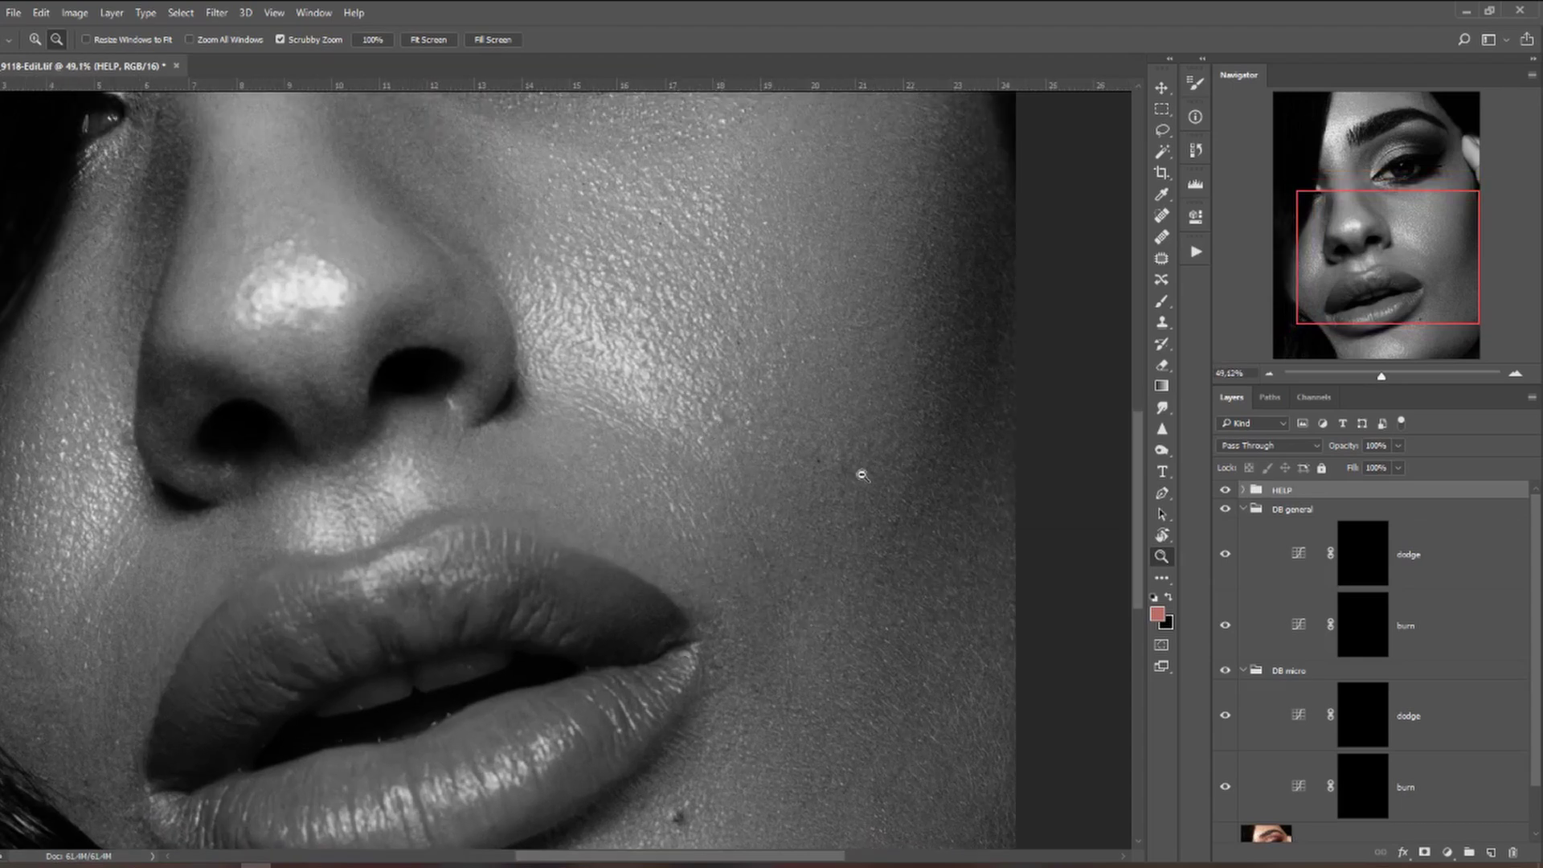
left_click(1162, 302)
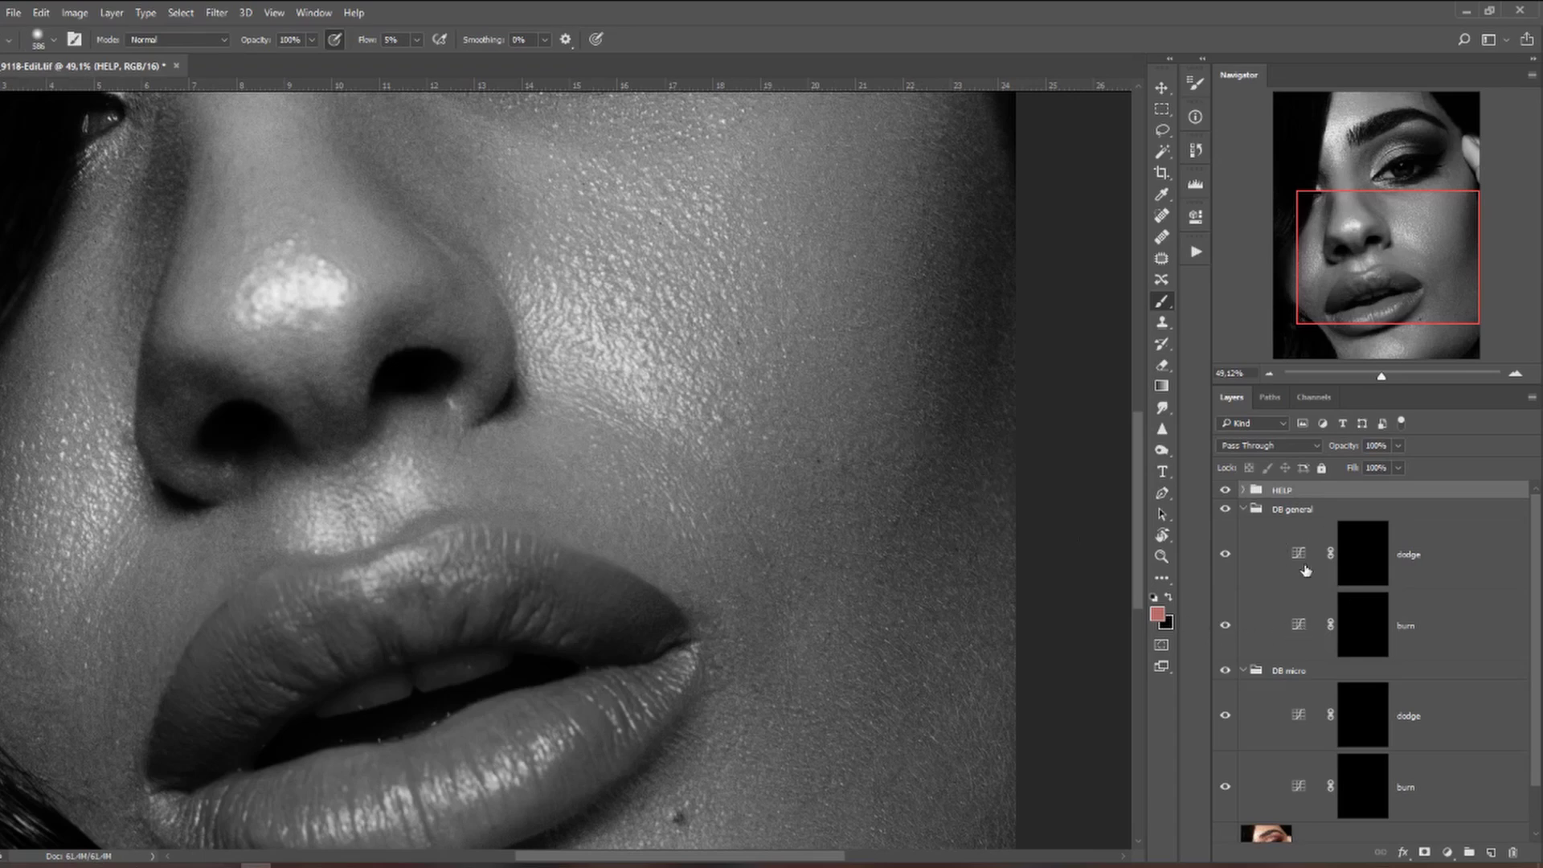
left_click(1225, 490)
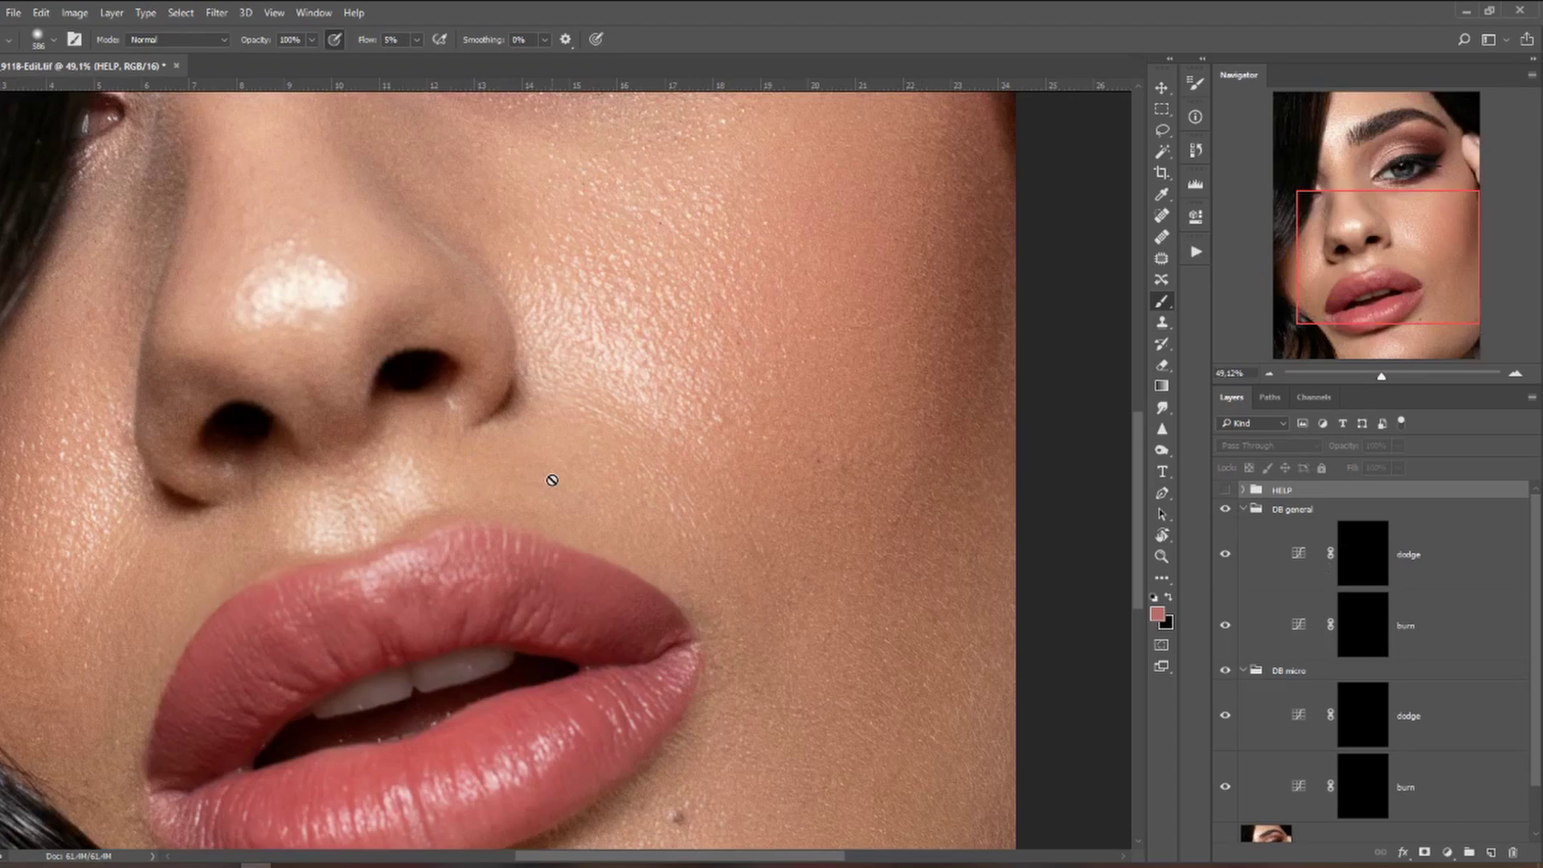
scroll(552, 480, "down", 5)
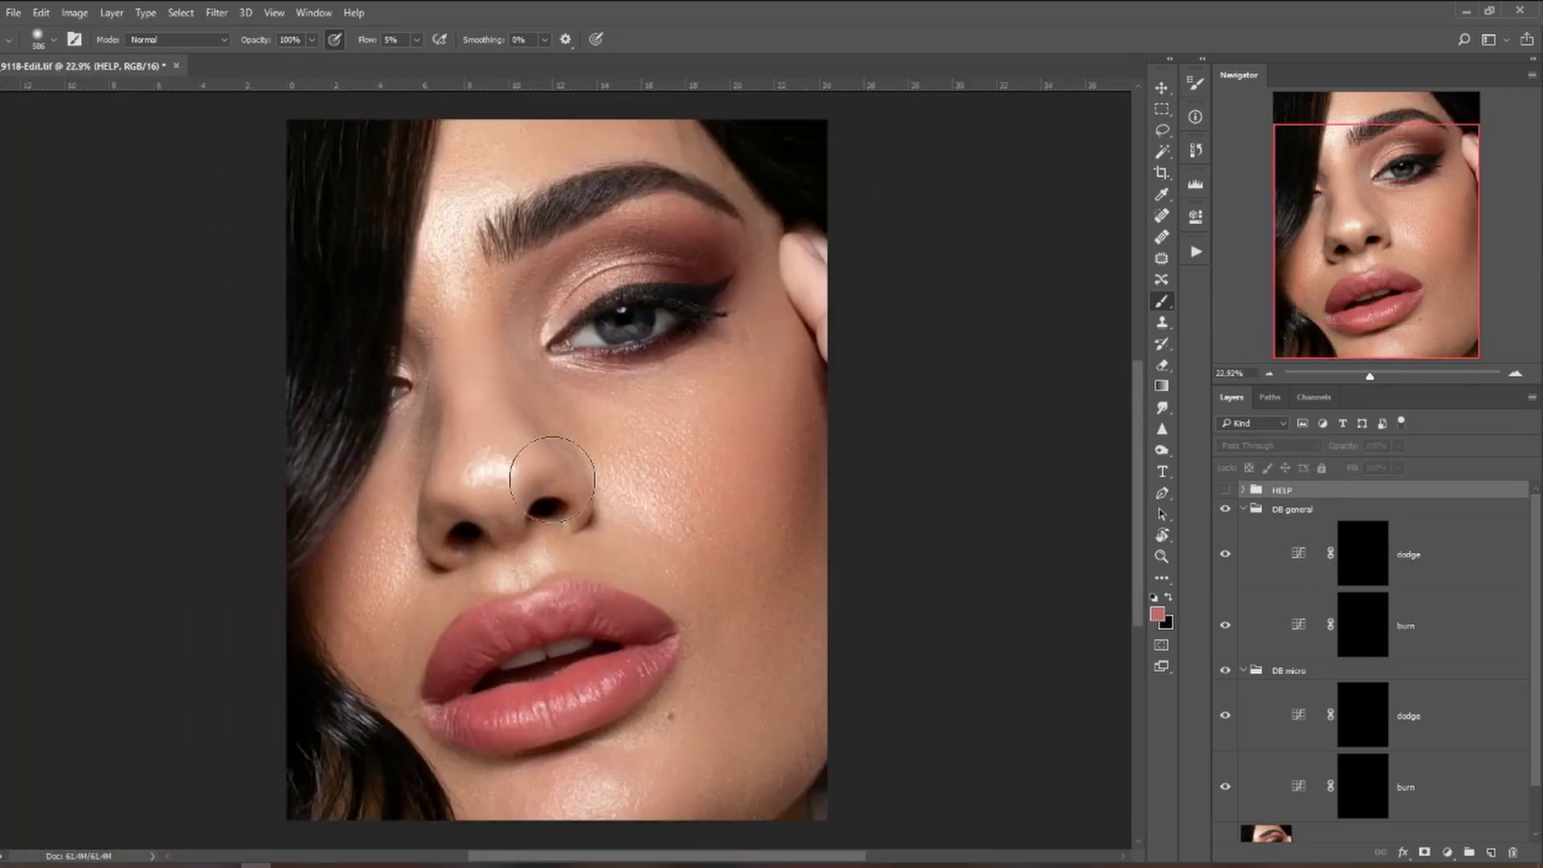
scroll(553, 480, "up", 1)
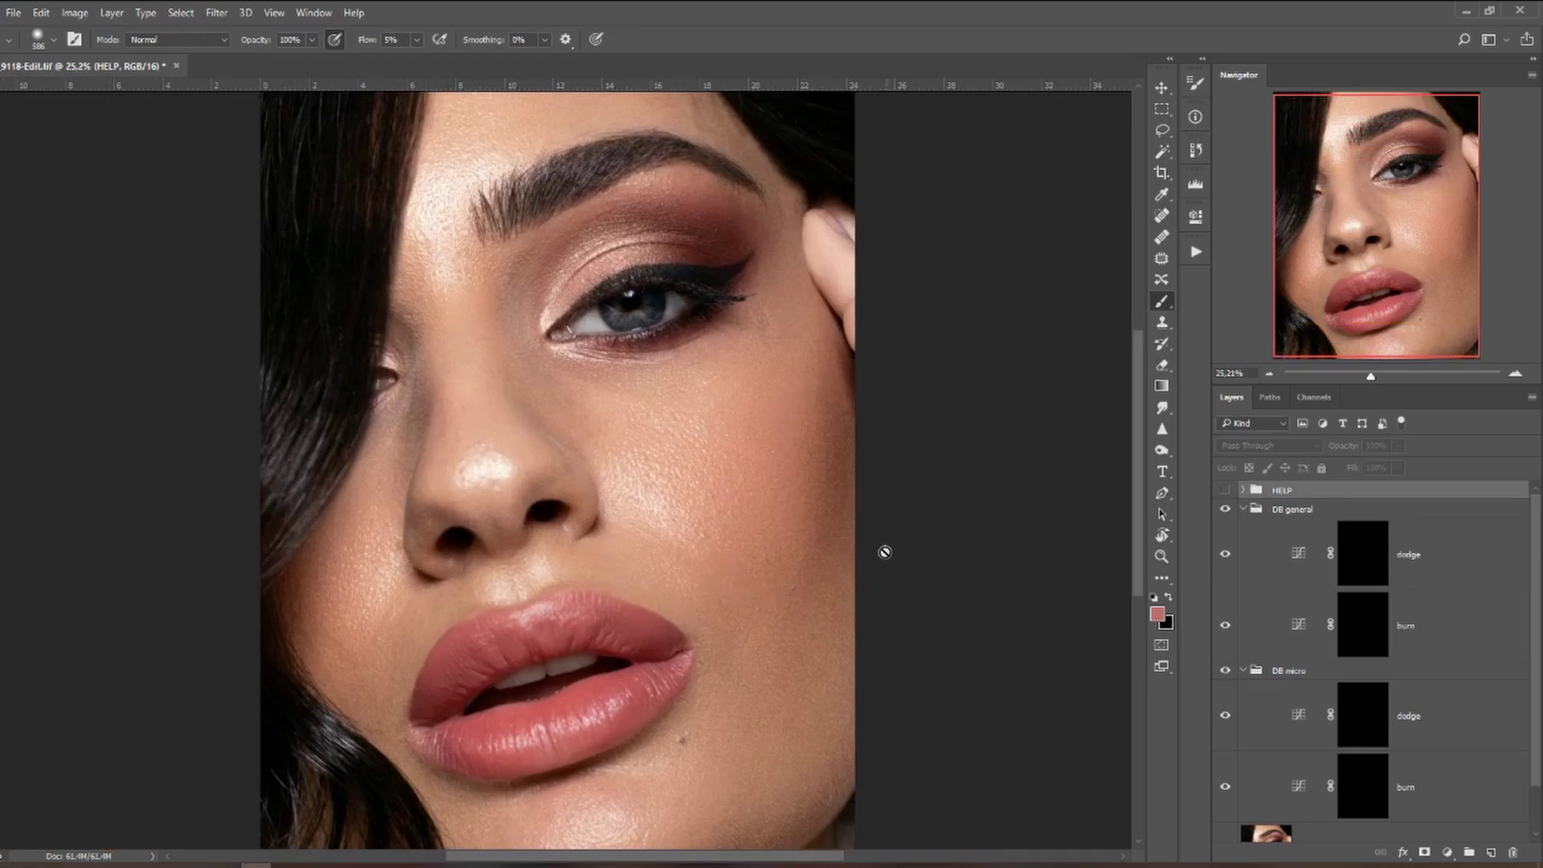
left_click(1358, 785)
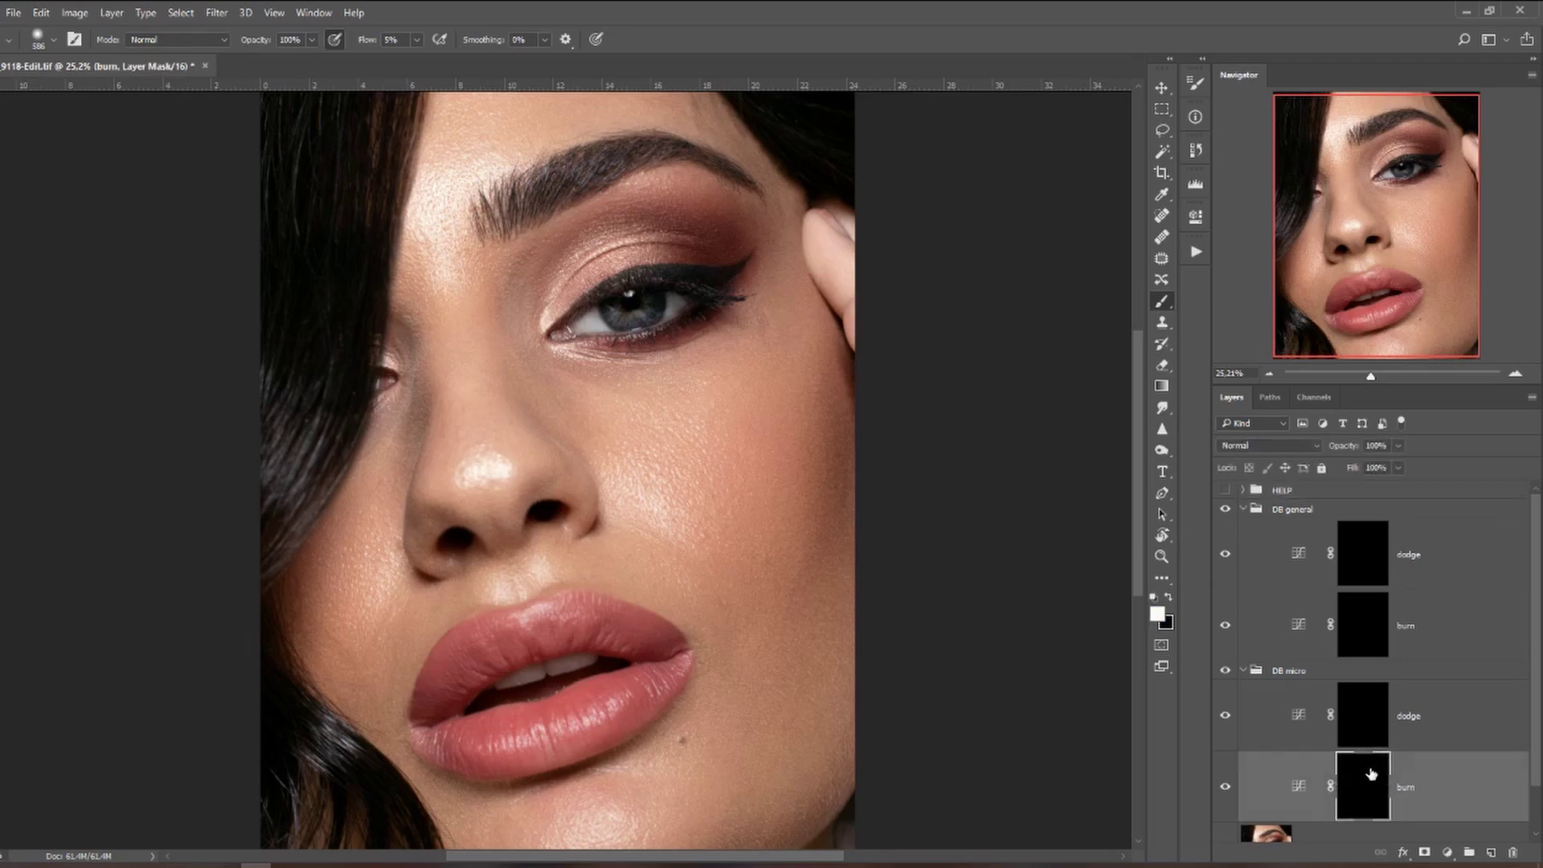
left_click(1367, 701)
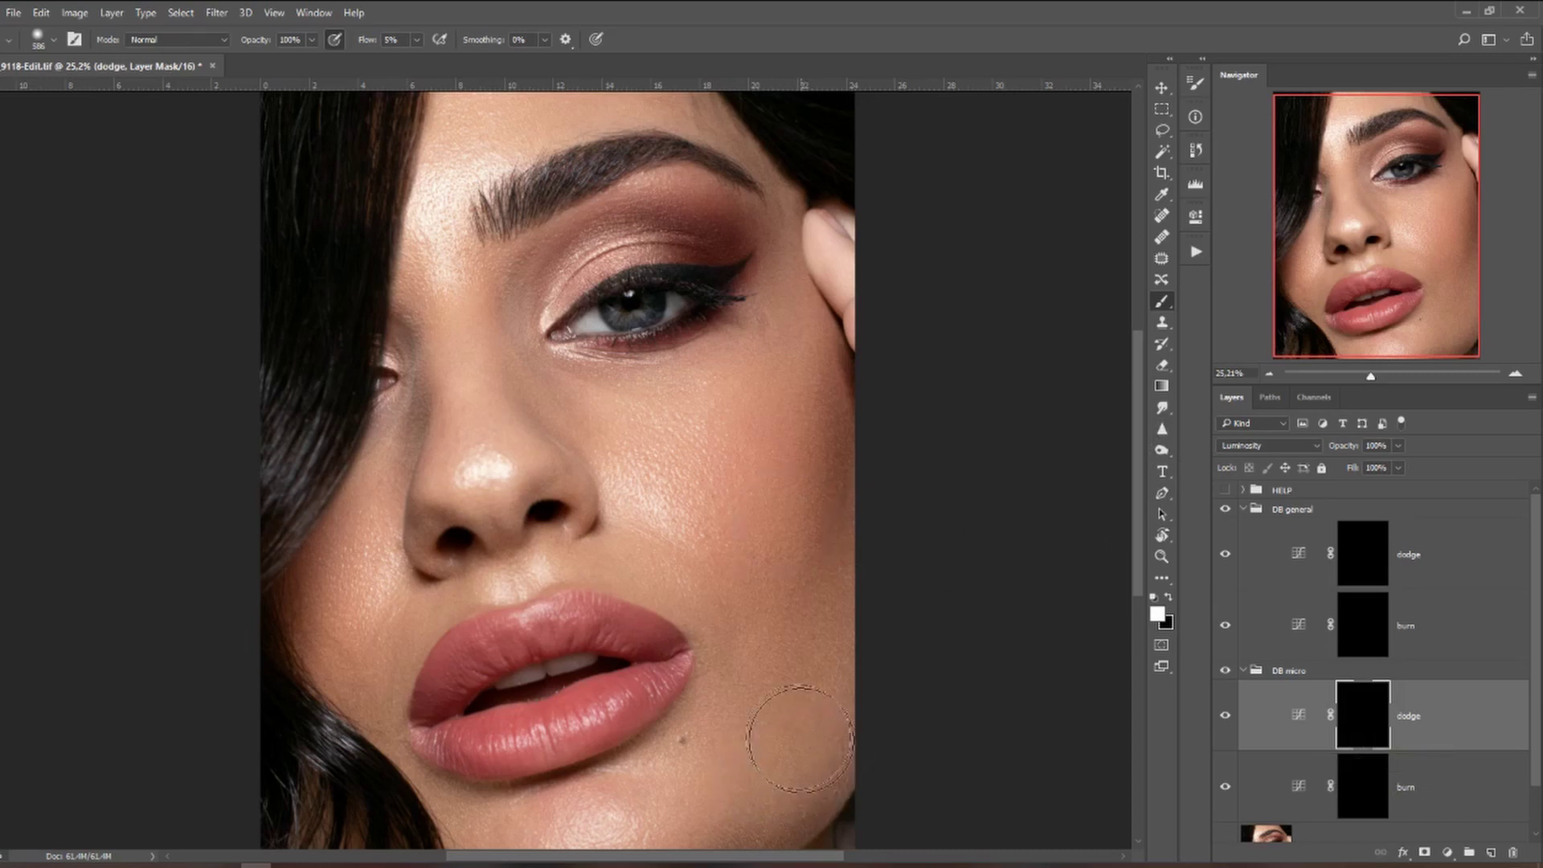
mouse_move(793, 704)
left_mouse_down()
mouse_move(765, 412)
mouse_move(757, 544)
mouse_move(754, 449)
mouse_move(858, 438)
mouse_move(829, 518)
mouse_move(837, 411)
mouse_move(822, 525)
mouse_move(671, 455)
mouse_move(917, 489)
mouse_move(703, 427)
mouse_move(819, 458)
left_mouse_up()
left_click(1495, 571)
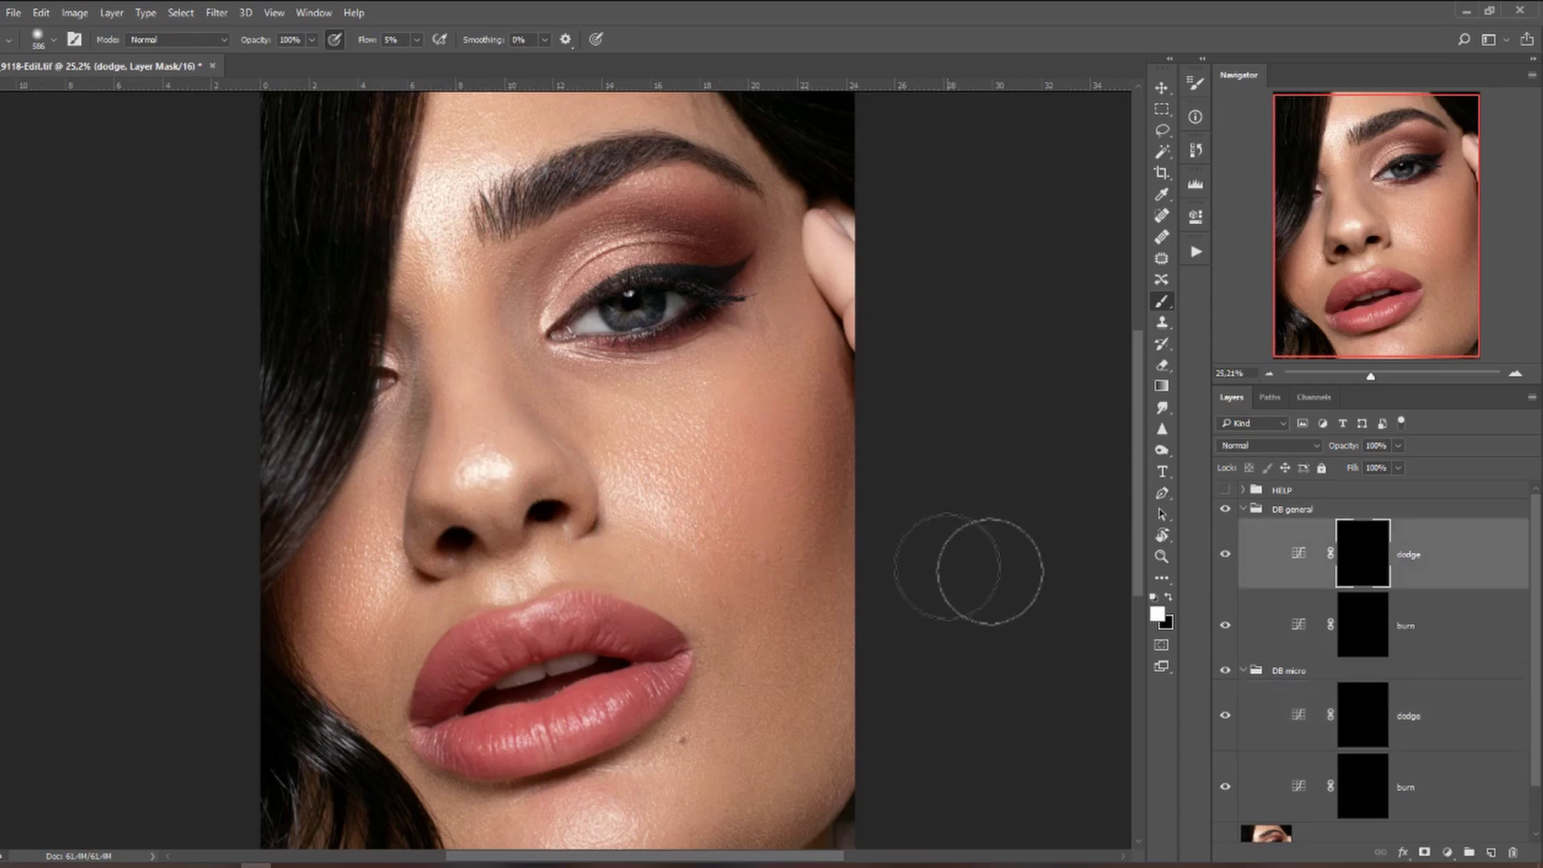
left_click(1433, 643)
Set the brush flow to 1% for the DB micro dodge mask and show the black-and-white HELP group.
left_click(1433, 715)
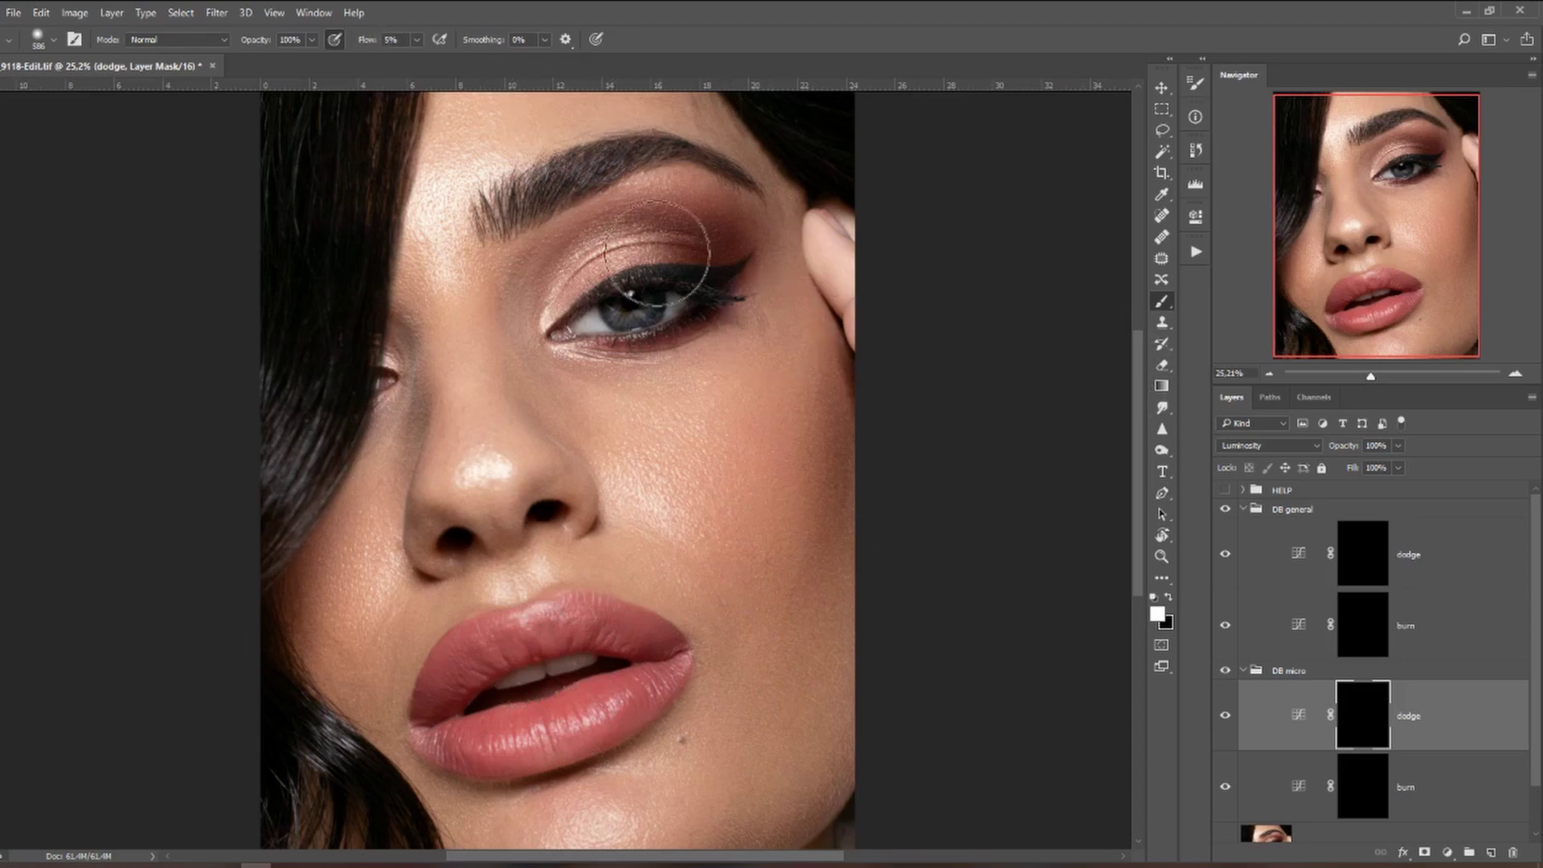
left_click(416, 39)
left_click_drag(415, 64, 408, 64)
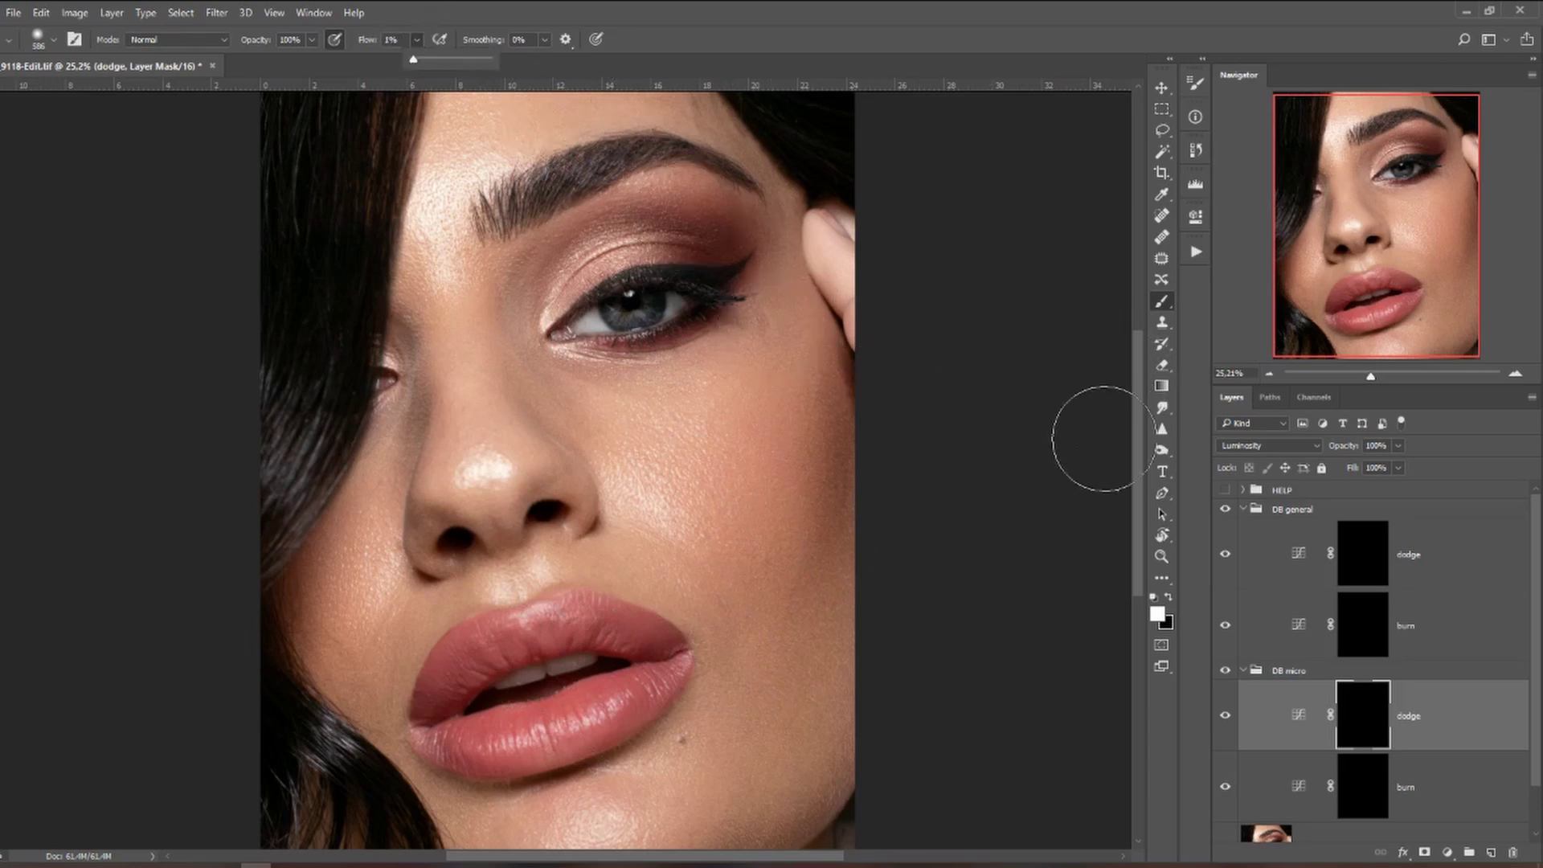
left_click(1192, 446)
left_click(1225, 490)
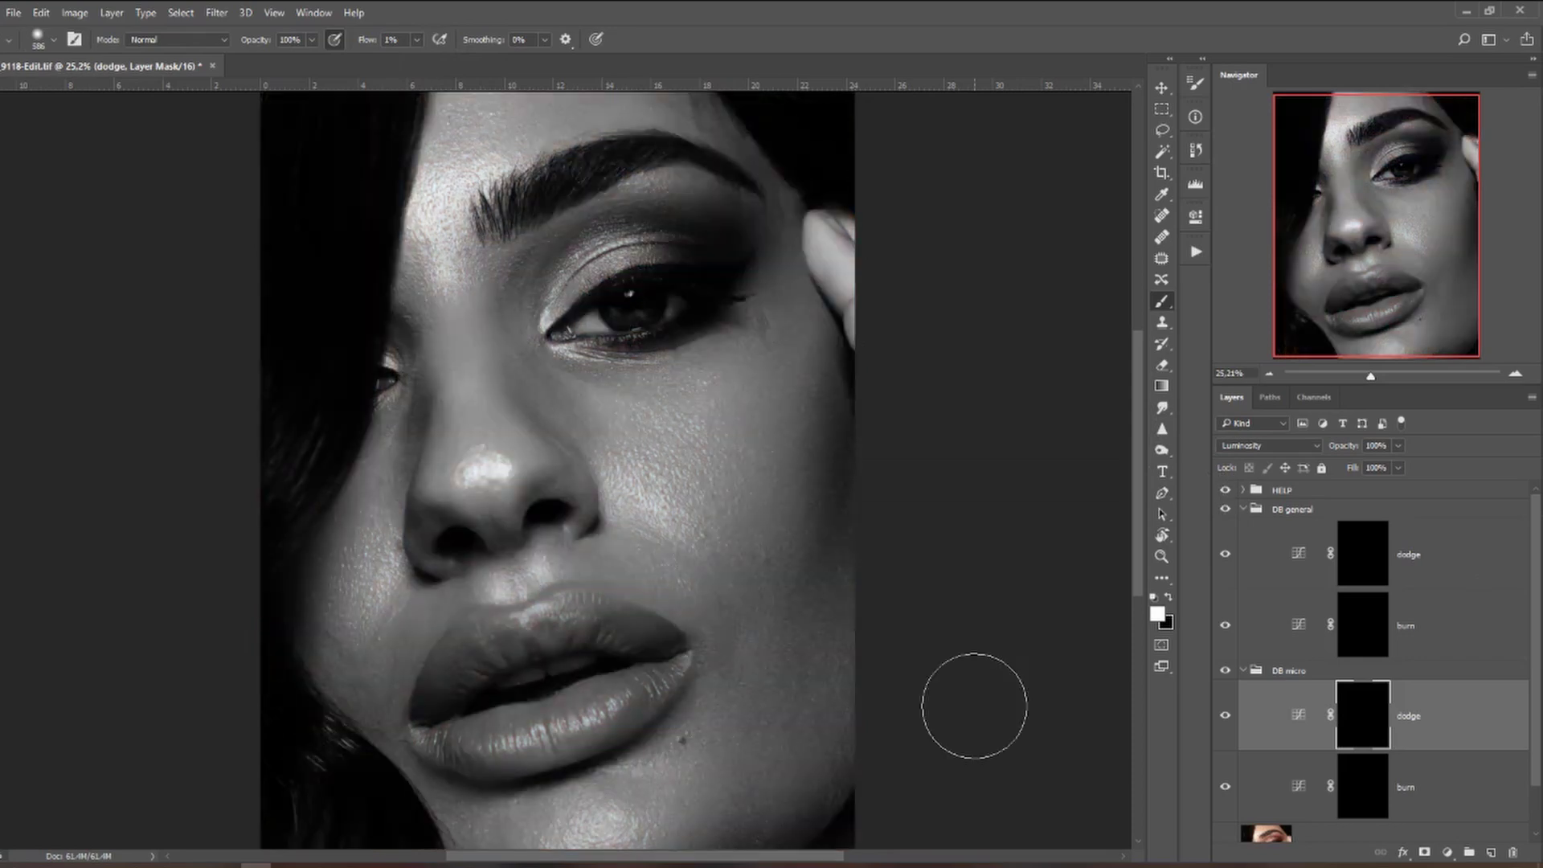
Reduce the brush size to 29 pixels for detailed dodging on the skin around the mouth.
scroll(812, 713, "up", 3)
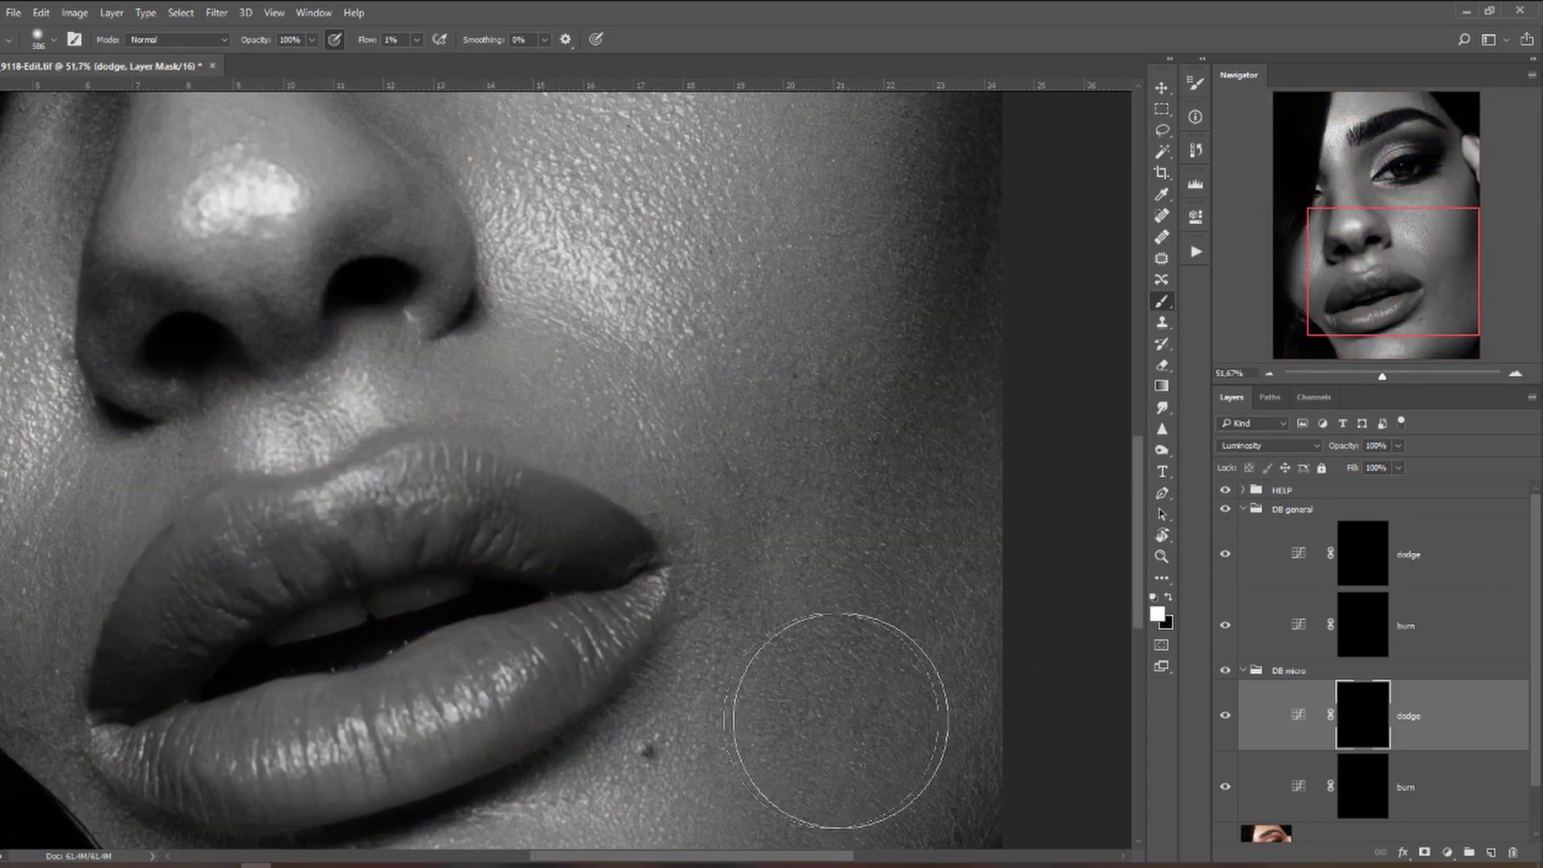
mouse_move(441, 561)
left_mouse_down()
mouse_move(949, 470)
mouse_move(837, 499)
left_mouse_up()
key("bracketleft")
key("bracketleft")
key("bracketleft")
key("bracketleft")
key("bracketleft")
key("bracketleft")
key("bracketleft")
key("bracketleft")
key("bracketleft")
key("bracketleft")
key("bracketleft")
key("bracketleft")
key("bracketleft")
key("bracketleft")
key("bracketleft")
key("bracketleft")
key("bracketleft")
key("bracketleft")
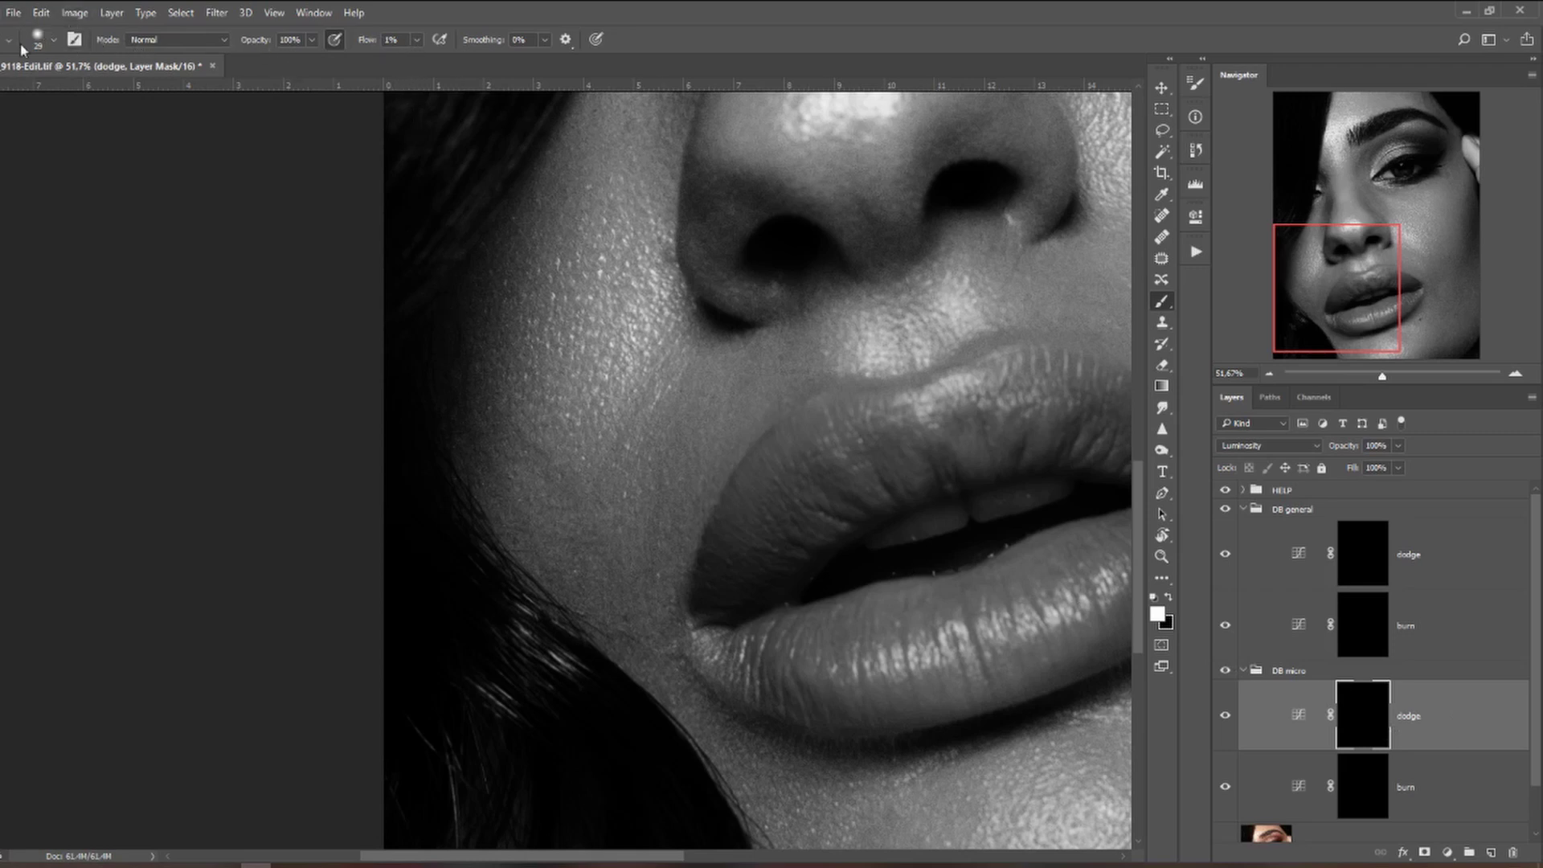
Set the brush flow to 3% and paint fine strokes on the DB micro dodge mask over the cheek beside the mouth.
left_click(416, 40)
left_click_drag(419, 61, 416, 61)
left_click(1354, 792)
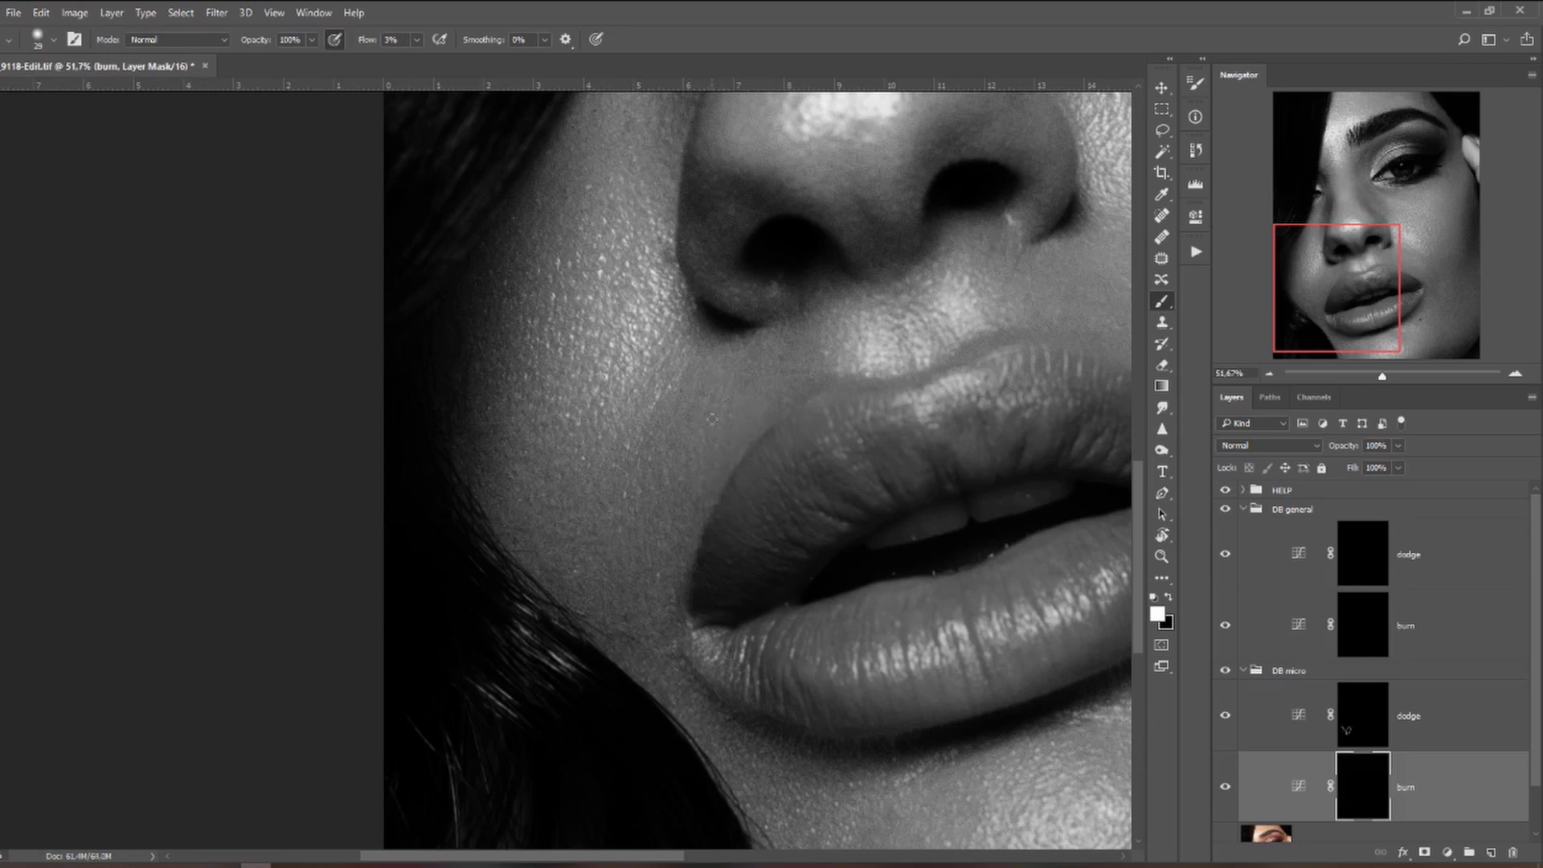
left_click(1371, 727)
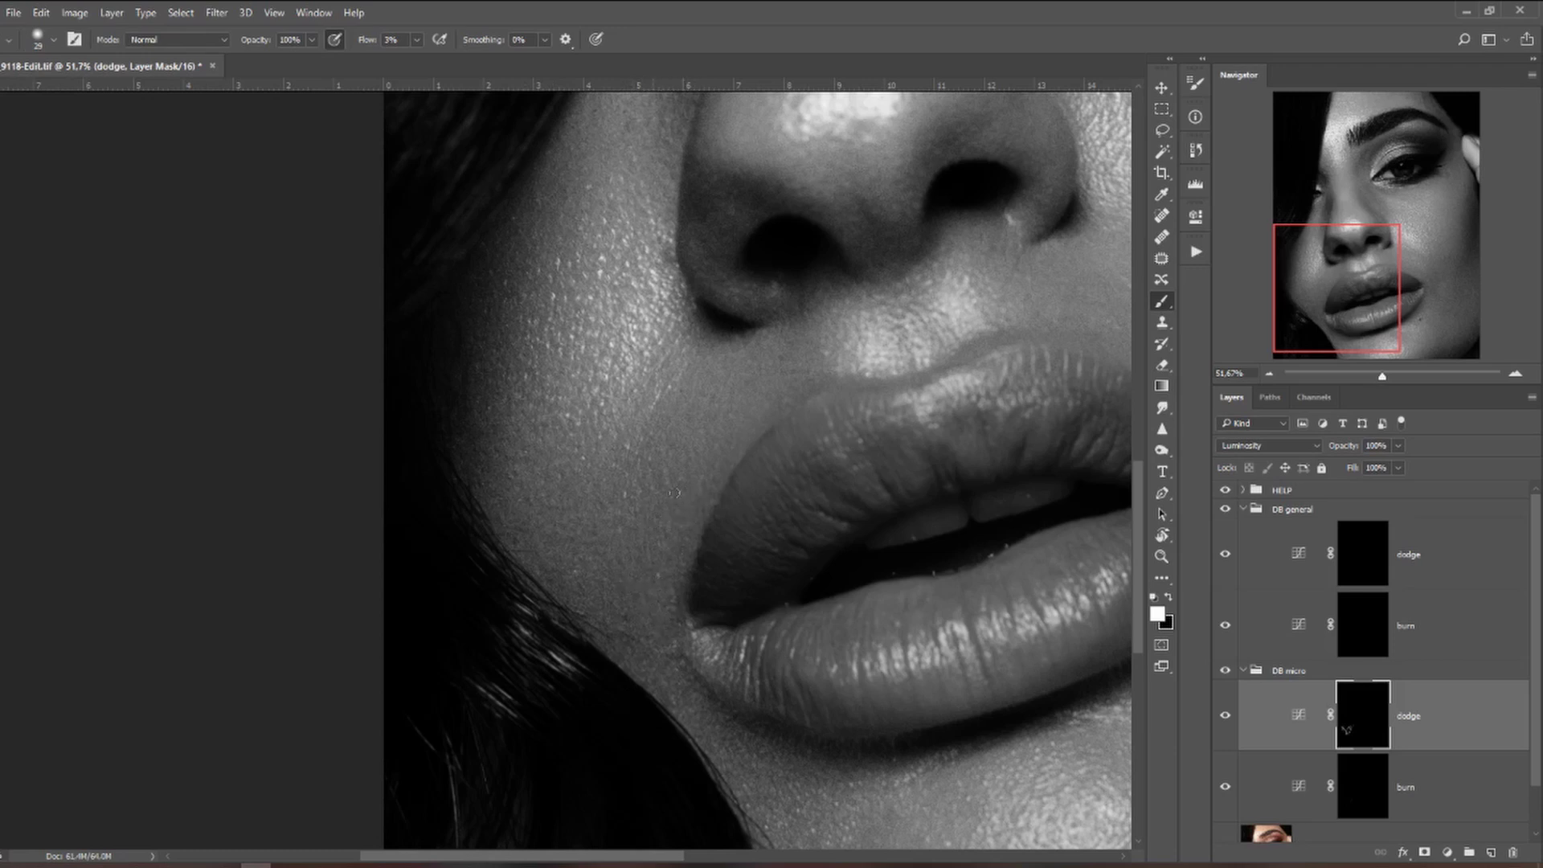
Toggle the DB micro group's visibility repeatedly to compare the skin with and without the micro dodging.
left_click(1224, 672)
left_click(1225, 675)
left_click(1225, 672)
left_click(1226, 673)
left_click(1225, 676)
left_click(1226, 676)
left_click(1226, 677)
left_click(1226, 677)
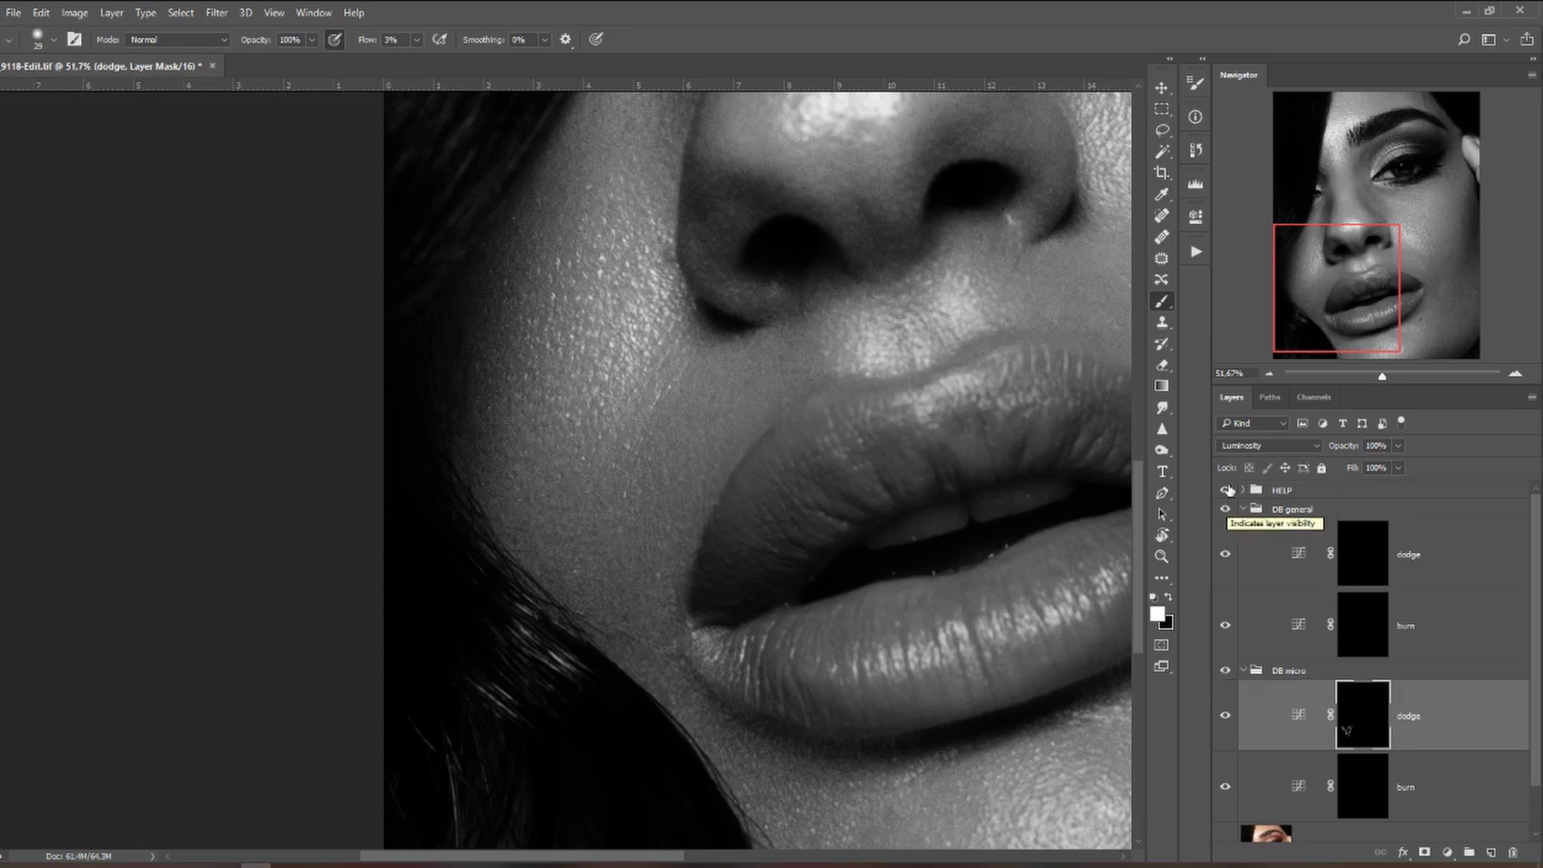
Hide the HELP group to view the whole portrait in color.
left_click(1224, 490)
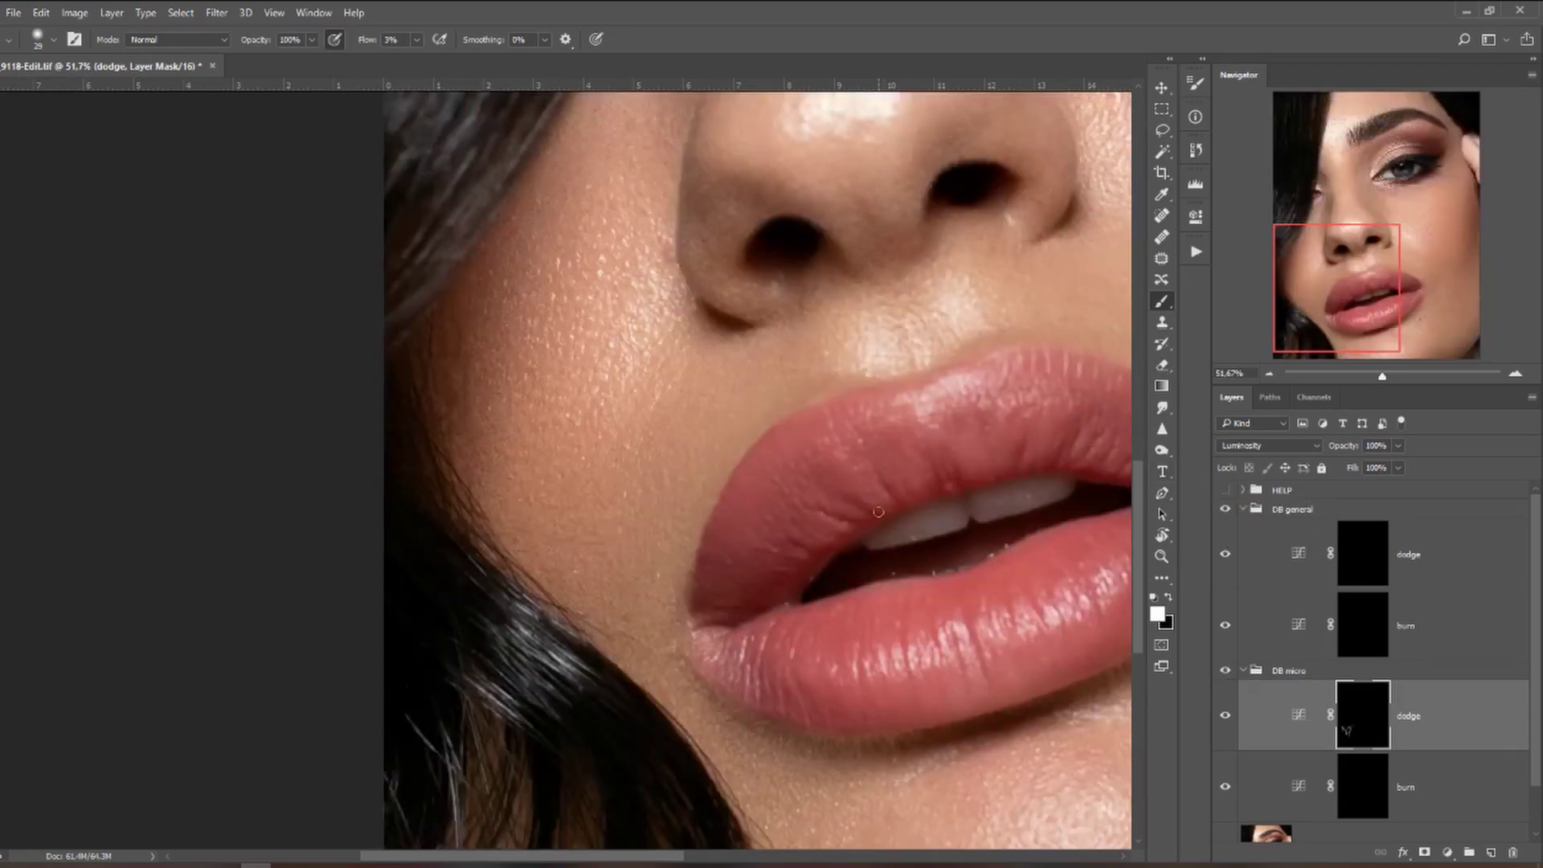
scroll(304, 605, "down", 5)
scroll(304, 605, "up", 2)
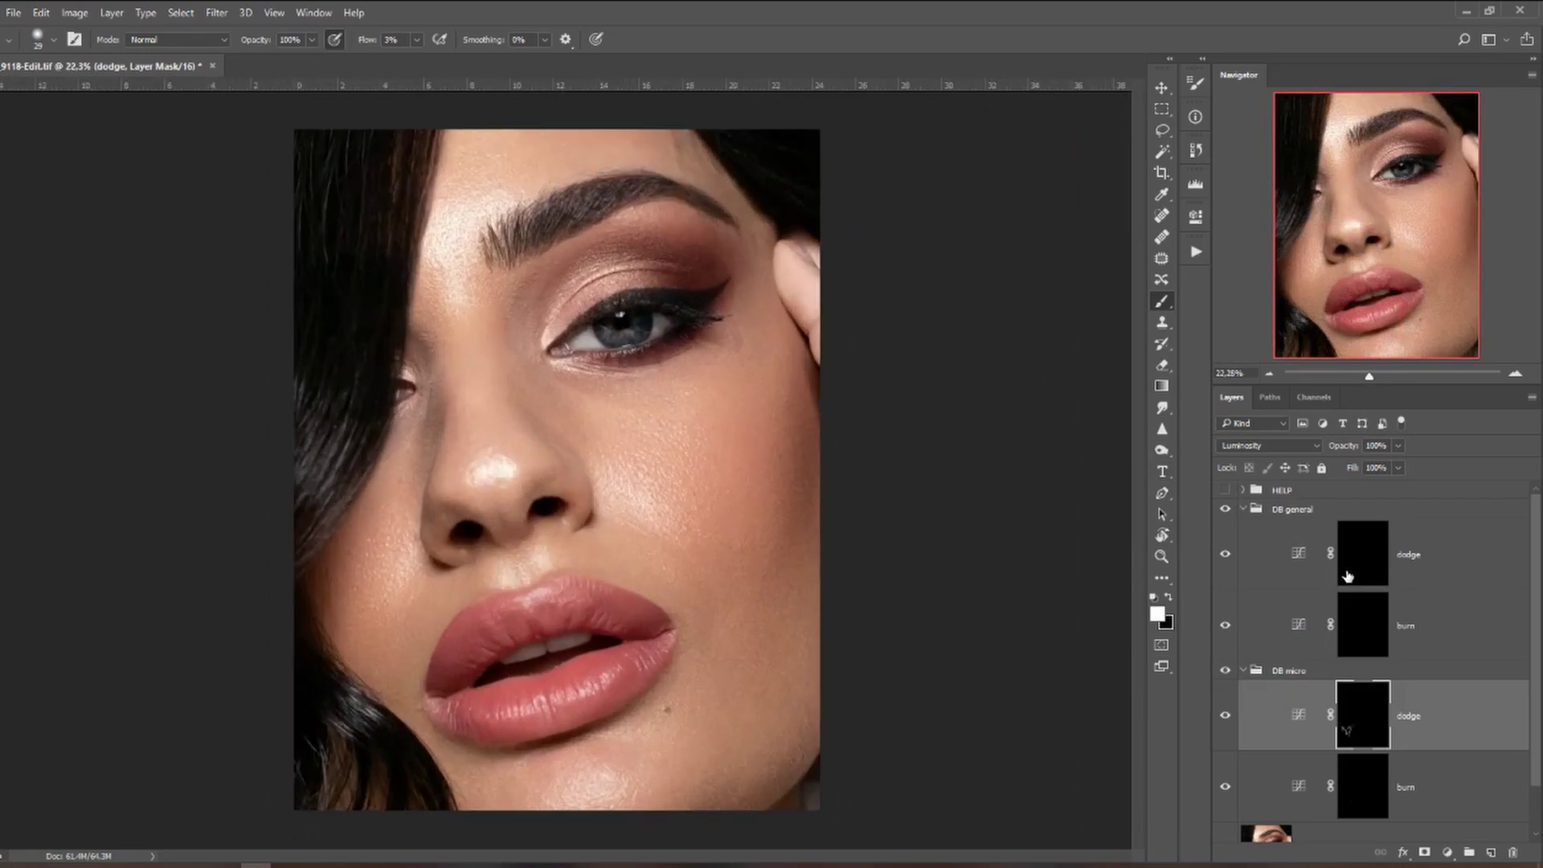
Paint the facial highlights on the DB general dodge mask with a 406-pixel brush at 12% flow.
left_click(1348, 577)
left_click_drag(416, 40, 425, 67)
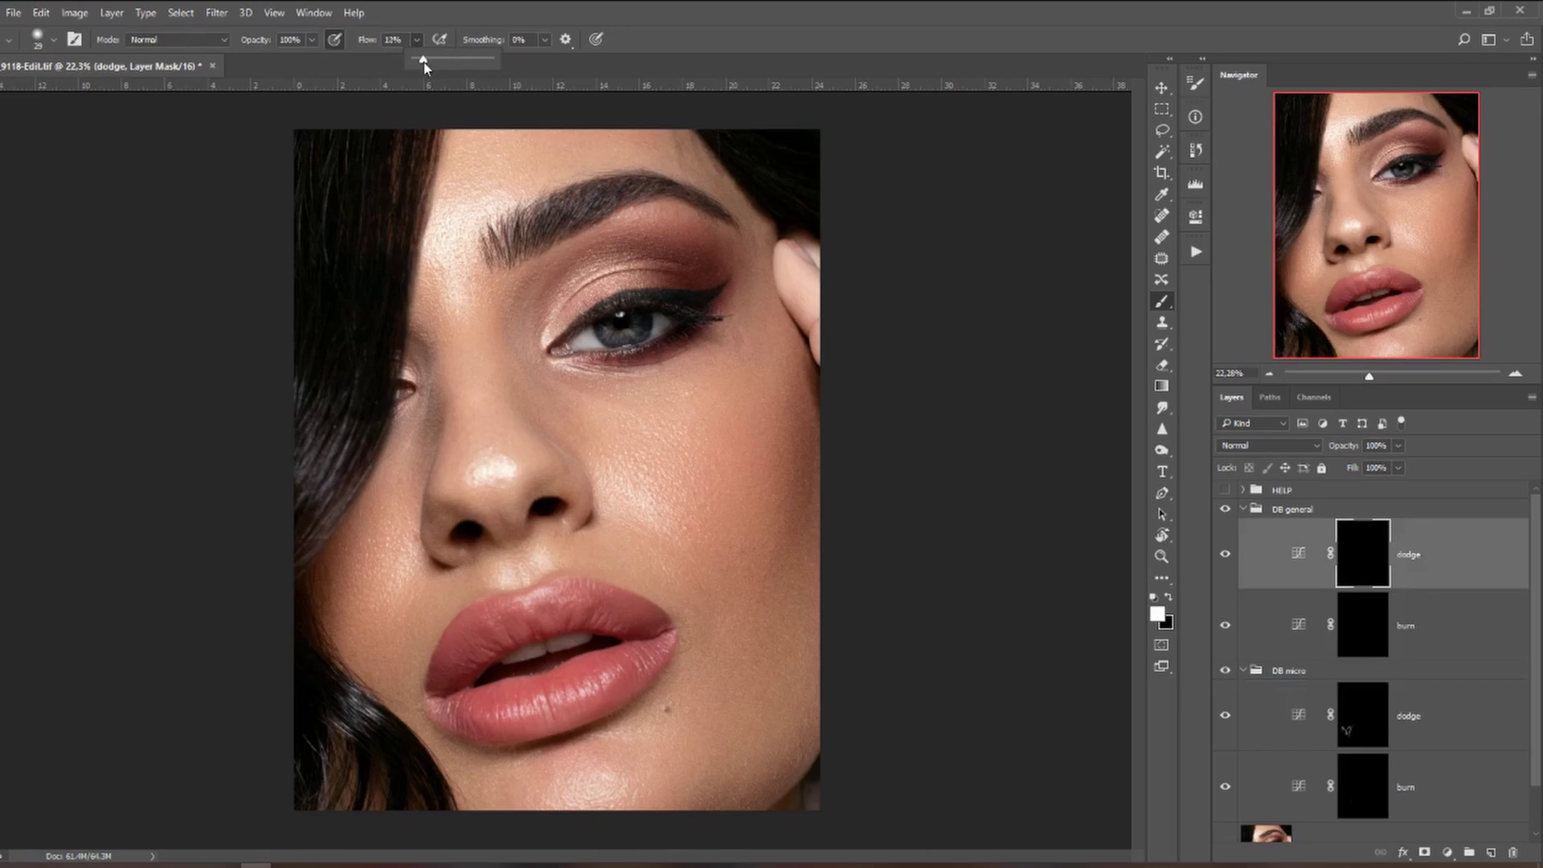
mouse_move(459, 157)
left_mouse_down()
mouse_move(505, 181)
mouse_move(426, 191)
mouse_move(465, 224)
mouse_move(489, 212)
mouse_move(458, 223)
mouse_move(443, 268)
mouse_move(507, 201)
mouse_move(475, 208)
mouse_move(469, 290)
mouse_move(456, 273)
mouse_move(481, 184)
mouse_move(424, 277)
mouse_move(444, 337)
mouse_move(656, 479)
mouse_move(596, 448)
mouse_move(658, 507)
mouse_move(623, 504)
mouse_move(566, 348)
mouse_move(471, 470)
mouse_move(509, 462)
mouse_move(378, 542)
mouse_move(409, 600)
mouse_move(513, 591)
mouse_move(550, 559)
mouse_move(493, 753)
mouse_move(488, 736)
mouse_move(626, 688)
mouse_move(588, 757)
left_mouse_up()
key("shift+1")
key("shift+2")
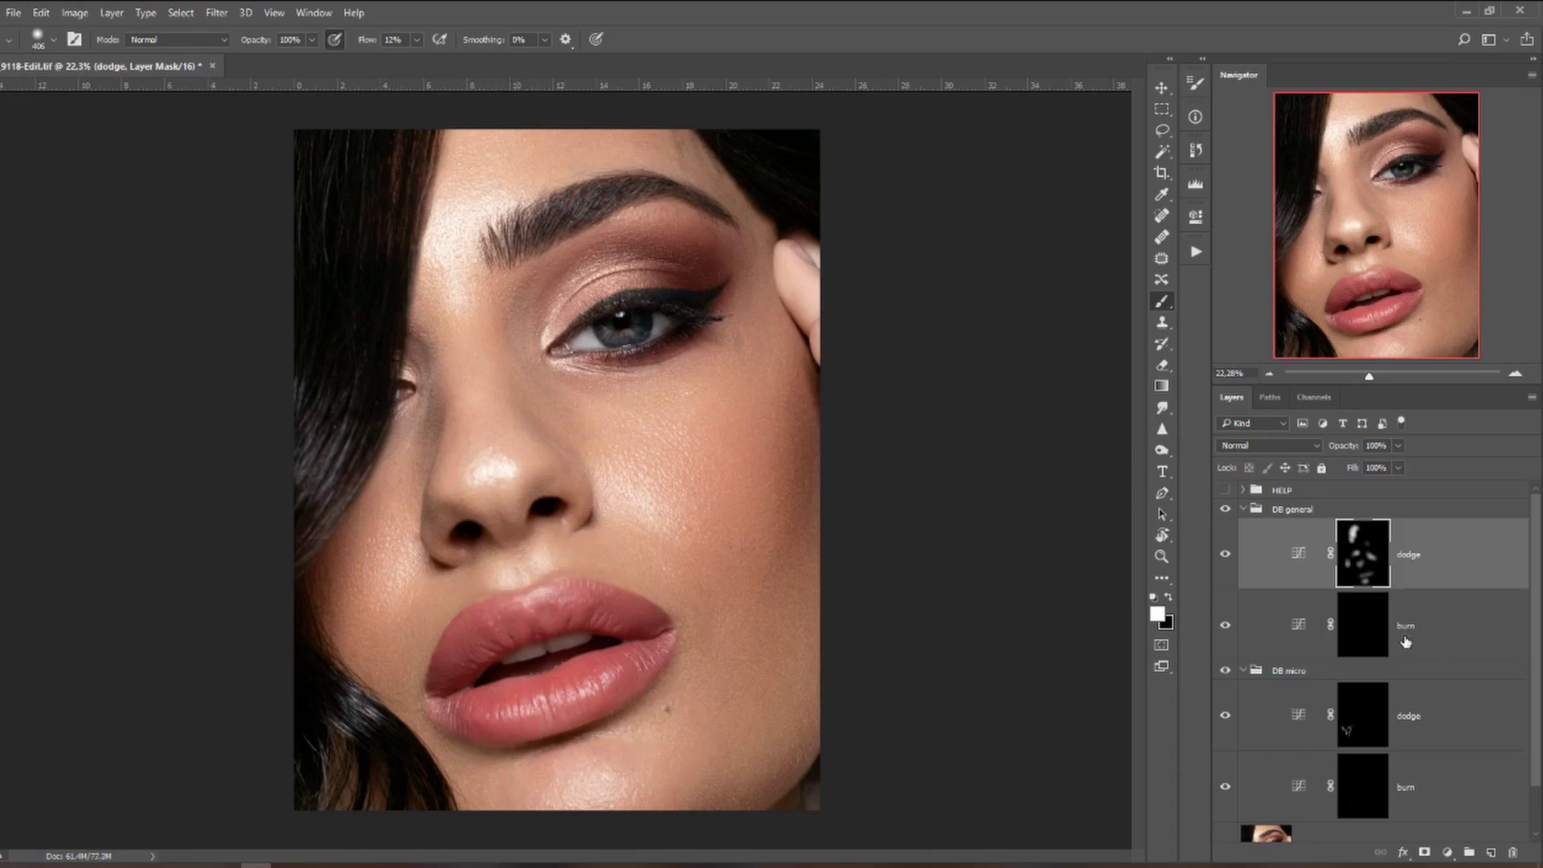
Set the brush flow to 4% and paint the face's shadow contours on the DB general burn mask.
left_click(1407, 643)
left_click(417, 40)
left_click_drag(417, 62, 412, 64)
left_click(796, 348)
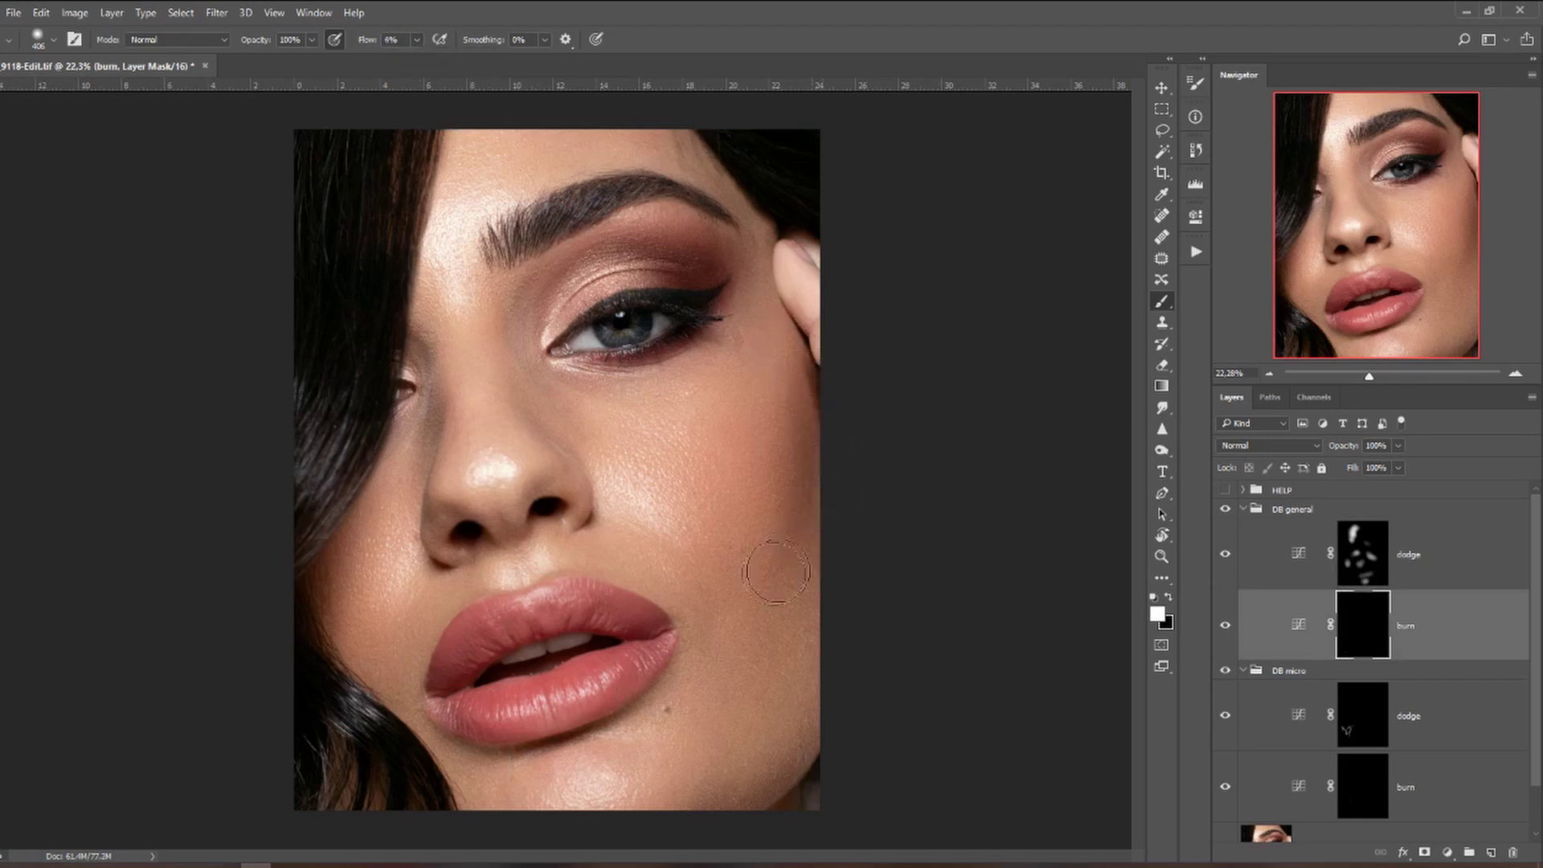
mouse_move(493, 712)
left_mouse_down()
mouse_move(606, 730)
mouse_move(538, 737)
mouse_move(523, 403)
mouse_move(670, 201)
mouse_move(699, 265)
mouse_move(691, 321)
left_mouse_up()
Paint additional highlight strokes on the DB general dodge mask and inspect the finished portrait up close and as a whole.
left_click(1381, 573)
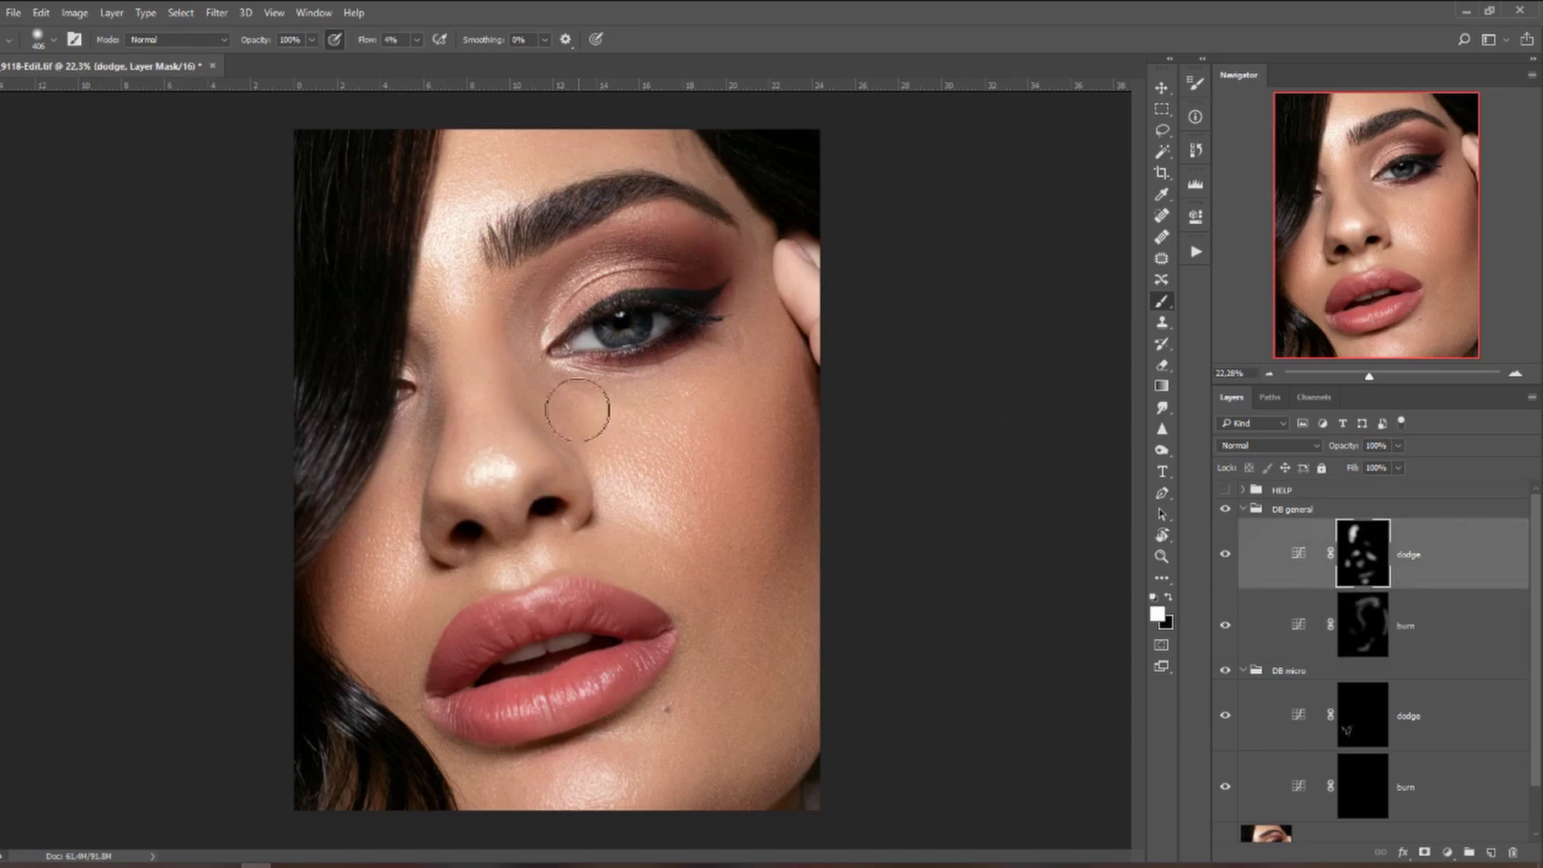
left_click_drag(482, 528, 460, 540)
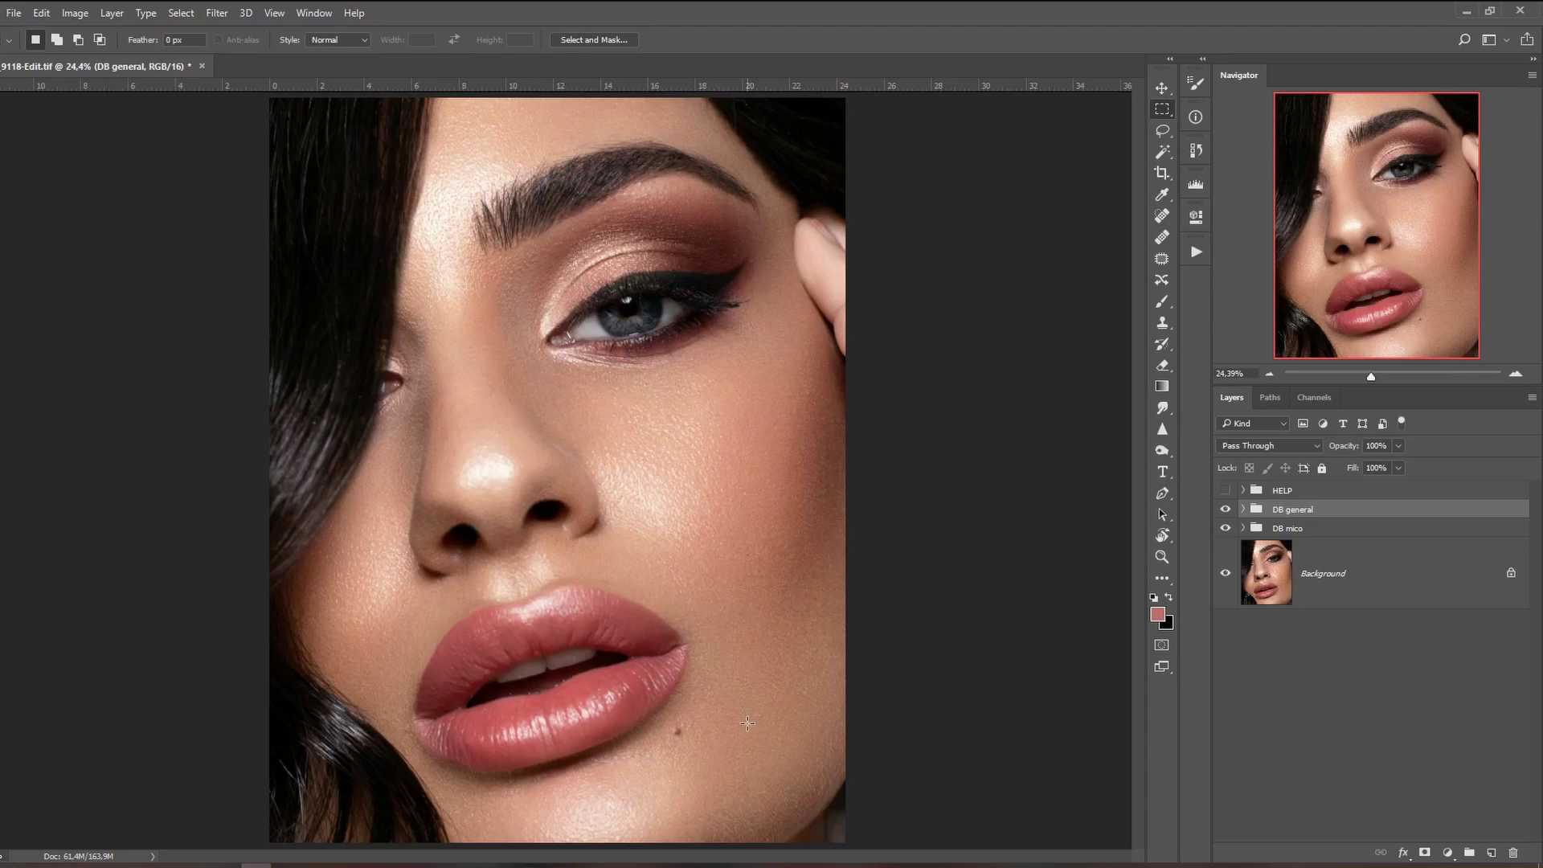
scroll(748, 723, "up", 3)
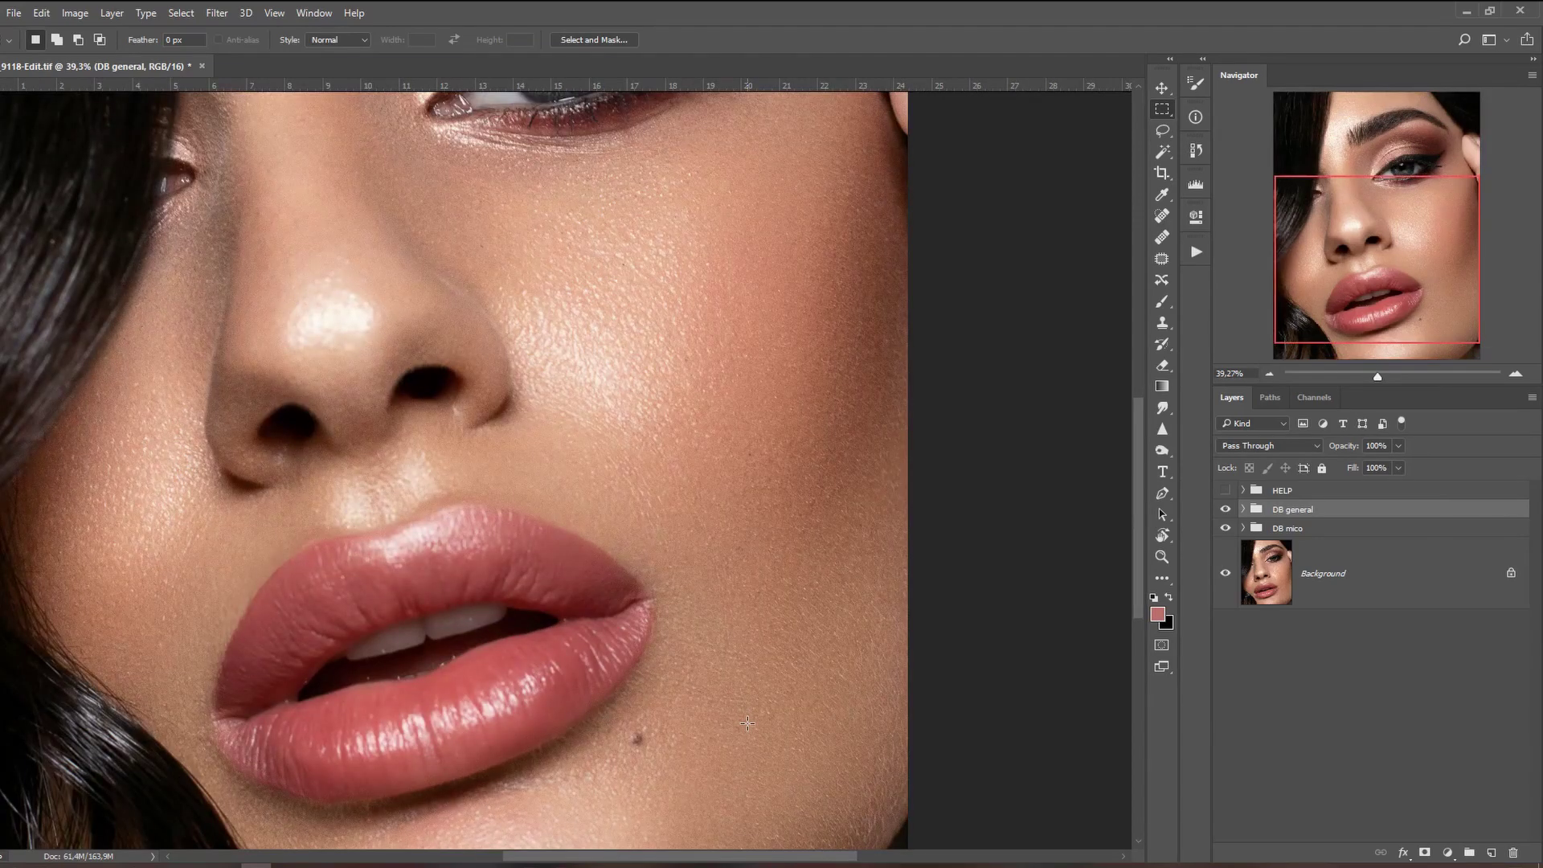
scroll(747, 724, "down", 3)
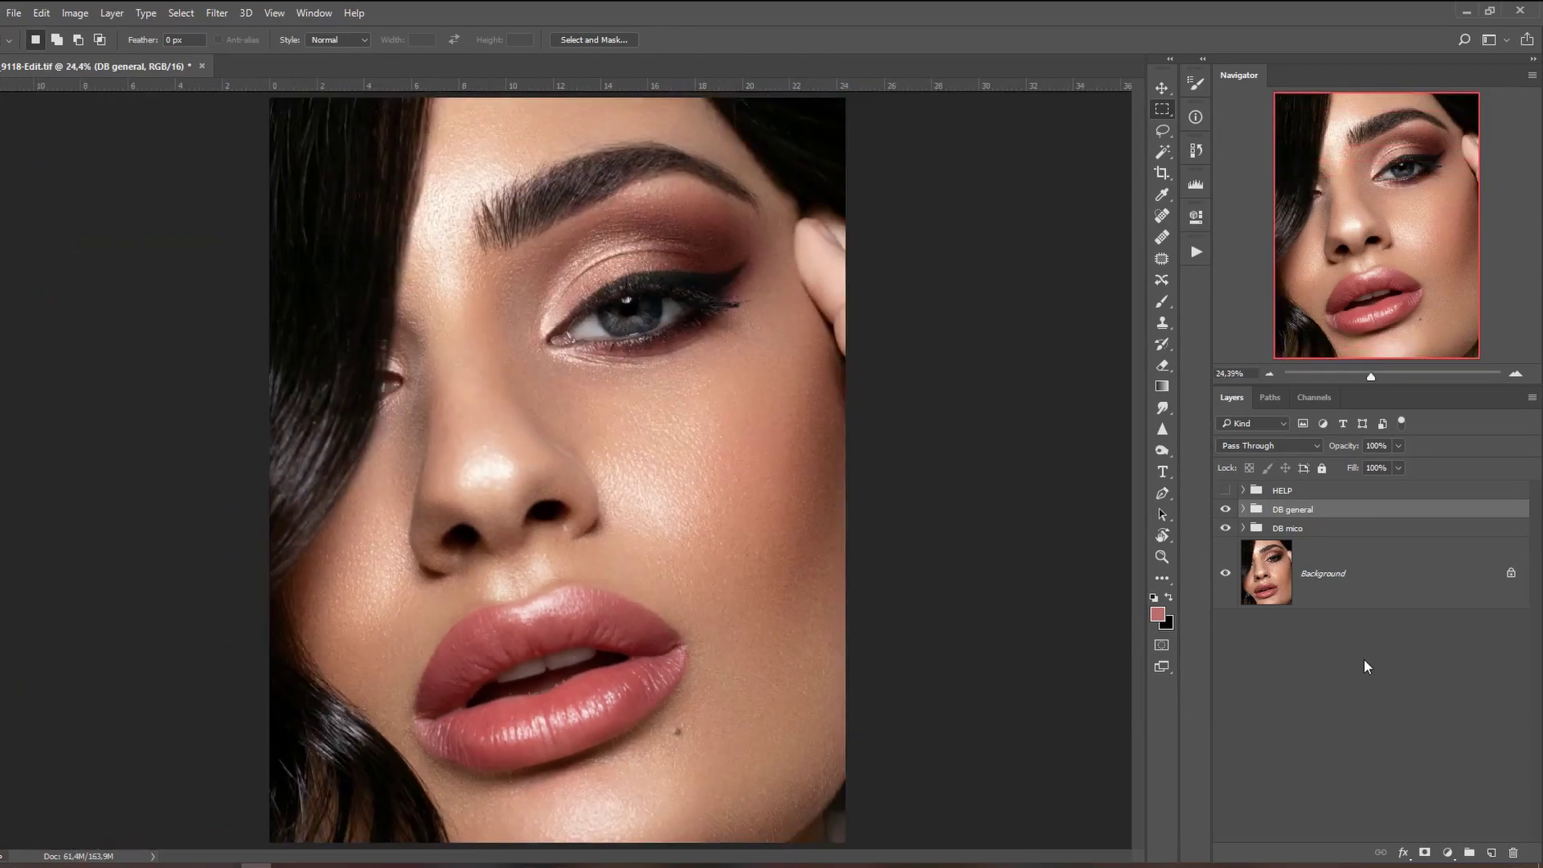